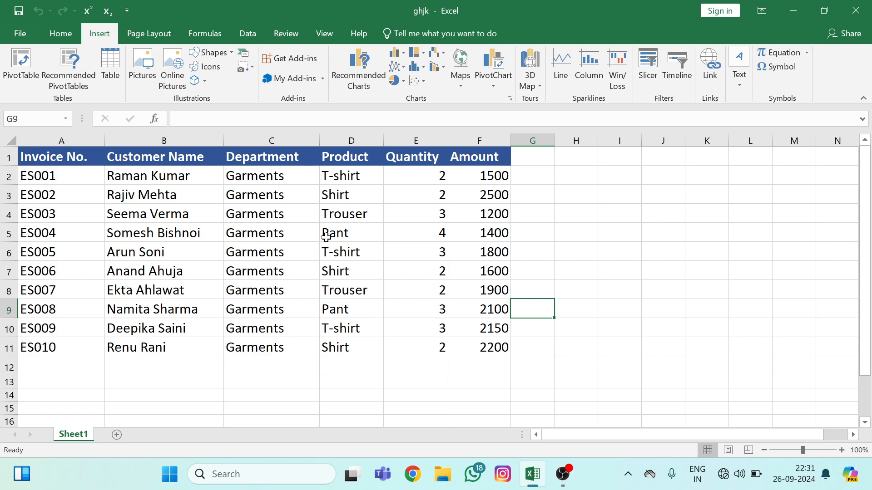
Examine the Customer Name, Product and Amount columns of the invoice data on Sheet1
left_click(198, 277)
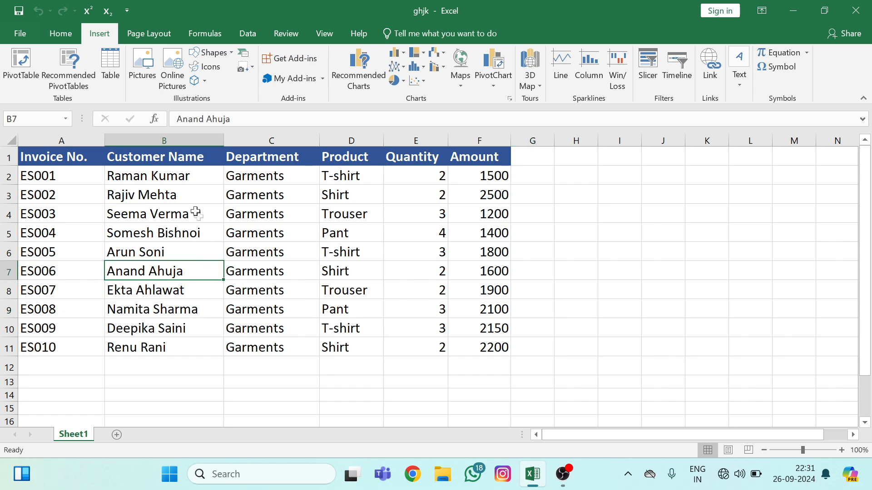
left_click_drag(197, 156, 193, 349)
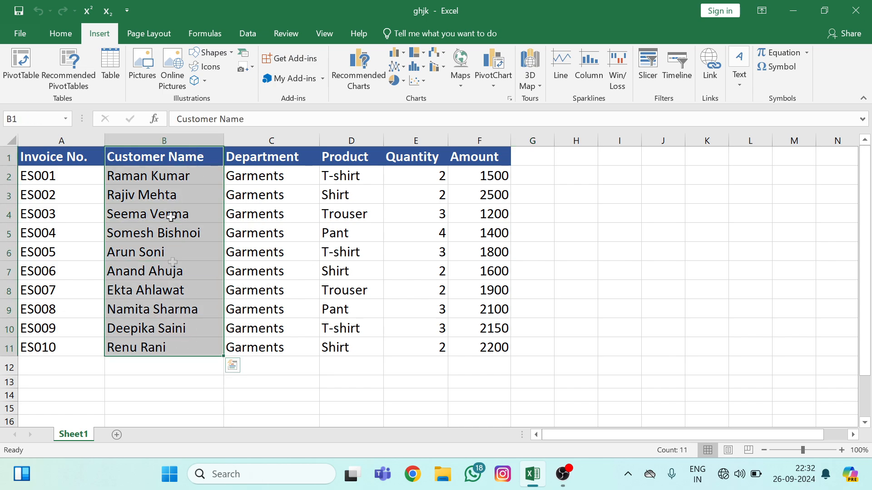
left_click_drag(347, 154, 335, 372)
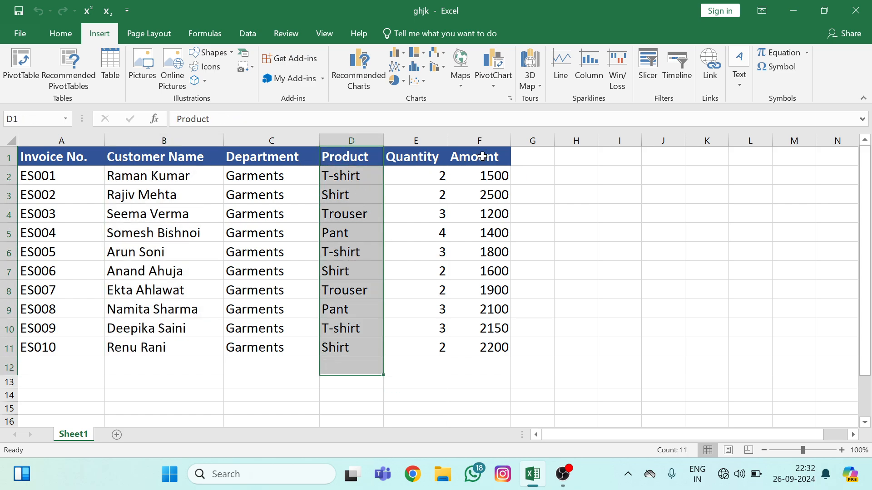
left_click_drag(483, 157, 477, 369)
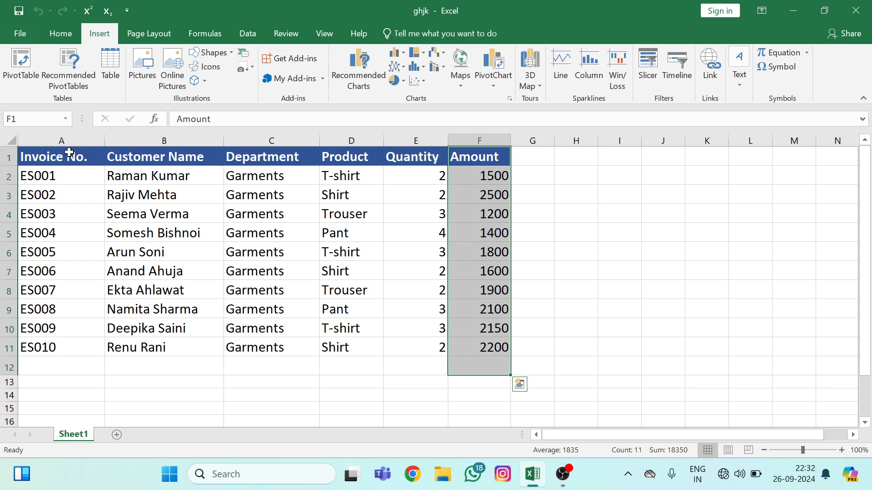
left_click_drag(47, 158, 497, 348)
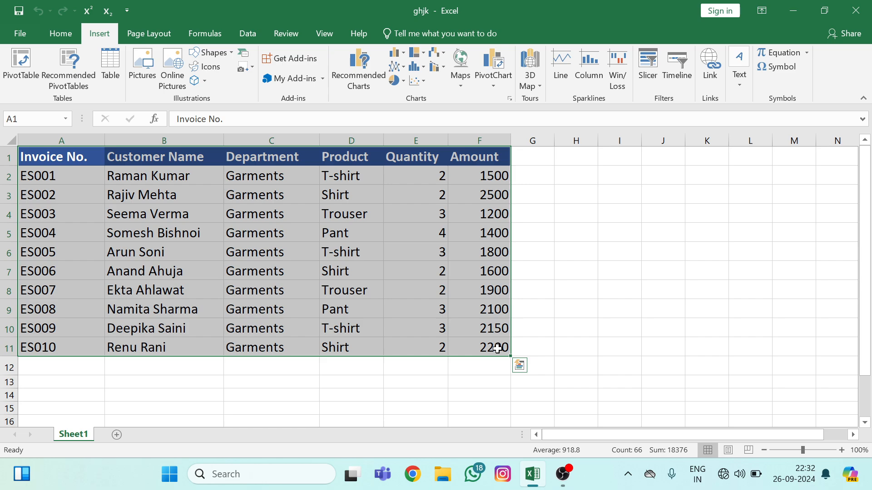
left_click(352, 293)
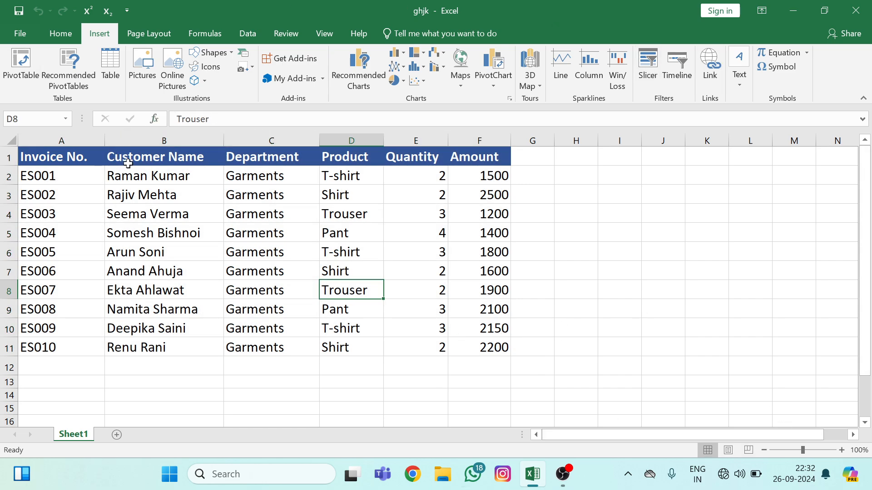
left_click_drag(135, 156, 143, 348)
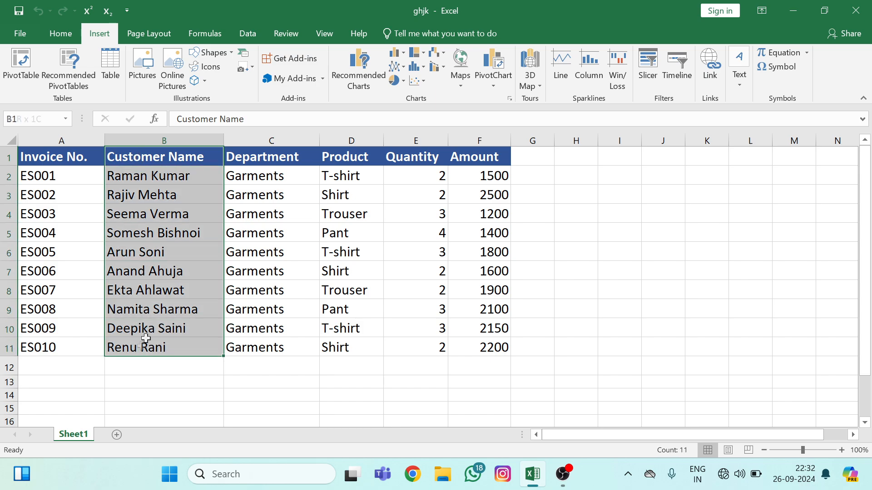
left_click_drag(355, 159, 356, 347)
left_click(423, 230)
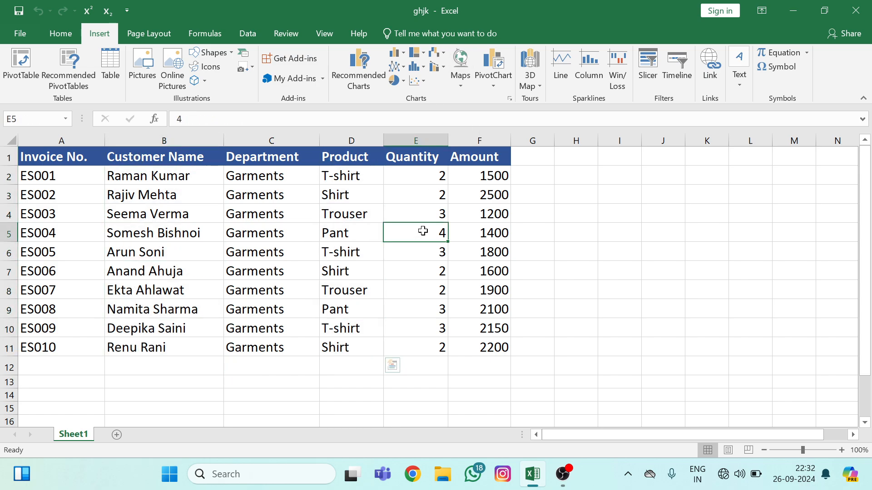
left_click(358, 213)
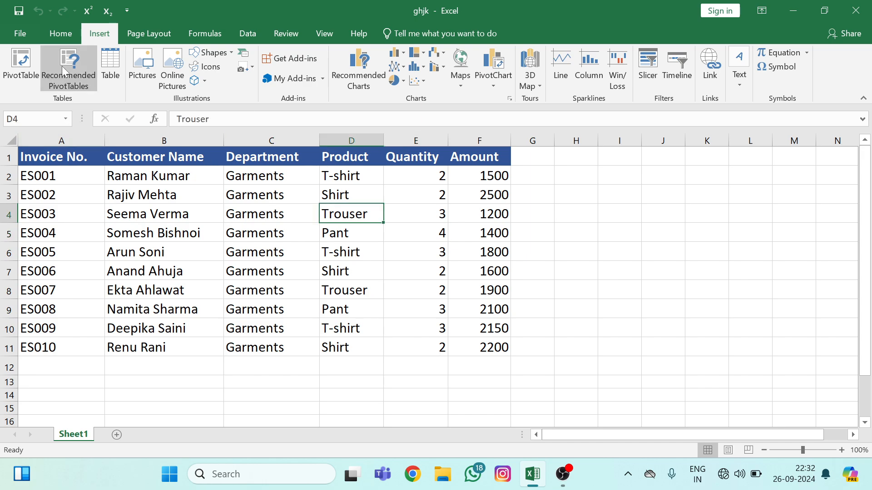
Select the invoice data in A1:F11 and review the recommended PivotTable layouts without inserting one
left_click_drag(34, 156, 479, 349)
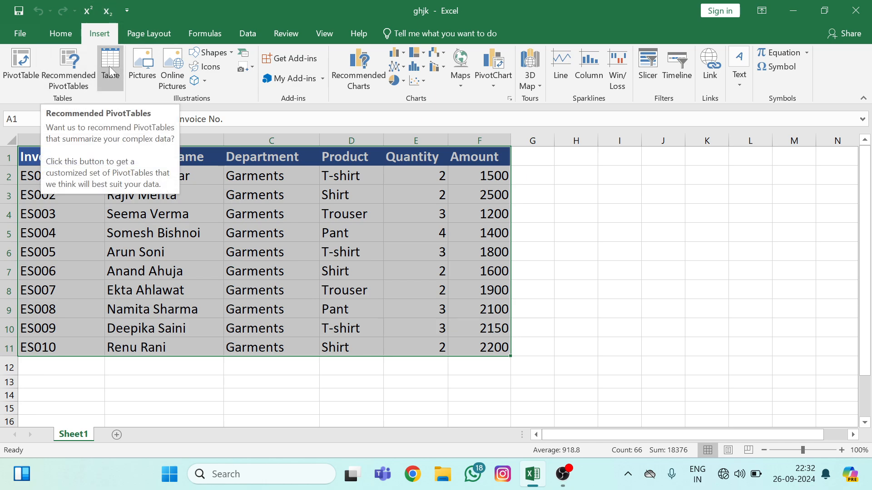
left_click(70, 65)
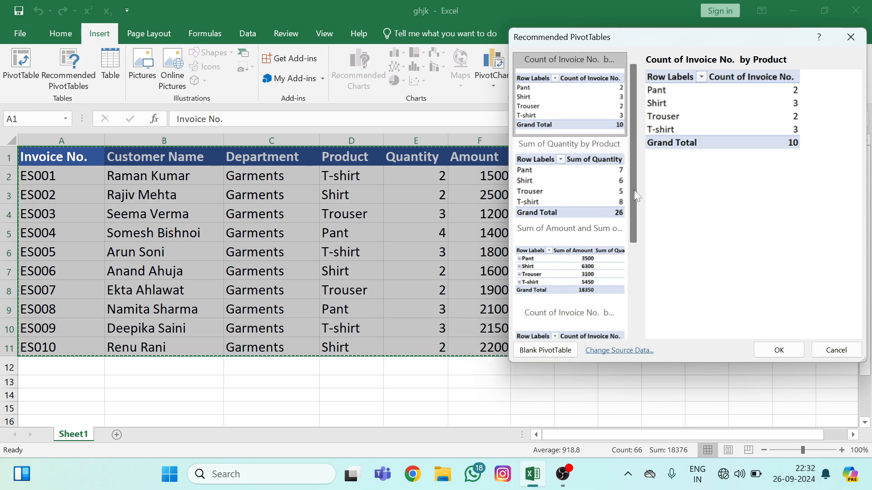
scroll(637, 242, "down", 3)
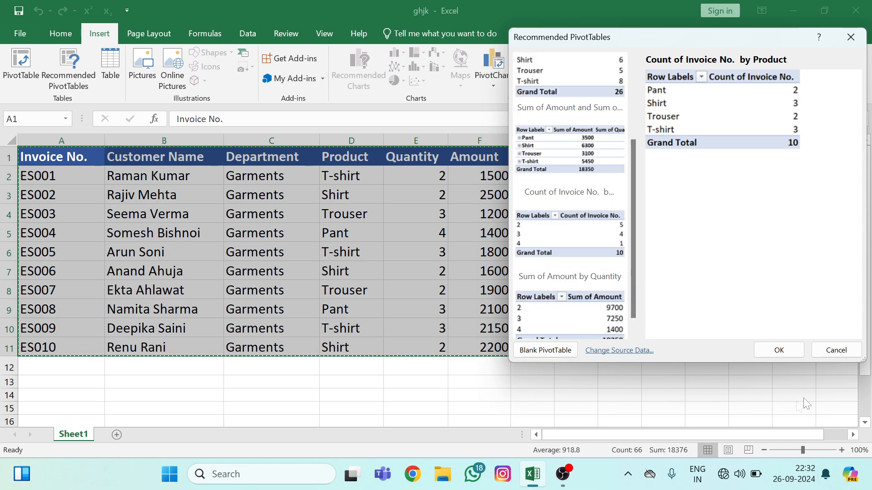
left_click(833, 350)
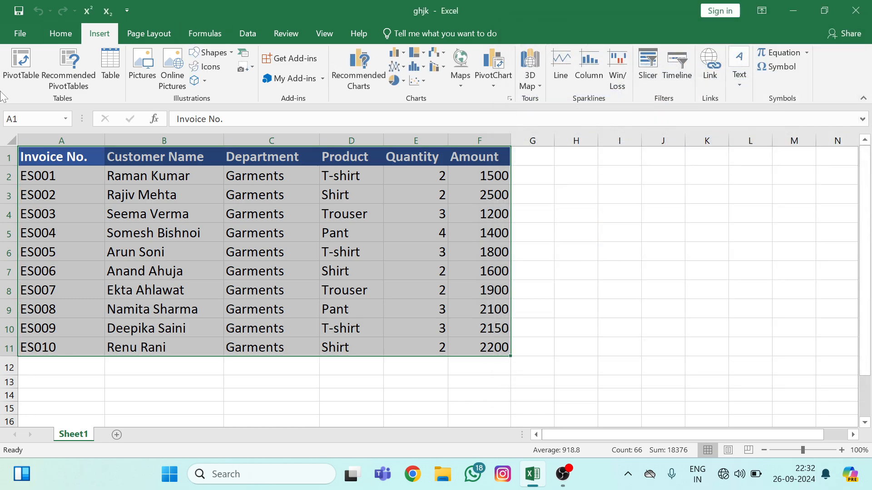
Start creating a PivotTable from the range Sheet1!$A$1:$F$11
left_click(21, 57)
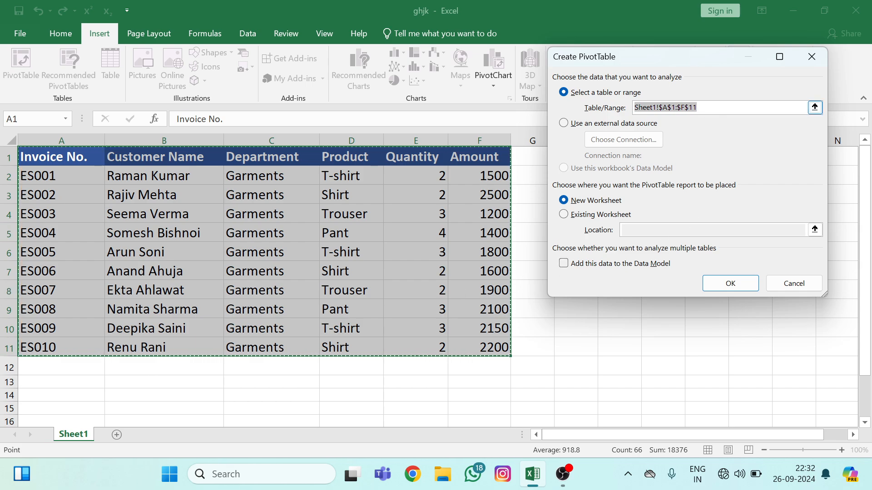
key("Tab")
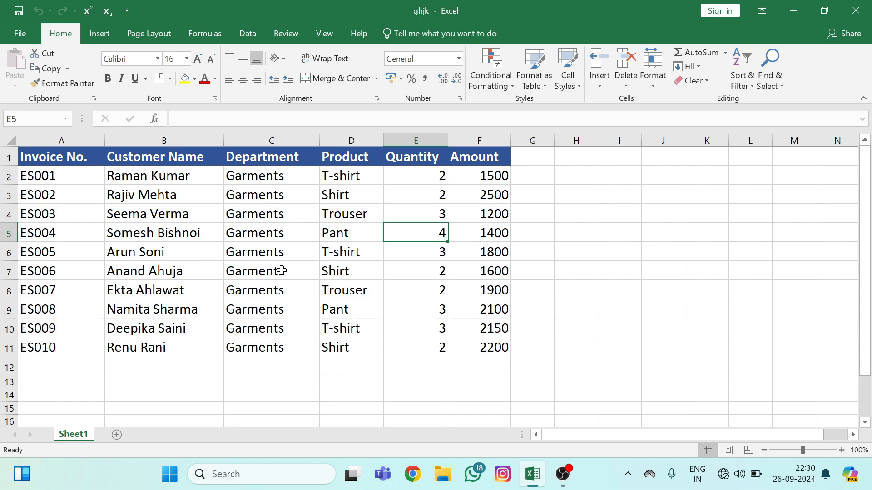
left_click(376, 285)
left_click(429, 258)
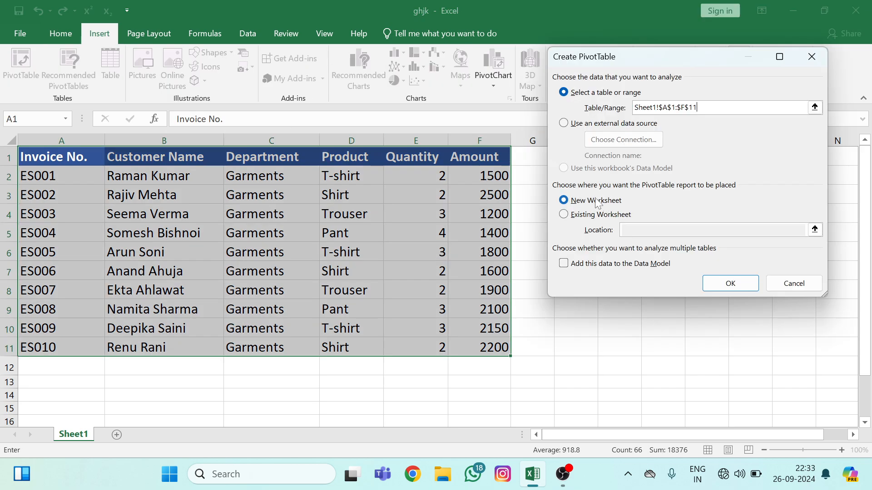
Try placing the PivotTable report on the existing worksheet at cell B13 of Sheet1
left_click(564, 215)
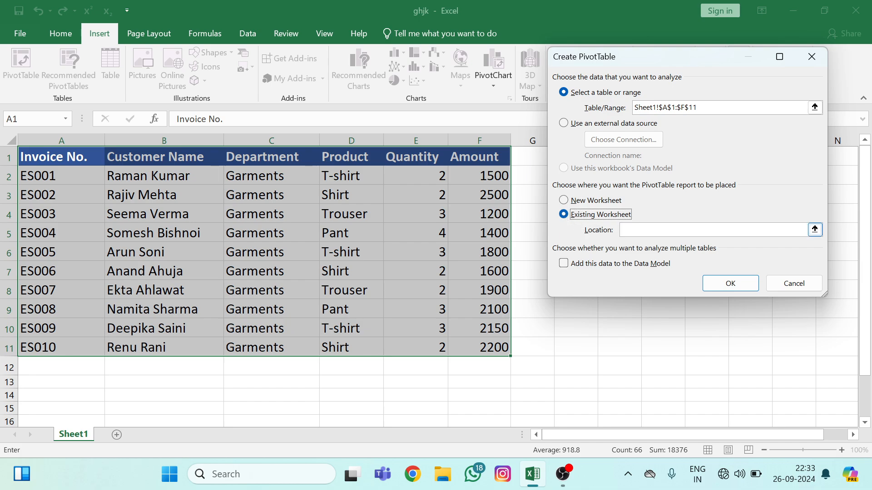
left_click(815, 230)
left_click(173, 382)
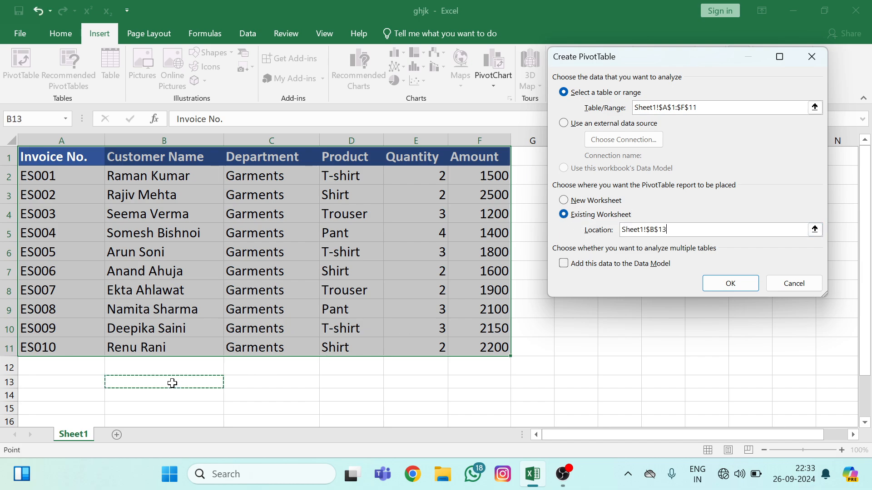
Create the PivotTable on a new worksheet and select a cell inside its report area to show the field list
left_click(564, 200)
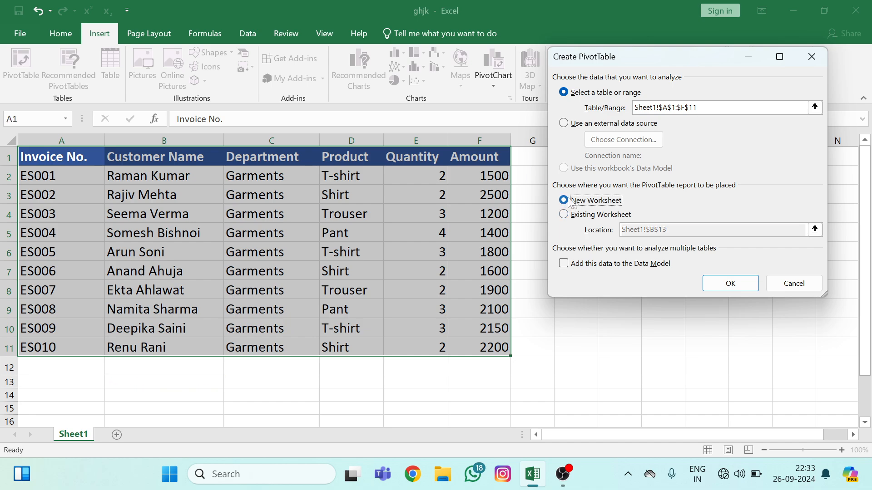
left_click(711, 282)
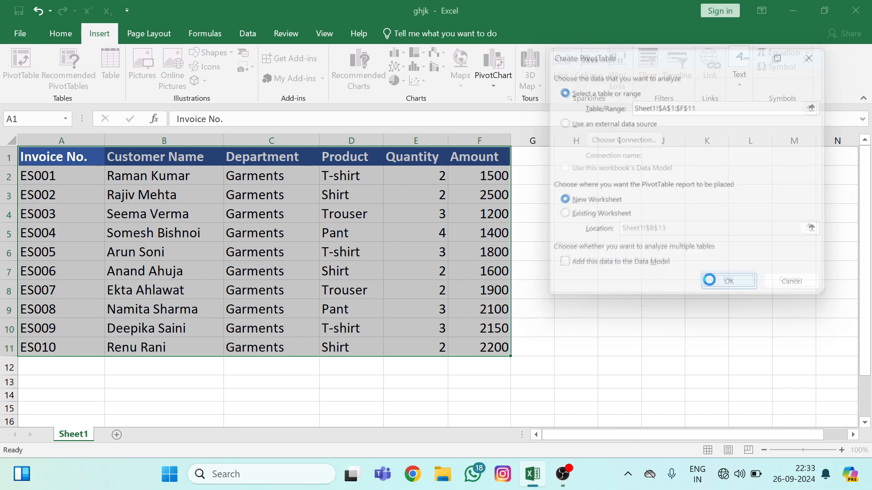
left_click(252, 269)
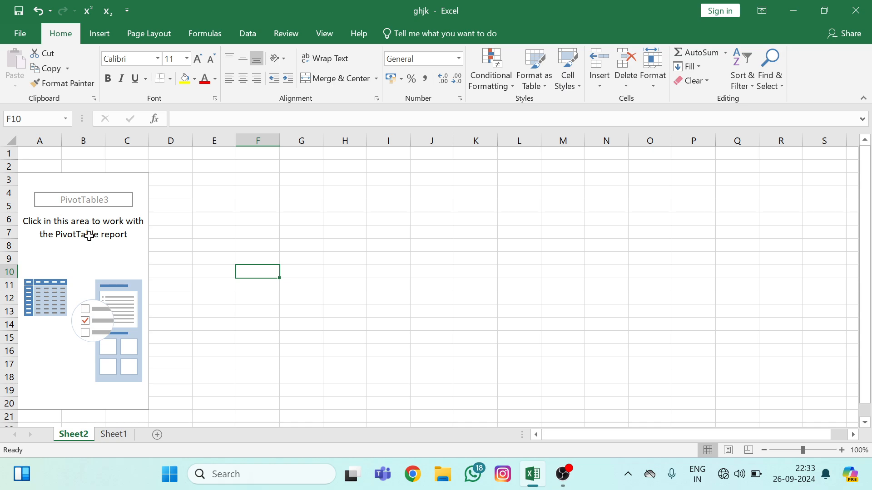
left_click(83, 257)
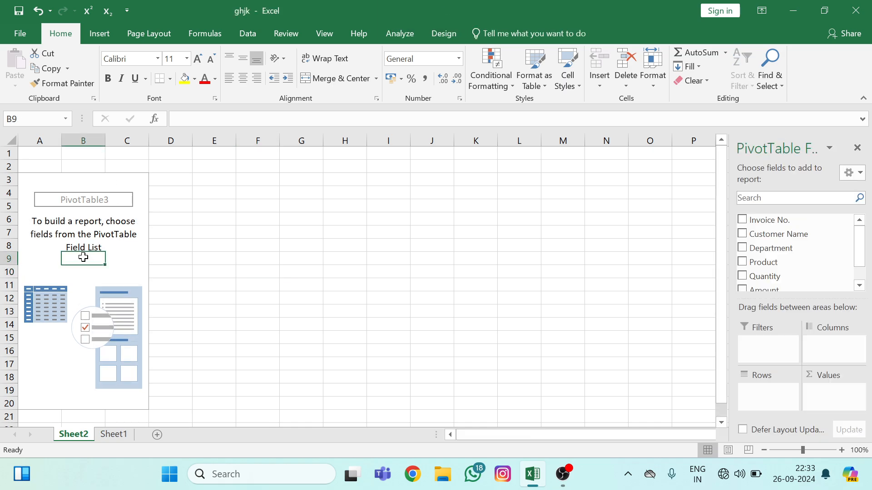
left_click(102, 272)
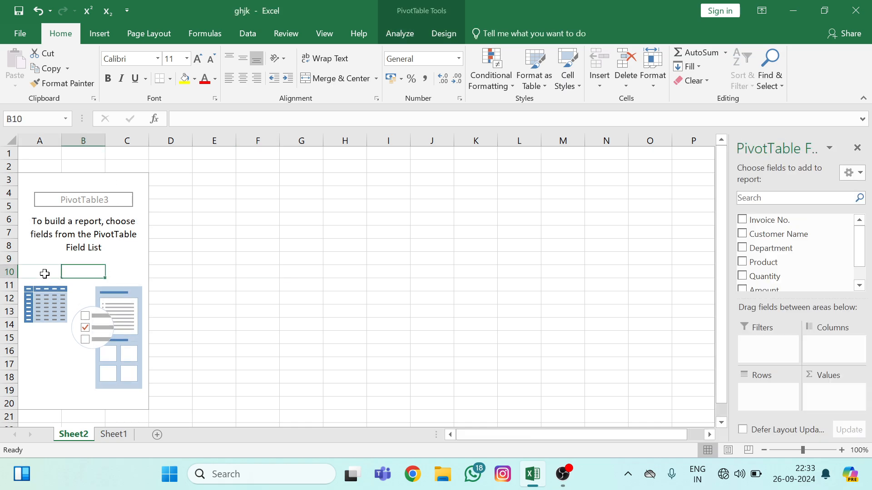
left_click(40, 272)
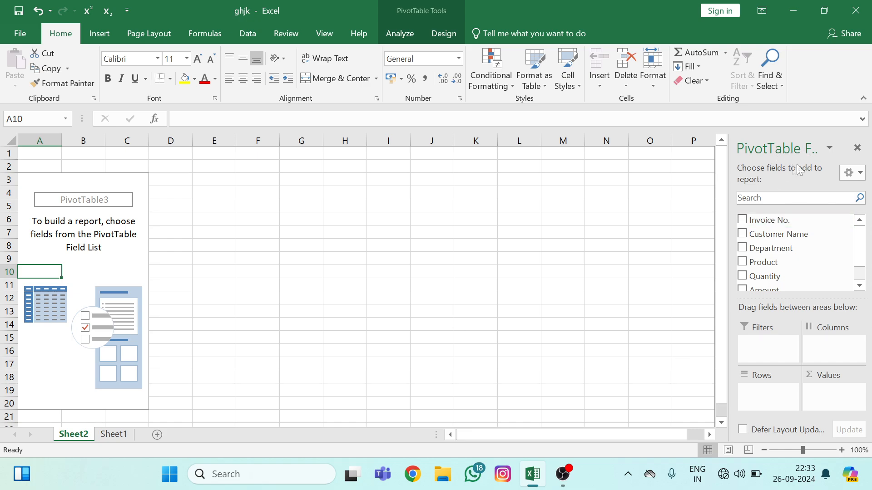
Hide and redisplay the PivotTable field list, and enlarge its field section so the Amount field fits
left_click(855, 149)
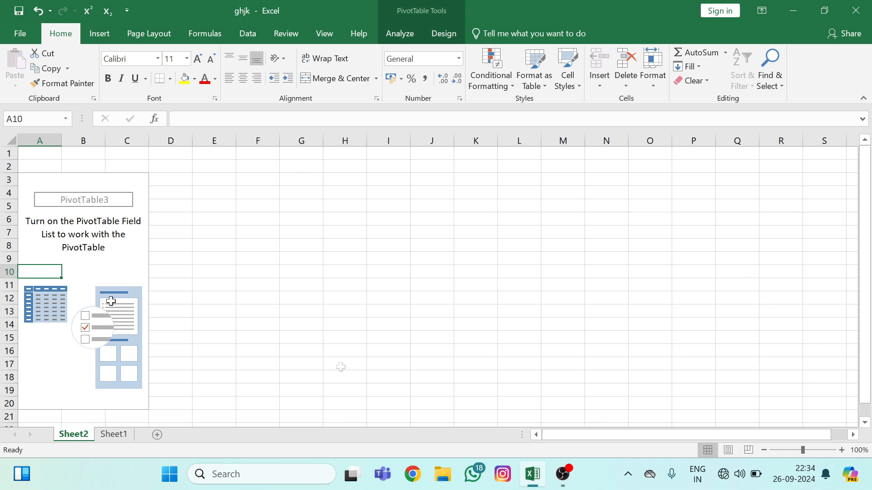
left_click(401, 35)
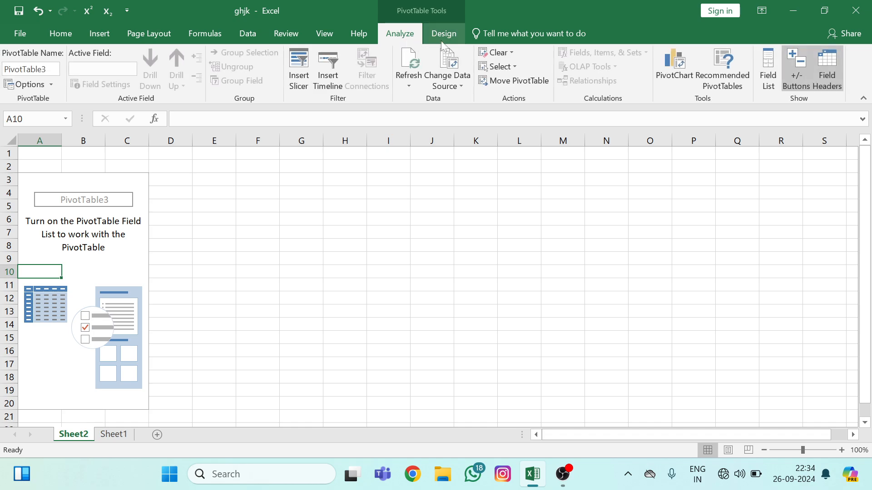
left_click(768, 65)
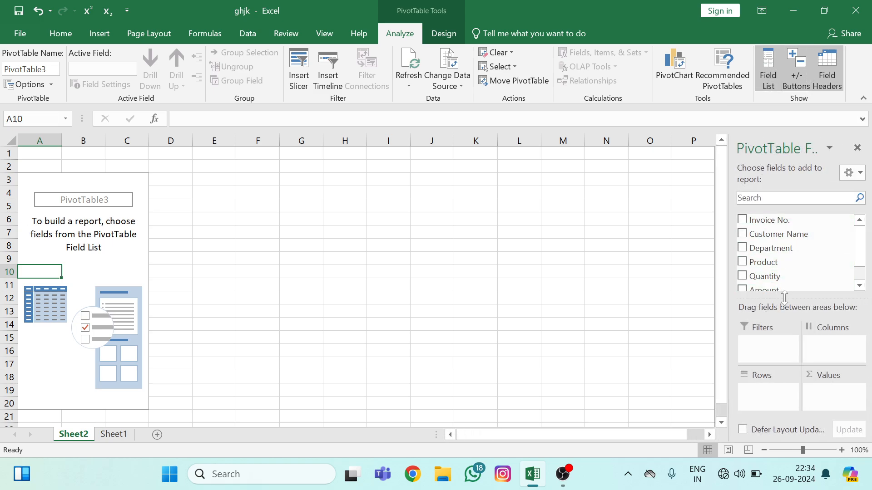
left_click_drag(784, 298, 785, 327)
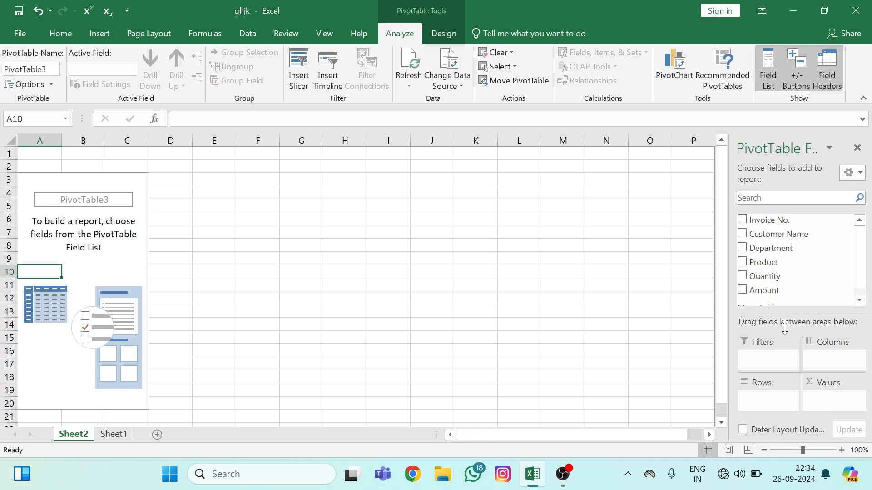
Add the Customer Name, Product and Amount fields to the PivotTable by enabling them in the field list
left_click(745, 235)
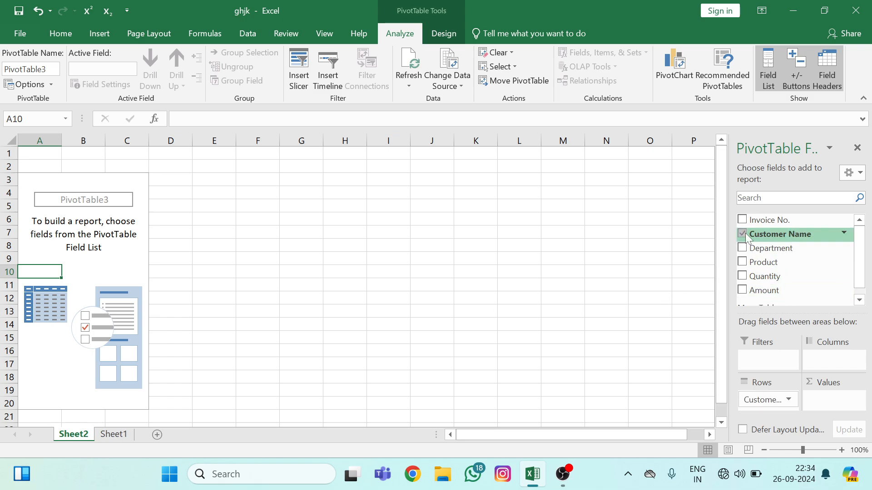
left_click(743, 263)
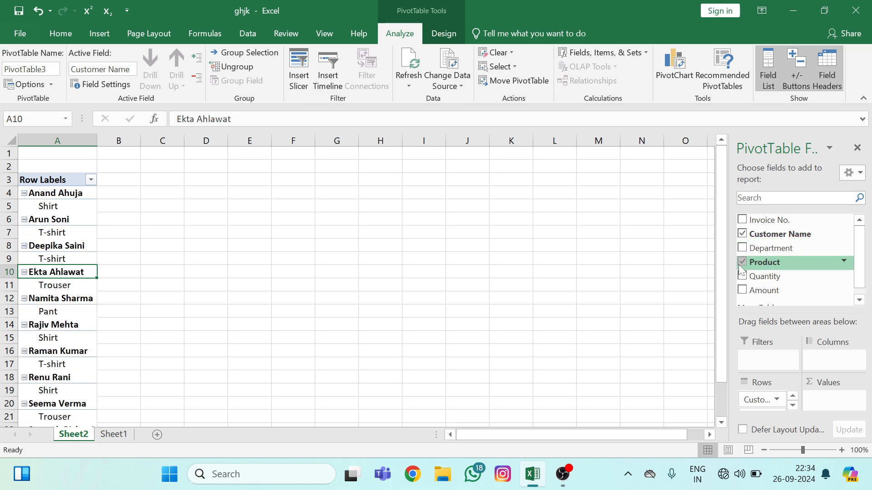
left_click(742, 292)
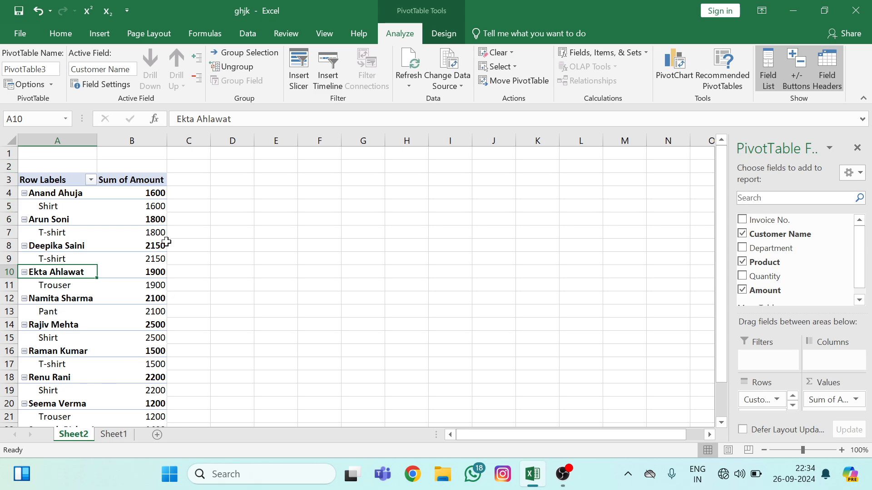
Remove the Customer Name, Product and Amount fields from the PivotTable
left_click(743, 235)
left_click(742, 262)
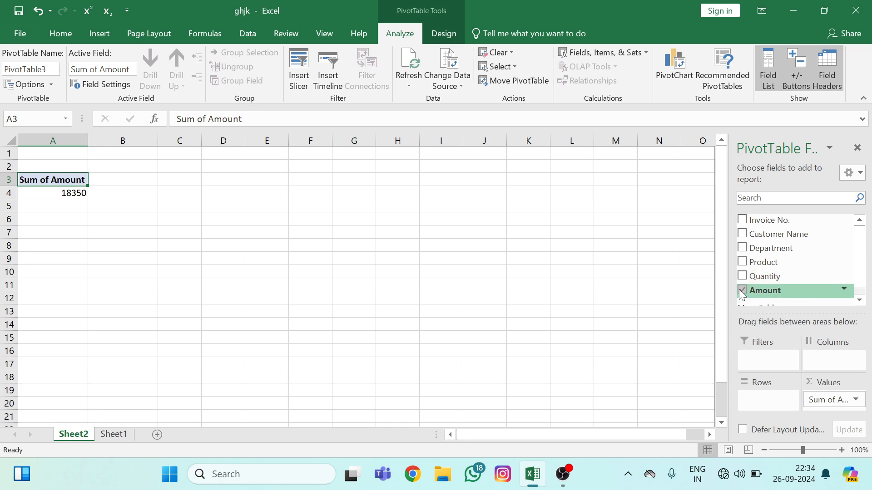
left_click(742, 291)
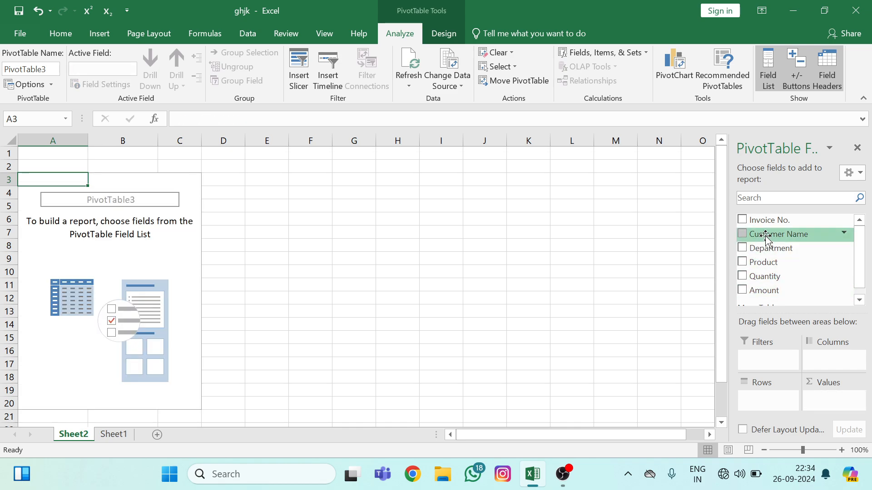
Place the Customer Name and Product fields in the PivotTable's Rows area
left_click_drag(766, 238, 771, 400)
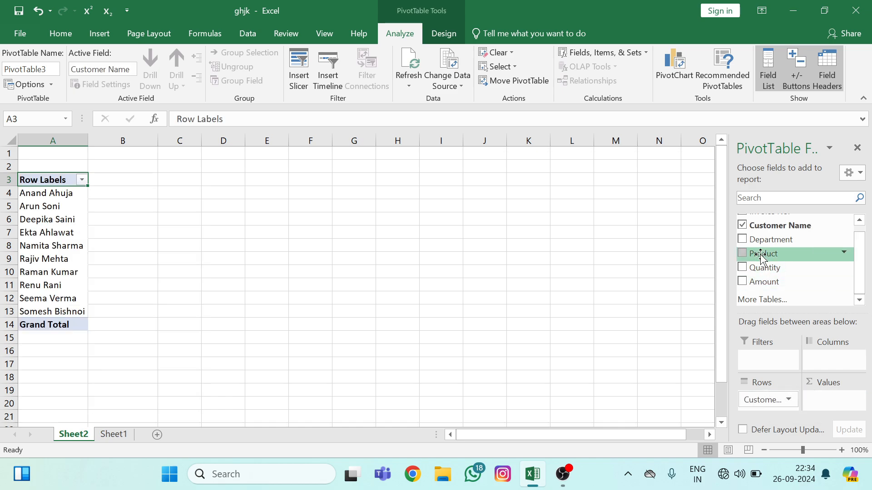
left_click_drag(760, 256, 826, 359)
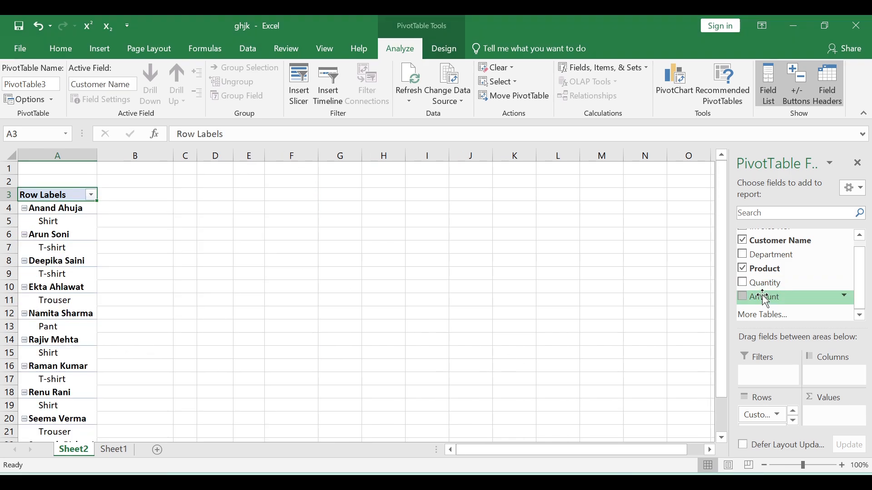
Place the Amount field in the PivotTable's Values area, and move the Product field from Rows to Values
left_click_drag(765, 297, 820, 411)
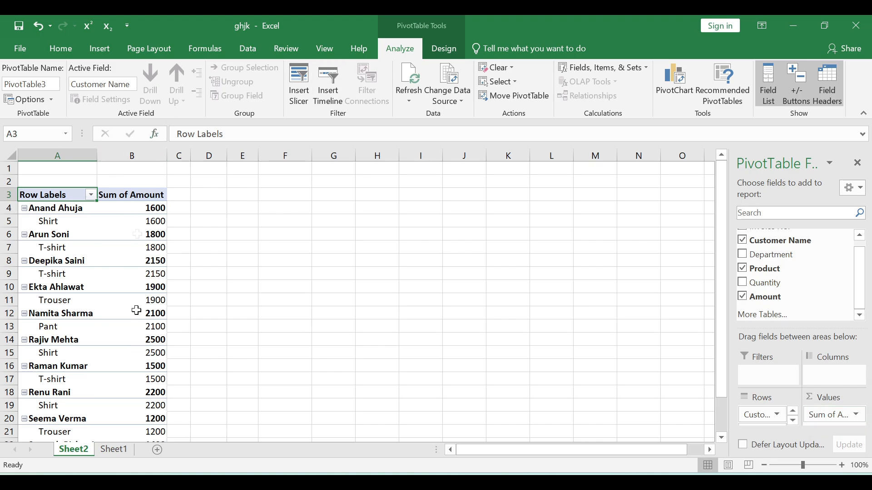
left_click(793, 421)
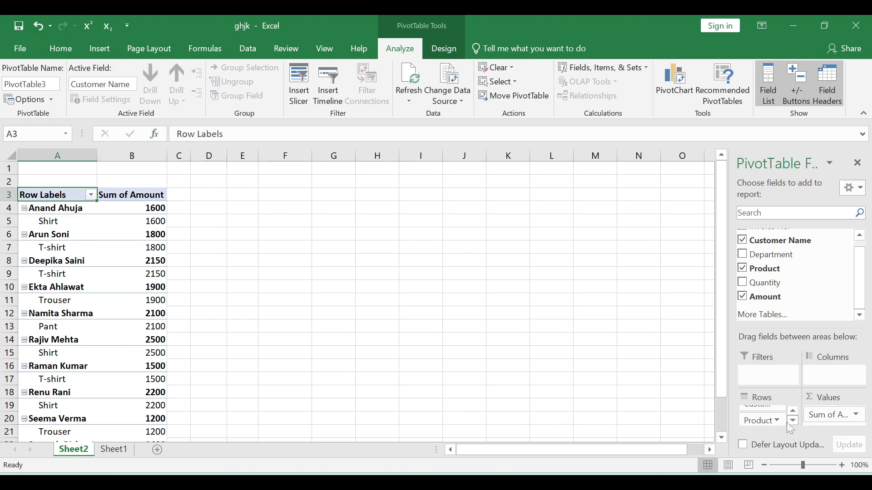
left_click_drag(764, 420, 836, 413)
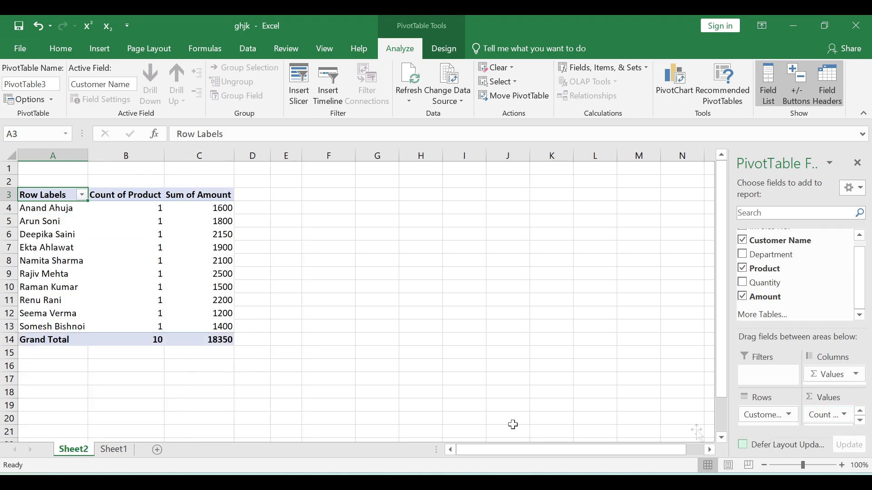
Inspect the product counts for the individual customers, and move the Product field from Values to the Filters area
left_click_drag(154, 208, 150, 327)
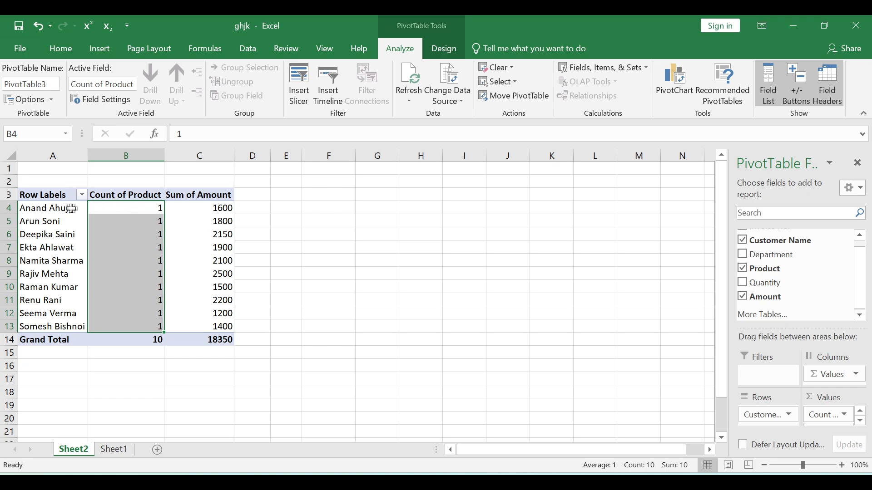
left_click(131, 207)
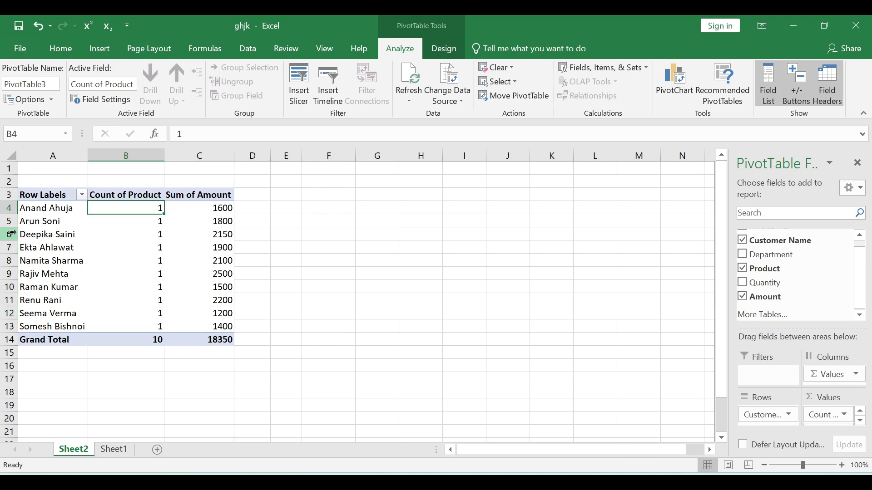
left_click(128, 226)
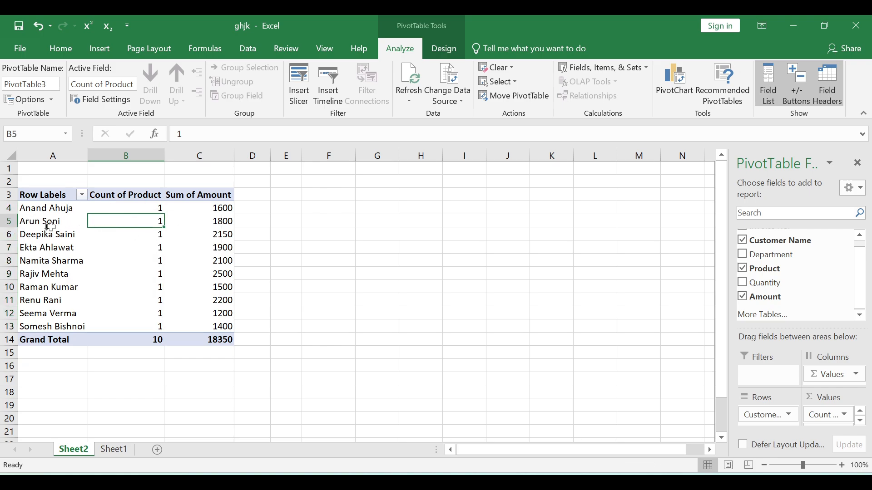
left_click(137, 235)
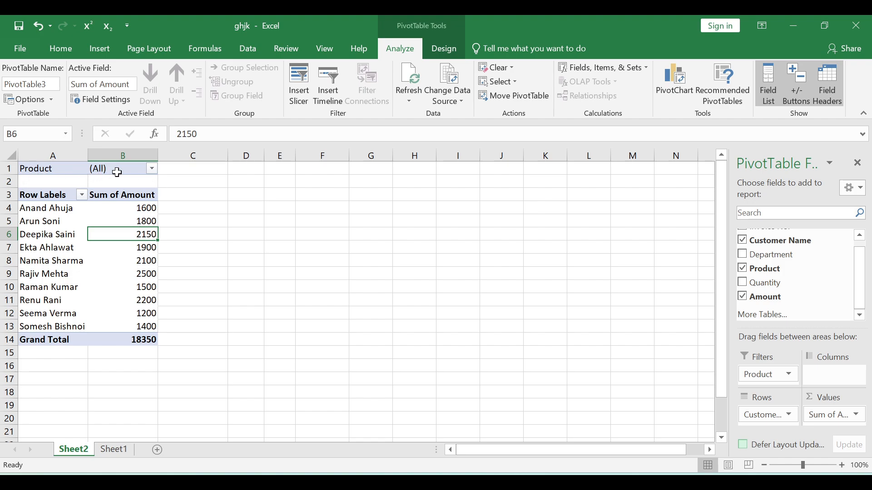
Filter the PivotTable's Product field to Pant, and review the matching customers, their amounts and the grand total
left_click(152, 169)
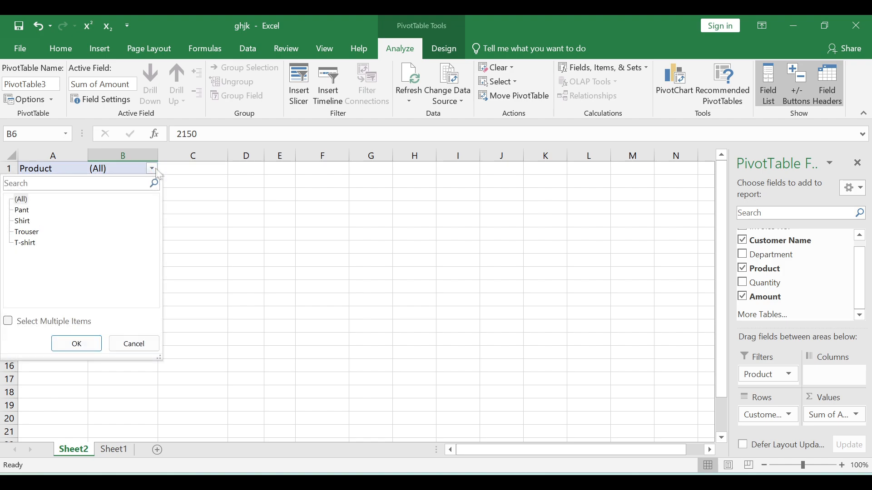
left_click(22, 214)
left_click(75, 344)
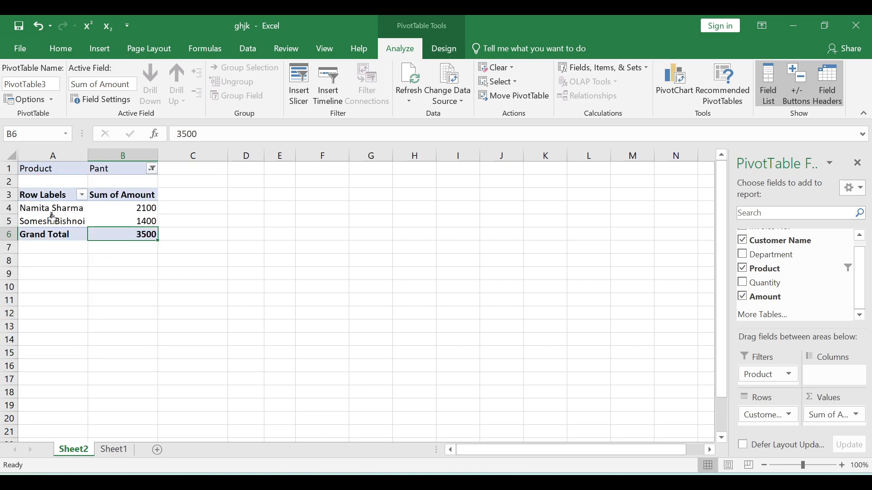
left_click(45, 203)
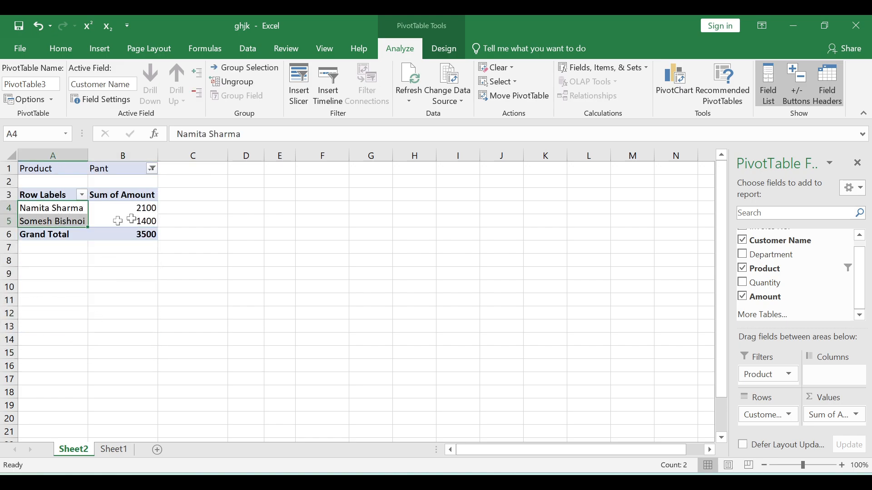
left_click_drag(43, 208, 98, 209)
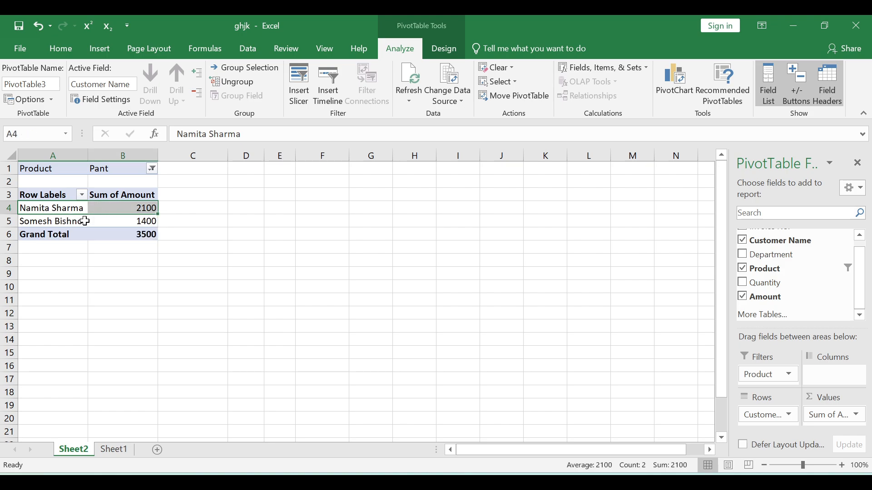
left_click(113, 222)
left_click(103, 232)
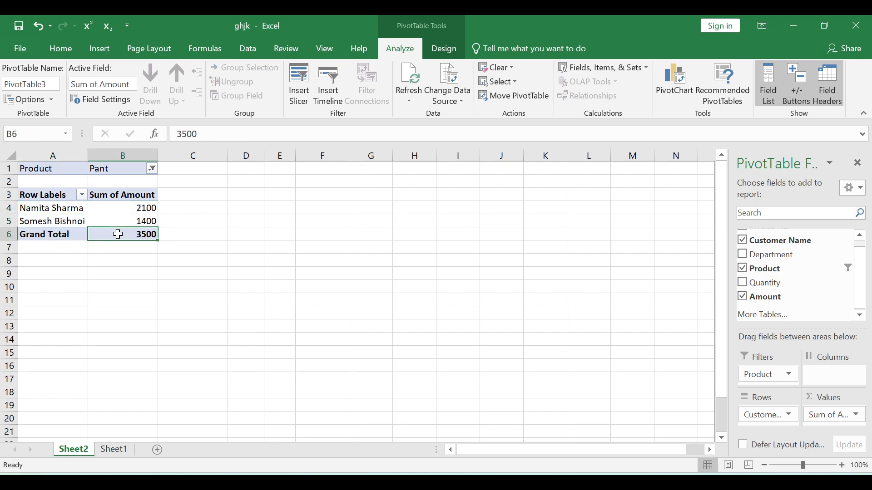
Set the Product filter to multiple items, keeping Pant and Trouser and excluding Shirt and T-shirt
left_click(152, 169)
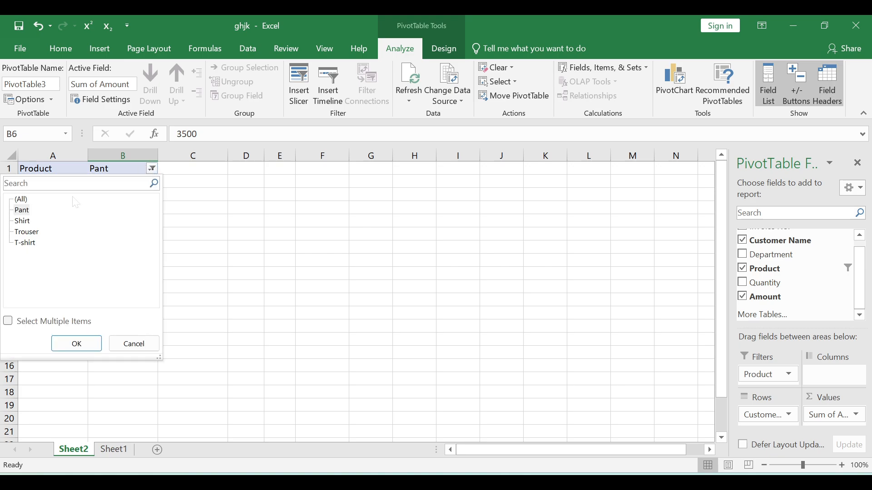
left_click(22, 222)
left_click(21, 200)
left_click(13, 323)
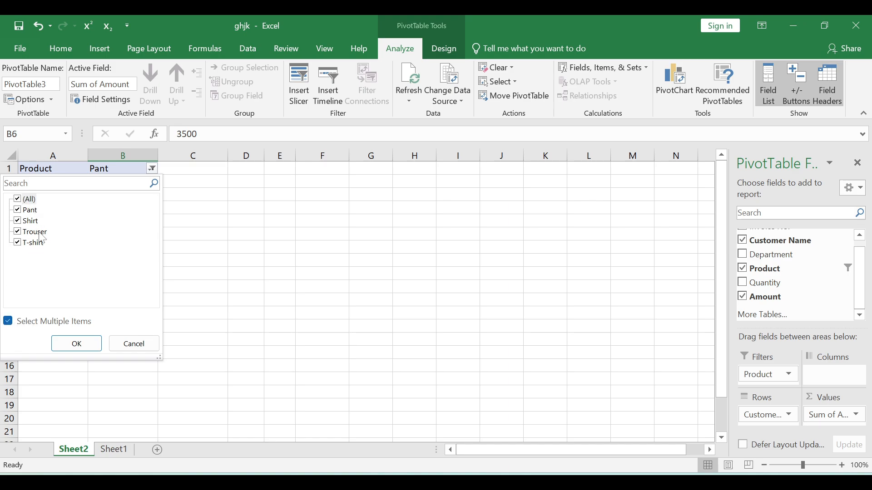
left_click(17, 221)
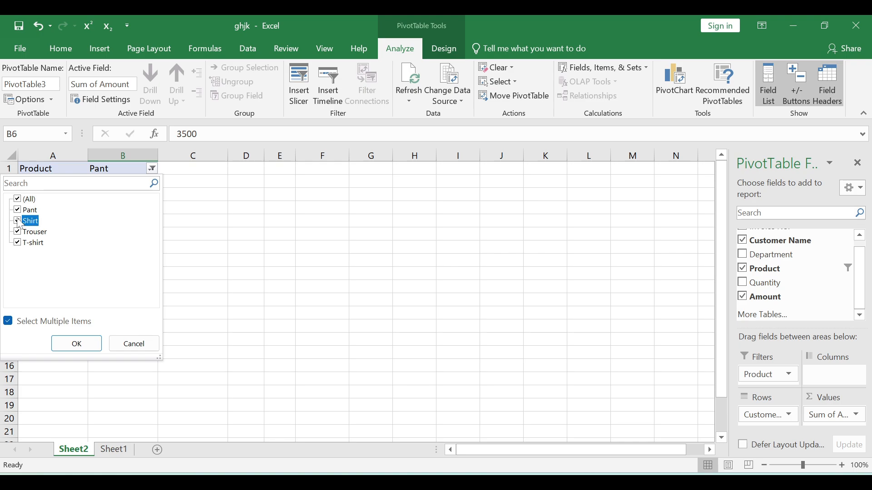
left_click(19, 243)
left_click(76, 344)
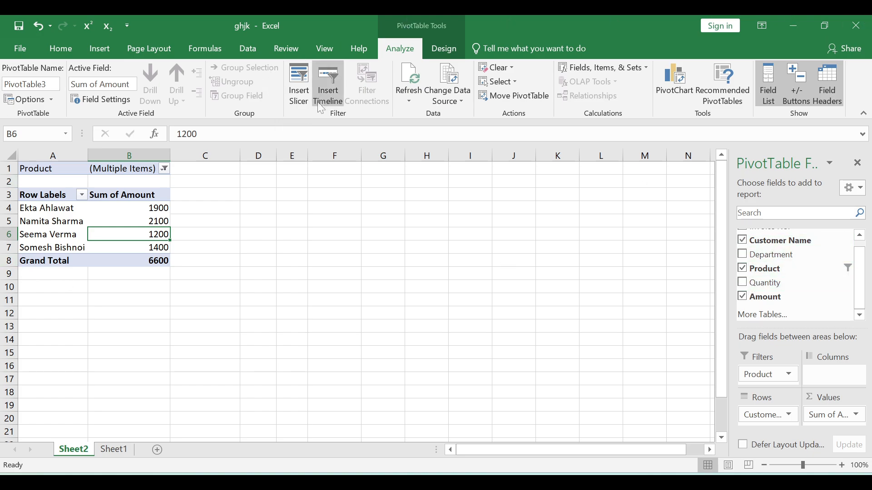
Insert a Quantity slicer and place it beside the PivotTable over columns I to K
left_click(299, 84)
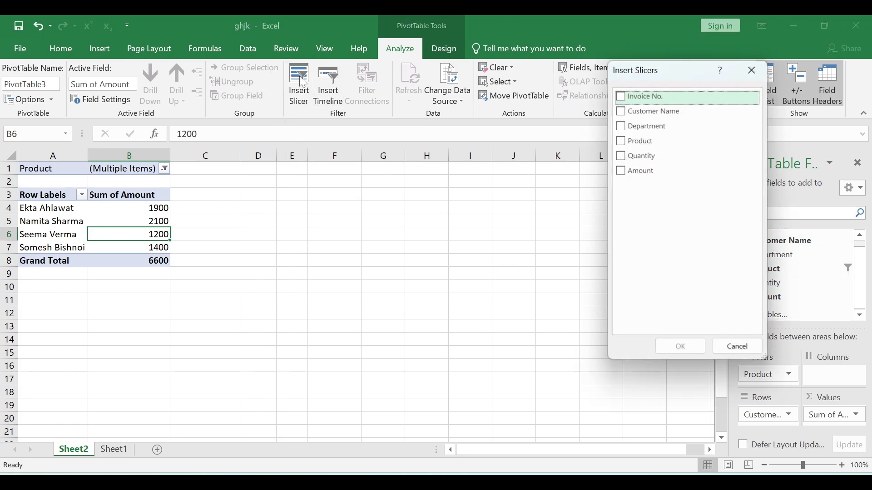
left_click_drag(681, 81, 620, 111)
left_click(560, 186)
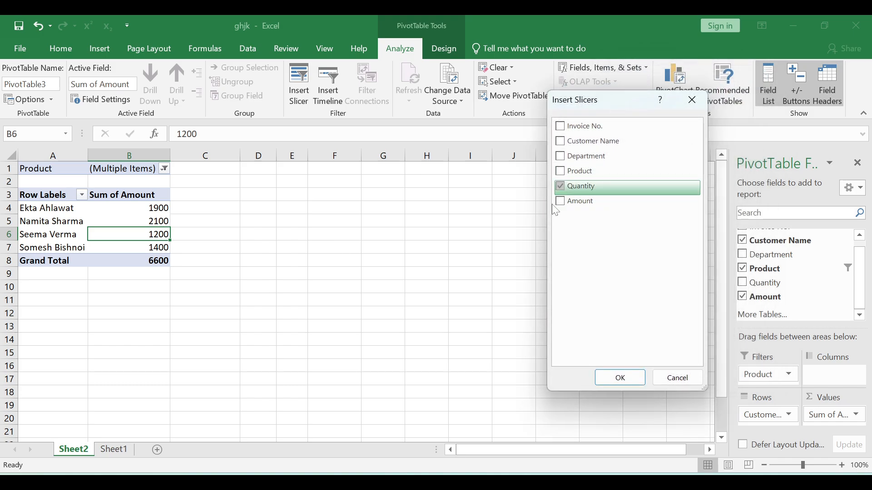
left_click(627, 378)
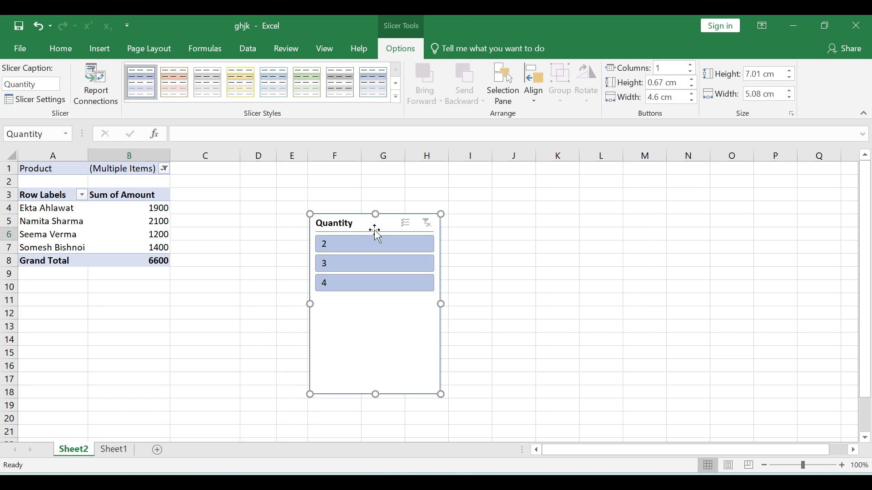
left_click_drag(376, 230, 496, 182)
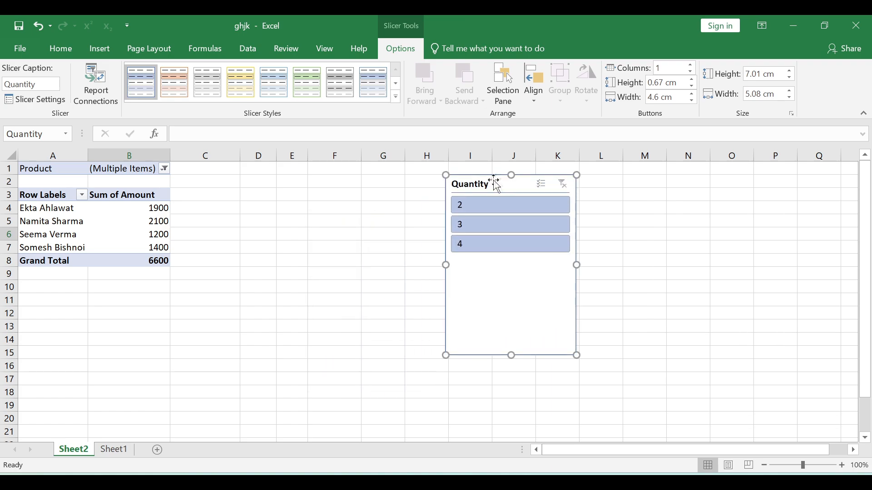
Filter the PivotTable to quantity 3 with the slicer, and reset the Product filter to include all products
left_click(477, 226)
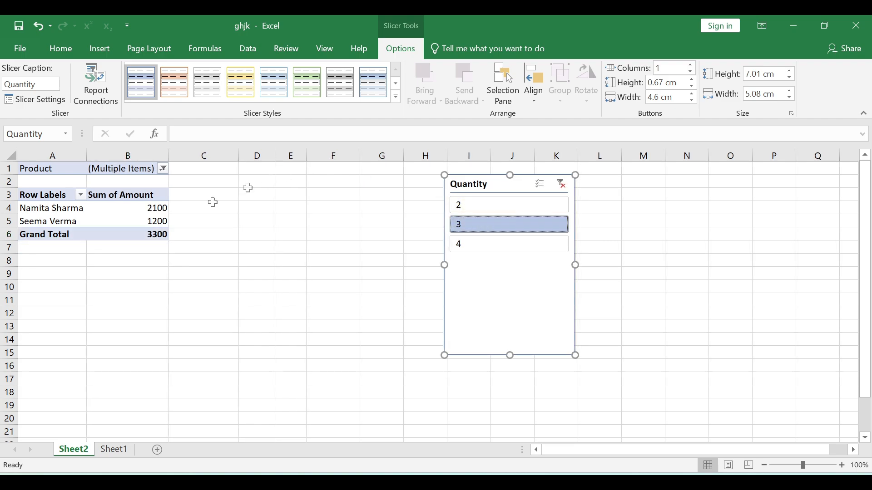
mouse_move(119, 213)
left_click(163, 169)
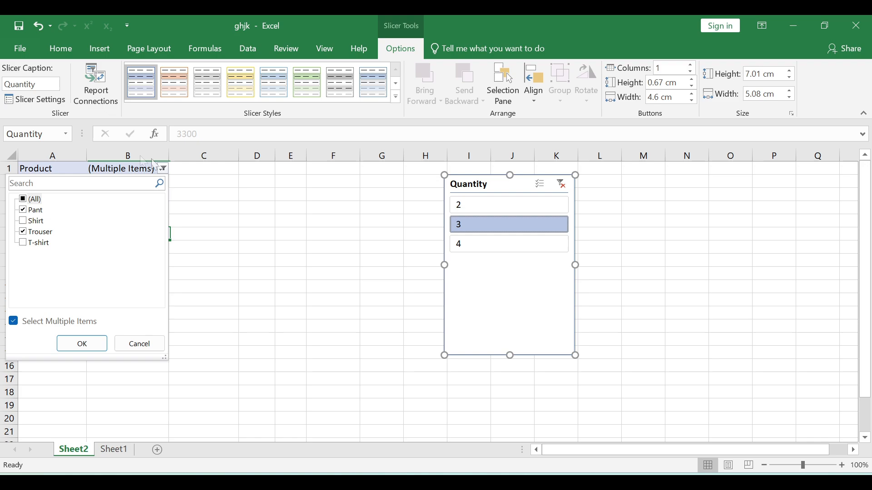
left_click(23, 199)
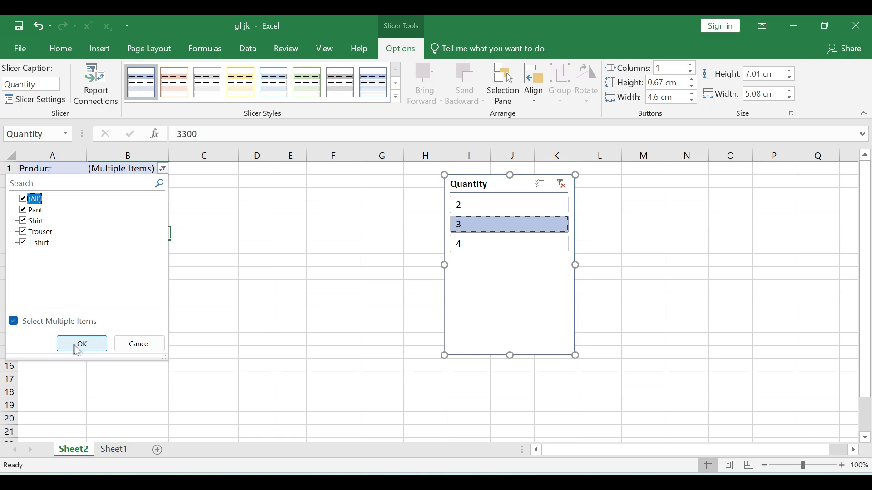
left_click(81, 344)
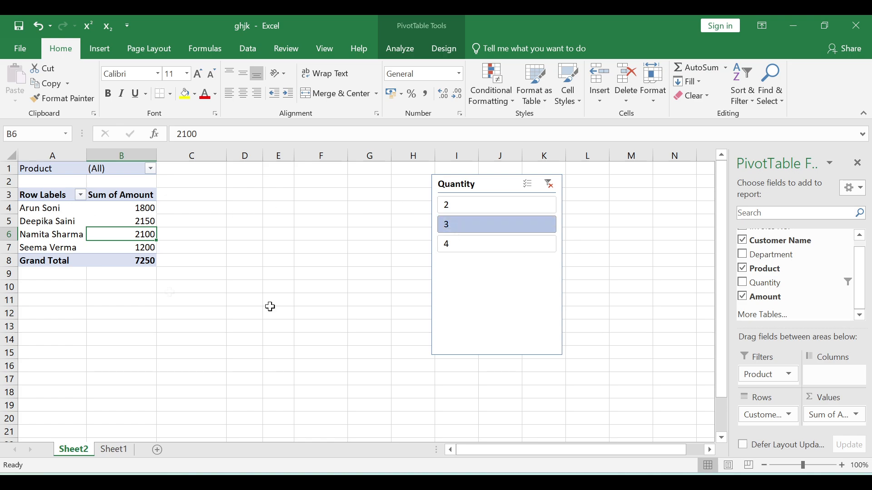
Filter the PivotTable by quantity 2 and then 4 with the slicer, and check the quantity-4 record in row 5 of Sheet1
left_click(463, 204)
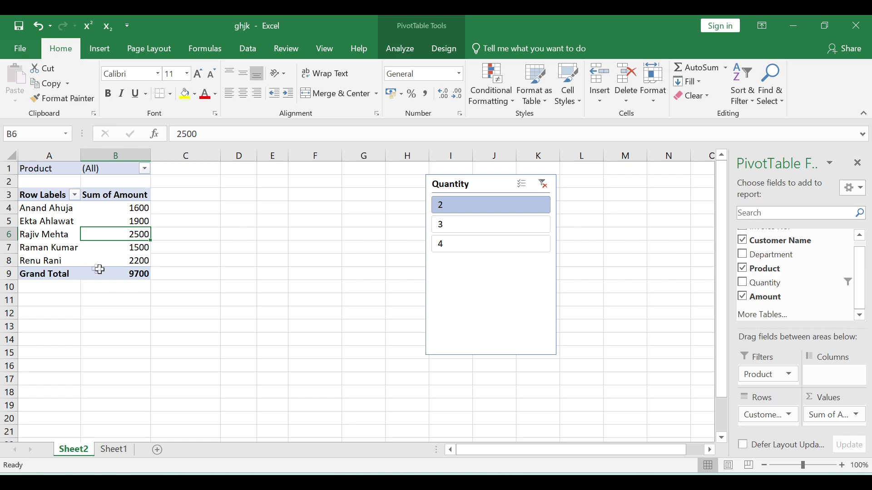
left_click(465, 242)
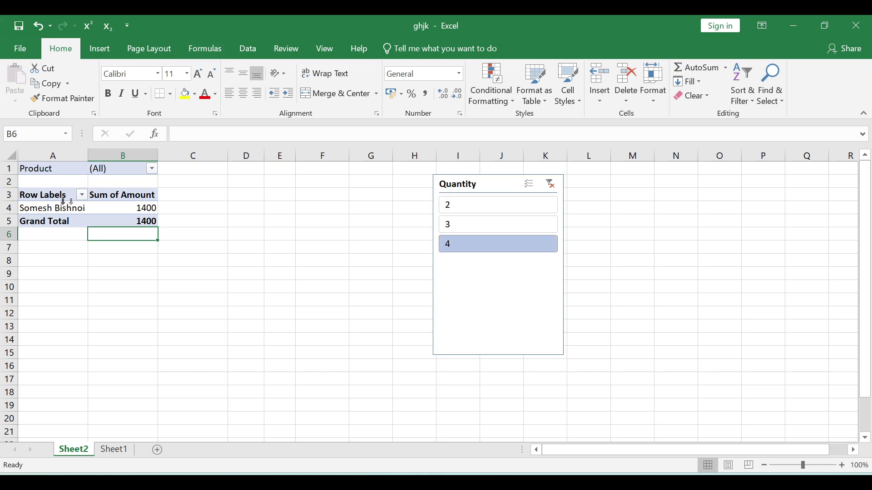
left_click(114, 451)
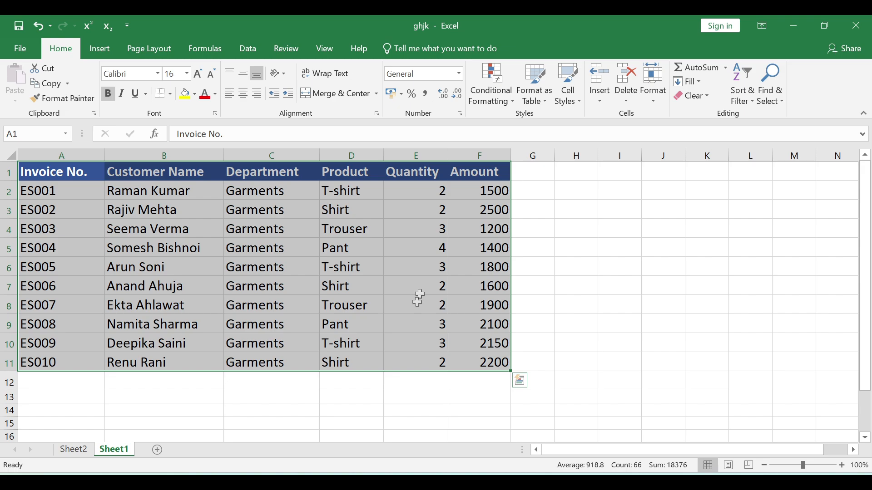
left_click(437, 247)
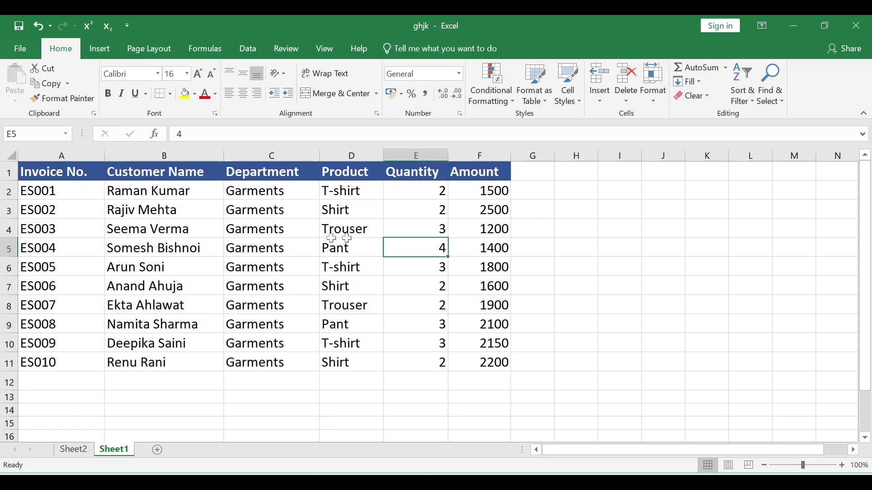
left_click(187, 251)
left_click_drag(187, 251, 419, 249)
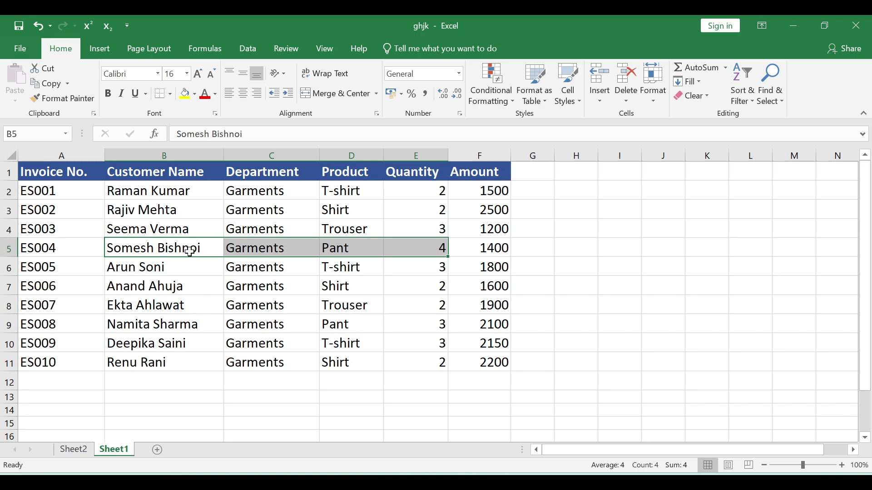
Filter the PivotTable on Sheet2 to quantity 2 with the slicer, and go back to the source data on Sheet1
left_click(74, 450)
left_click(485, 213)
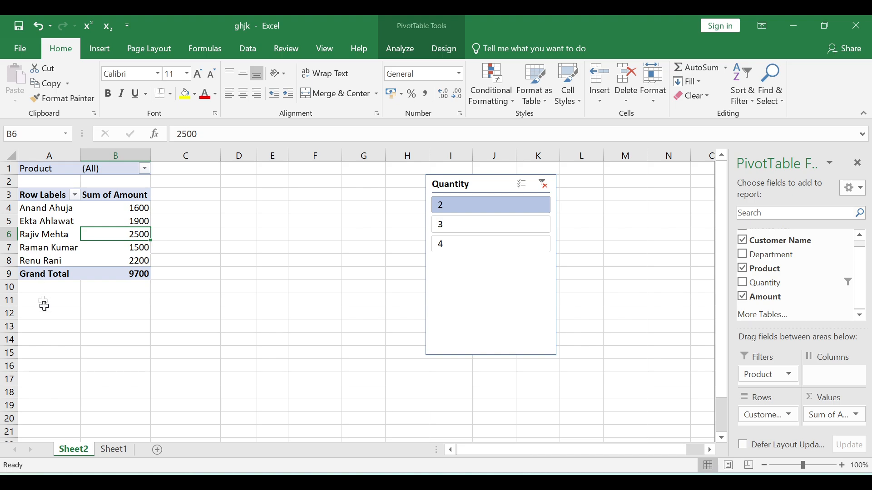
left_click(113, 450)
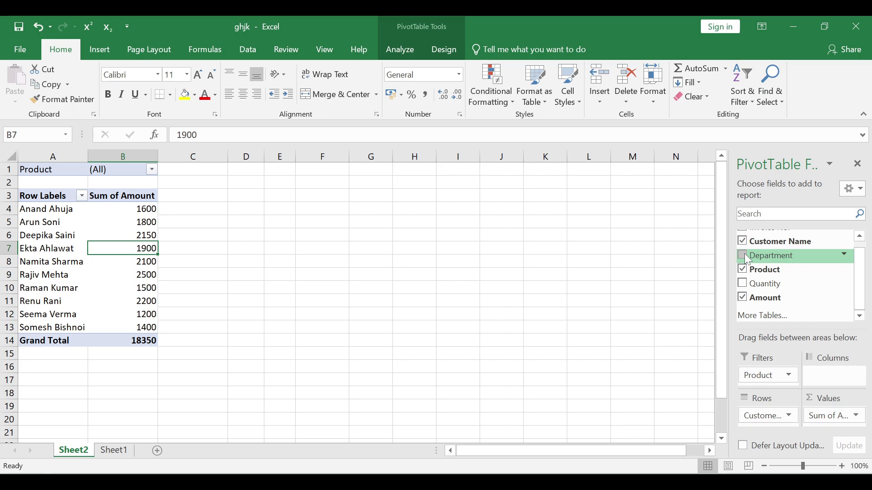
Add the Department and Quantity fields to the PivotTable on Sheet2, and widen the field list pane
left_click(745, 255)
left_click(744, 284)
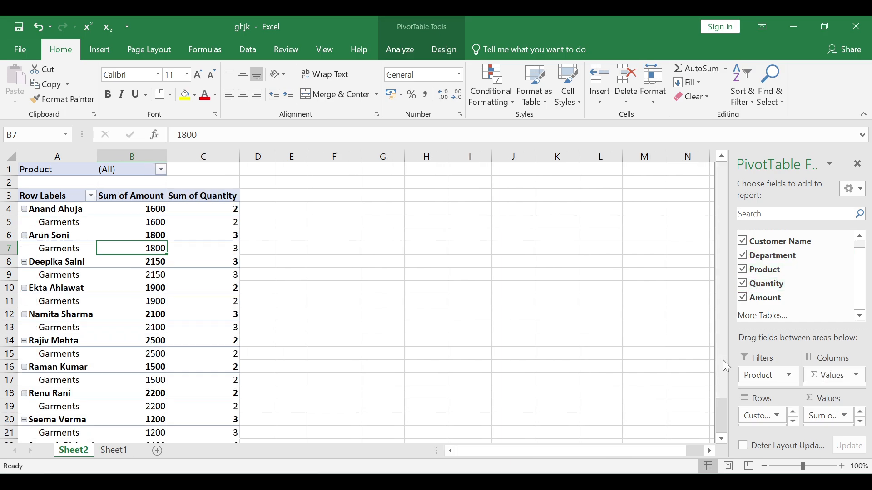
left_click_drag(725, 360, 678, 361)
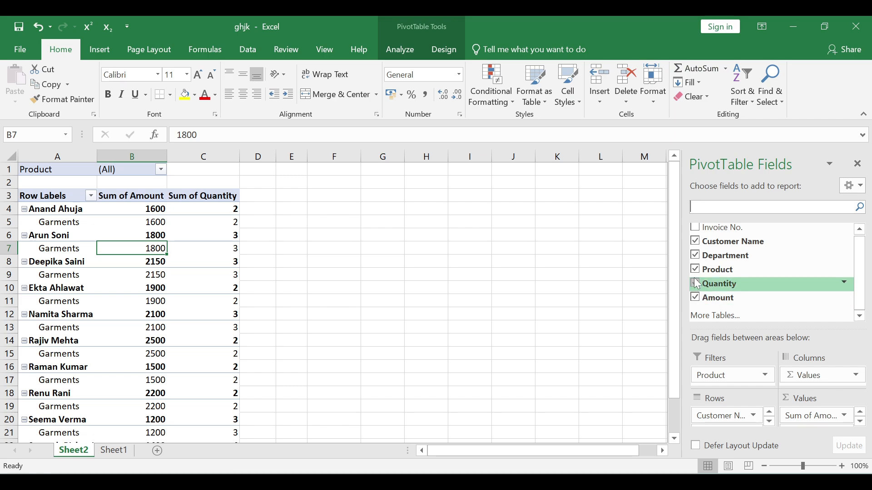
Remove the Department field from the PivotTable and re-add it above Customer Name in the Rows area
left_click(699, 254)
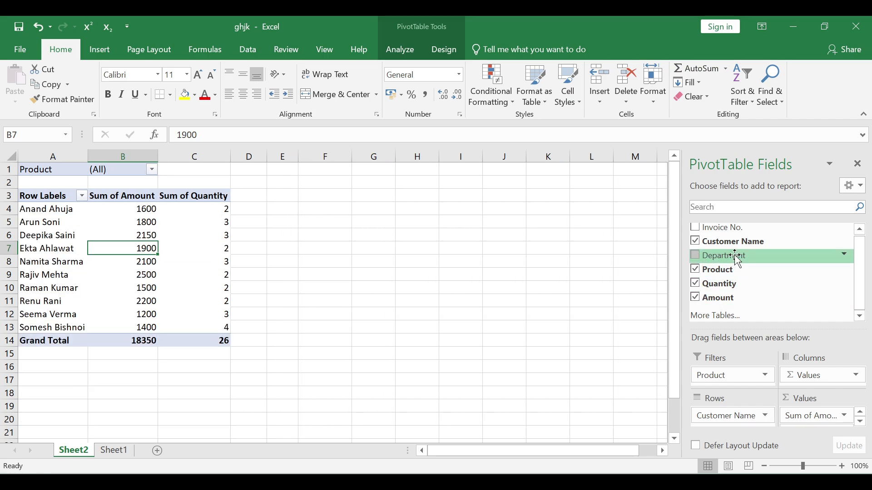
left_click_drag(736, 257, 733, 407)
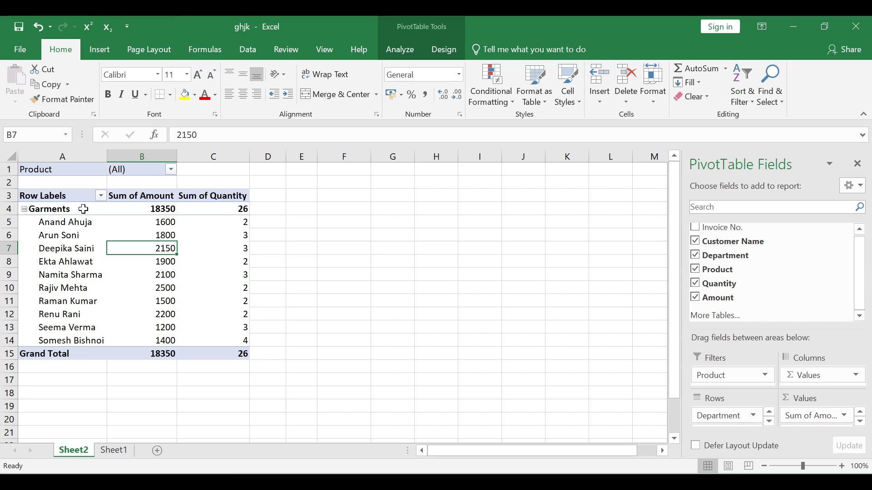
Collapse and expand the Garments group, and move the Product field from Filters to Rows between Department and Customer Name
left_click(25, 209)
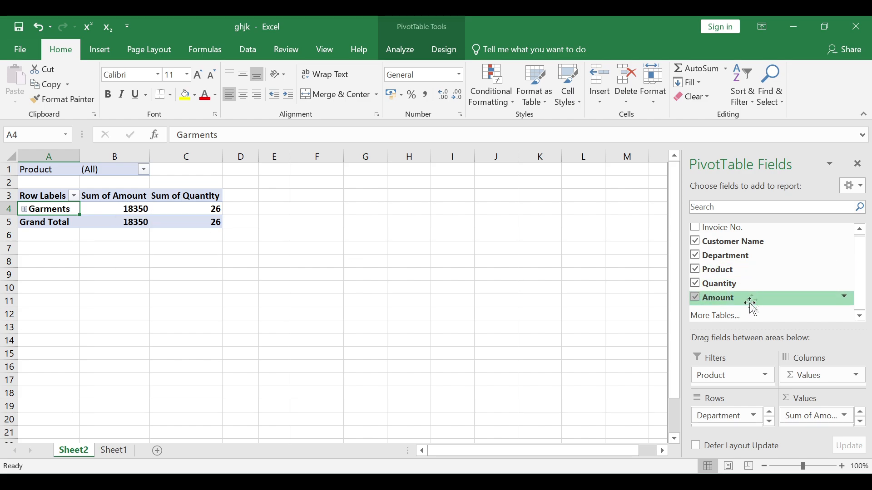
left_click(25, 210)
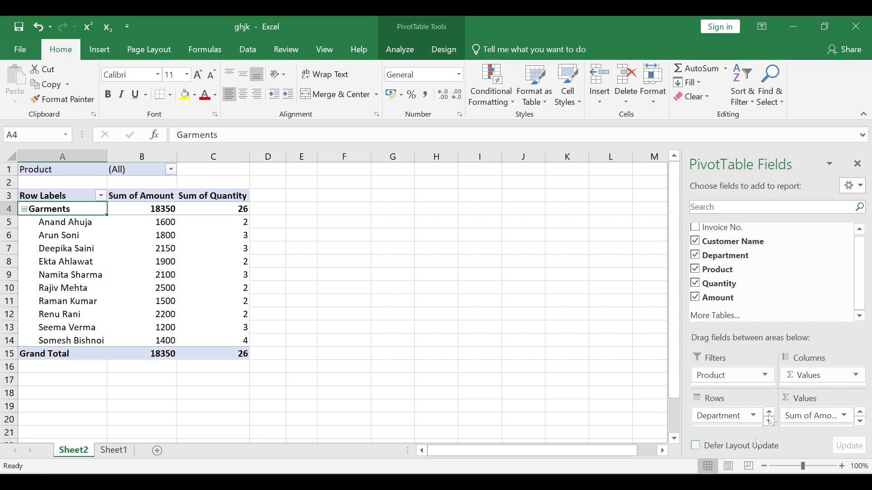
left_click_drag(734, 375, 731, 414)
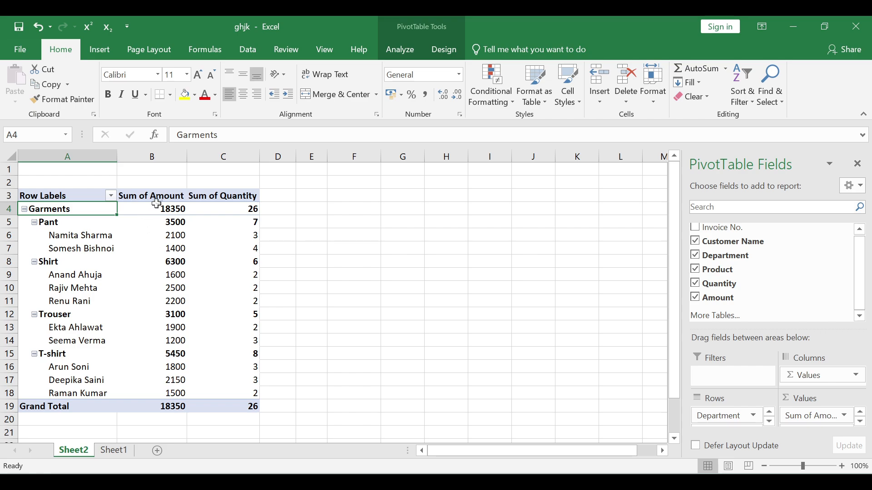
Summarize the PivotTable's Amount field by Max and check its grand total
left_click(153, 407)
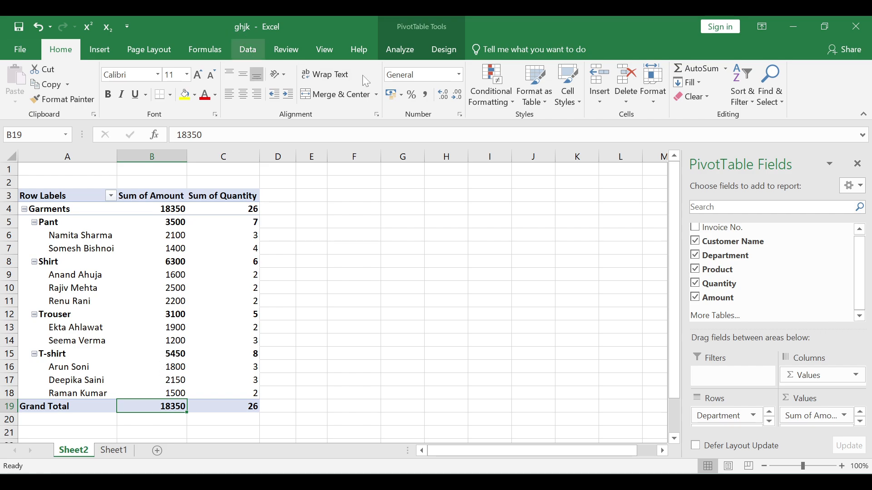
left_click(401, 50)
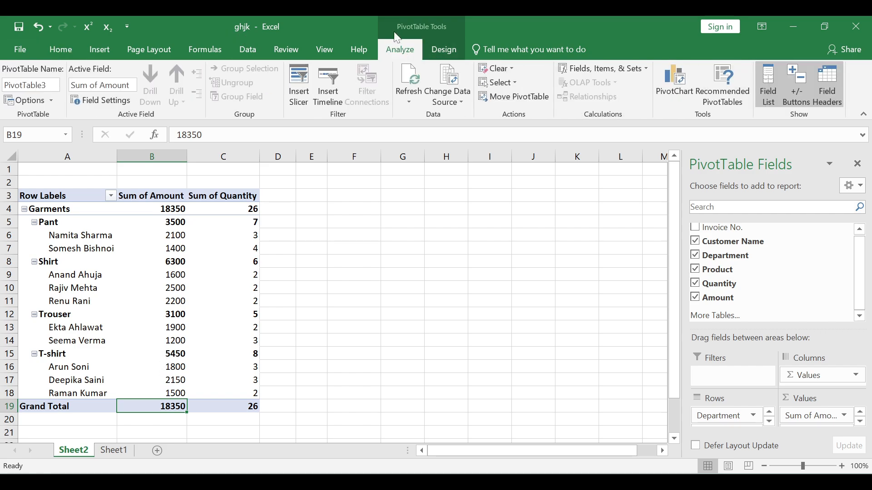
left_click(103, 103)
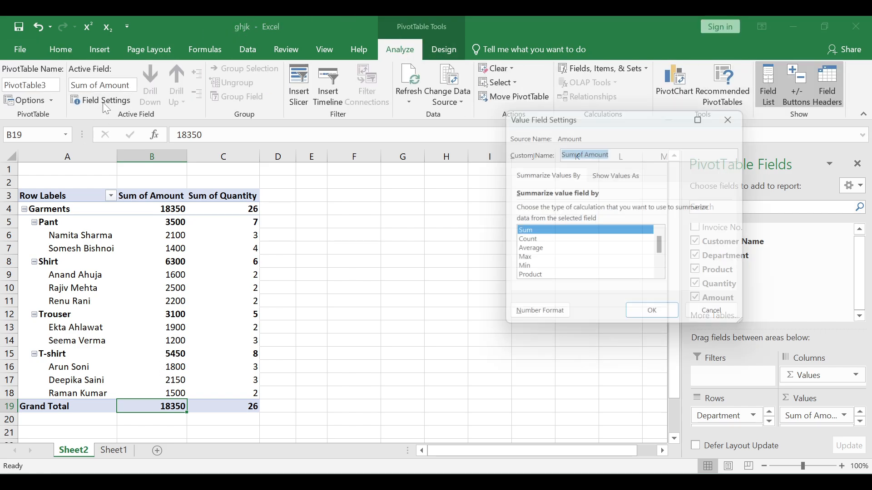
left_click(522, 262)
left_click(648, 314)
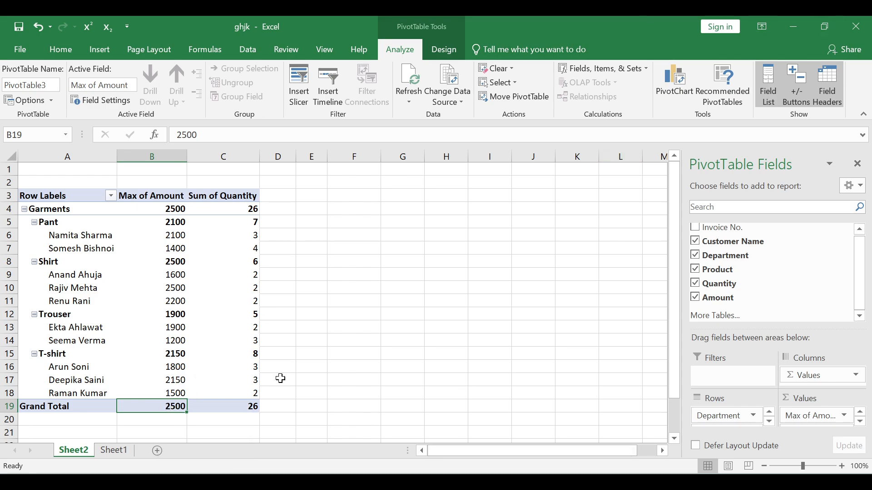
mouse_move(170, 407)
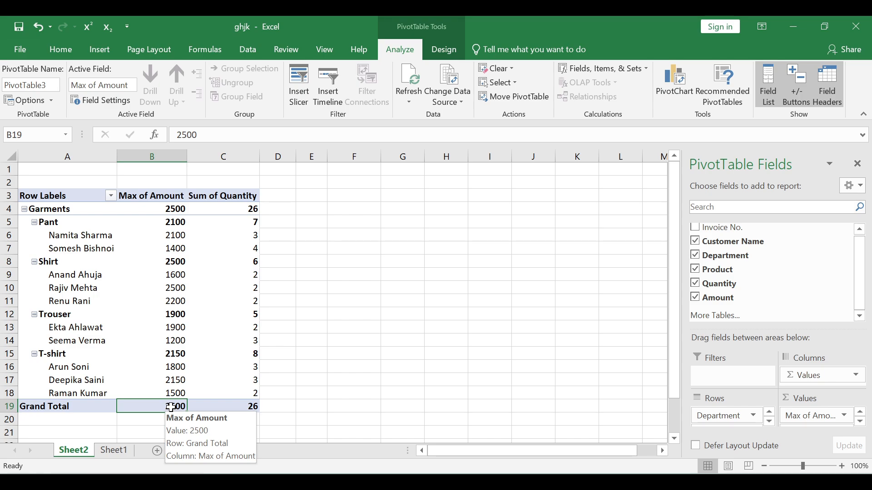
Summarize the PivotTable's Amount field by Min
left_click(98, 99)
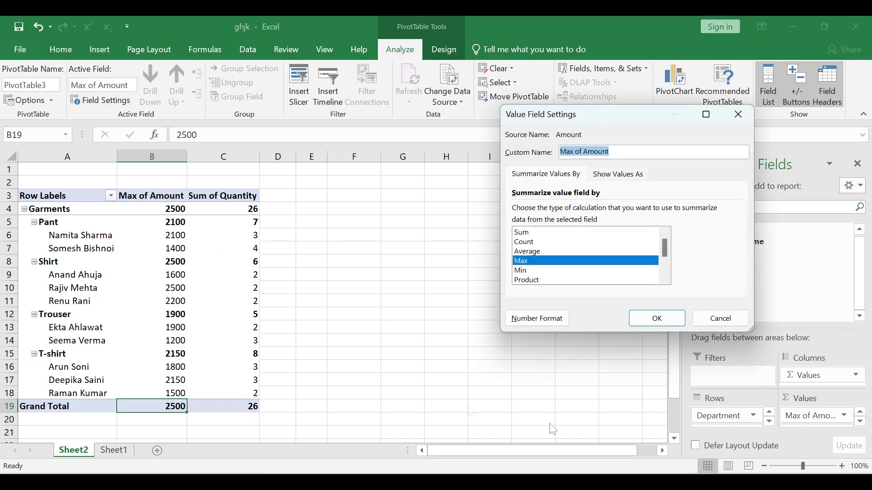
left_click(521, 271)
left_click(657, 319)
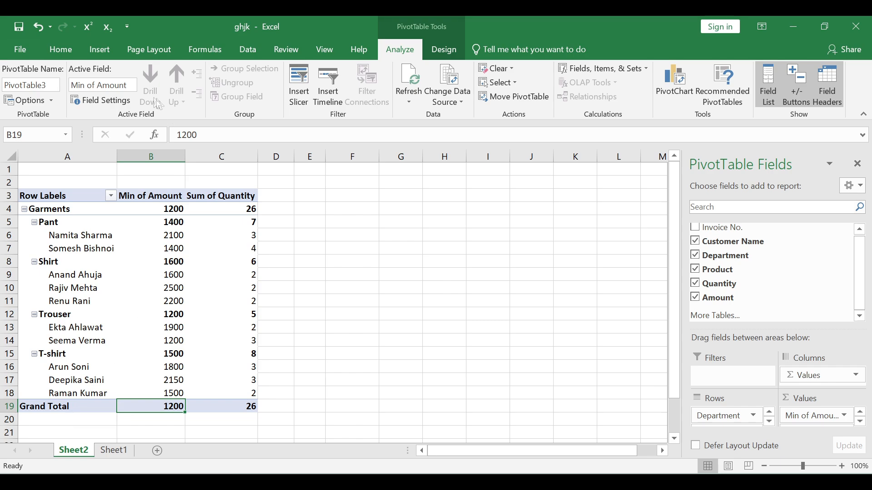
Summarize the PivotTable's Amount field by Count after trying the Average option
left_click(125, 104)
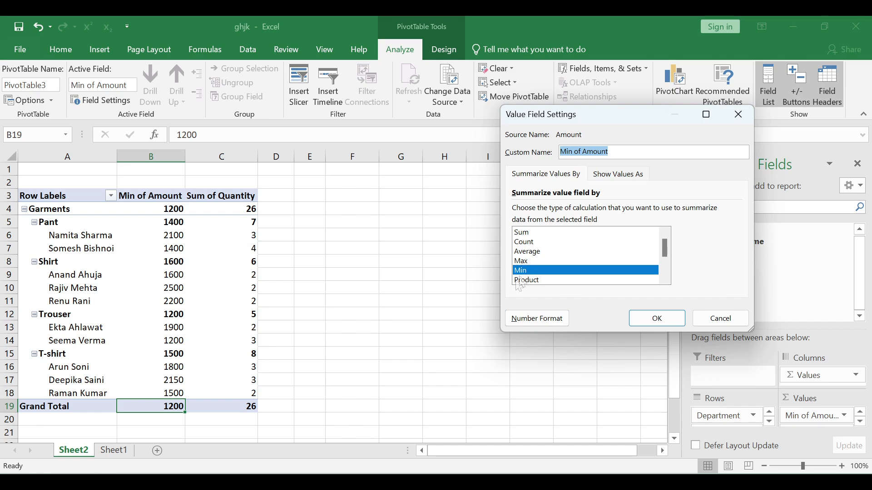
left_click(533, 244)
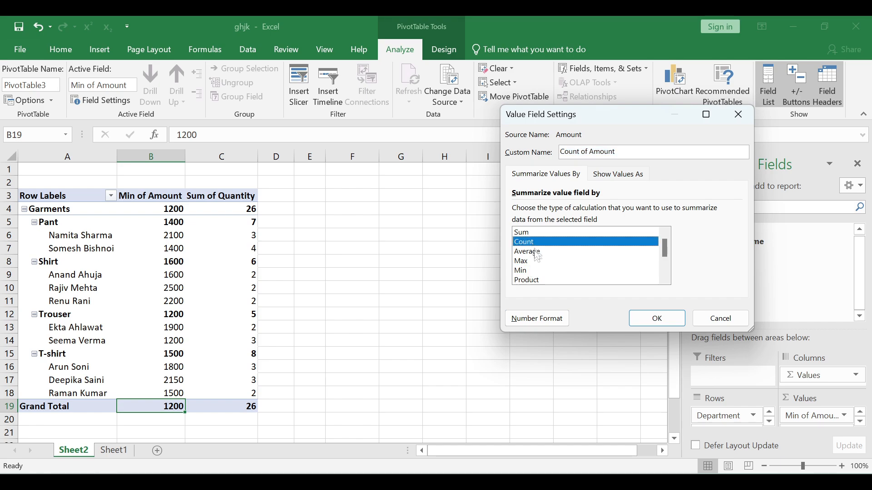
left_click(531, 252)
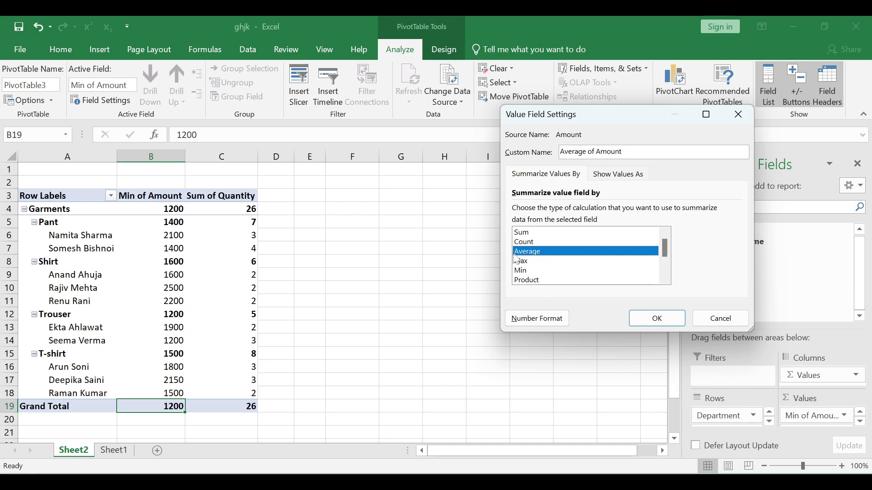
left_click(536, 243)
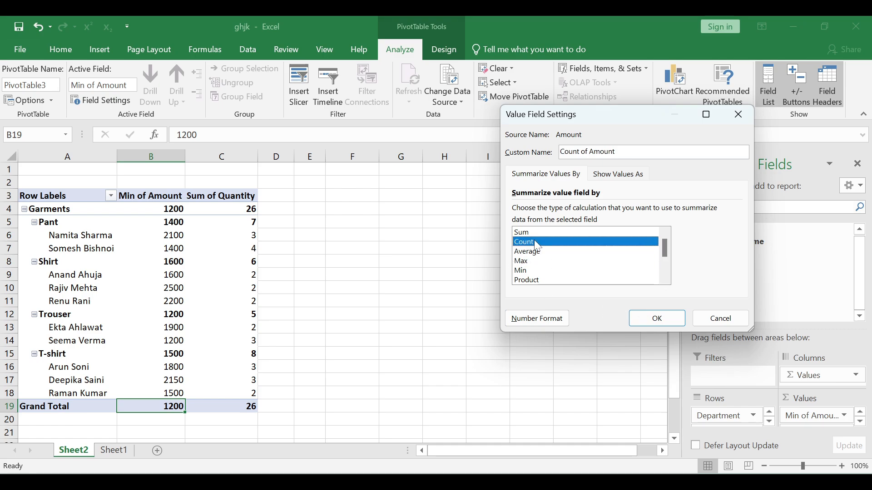
left_click(657, 319)
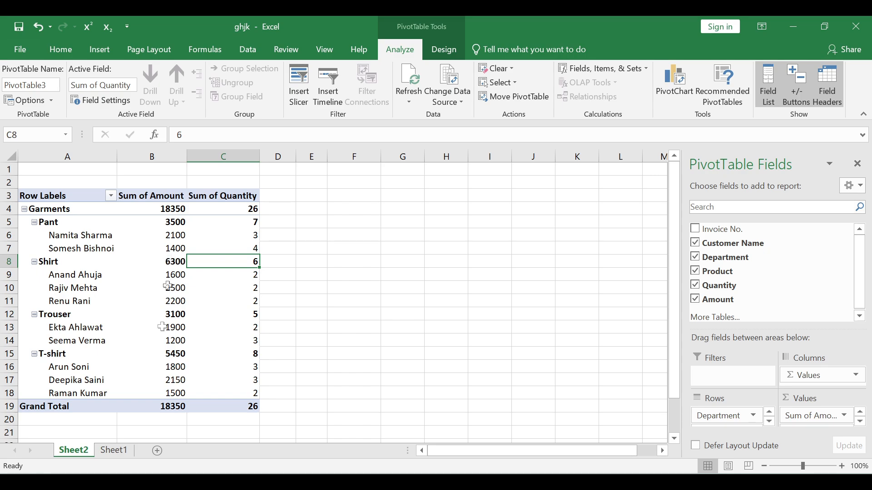
Compare the source data on Sheet1 with the PivotTable on Sheet2, and return to Sheet1
left_click(113, 451)
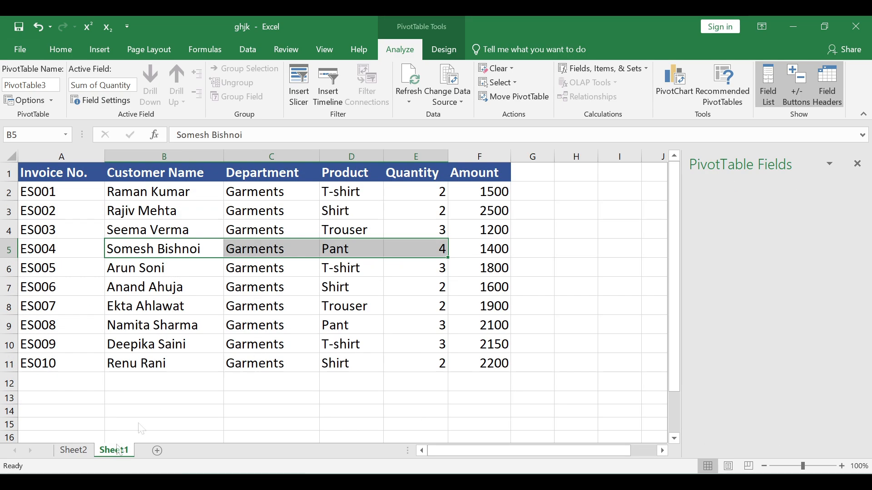
left_click(164, 300)
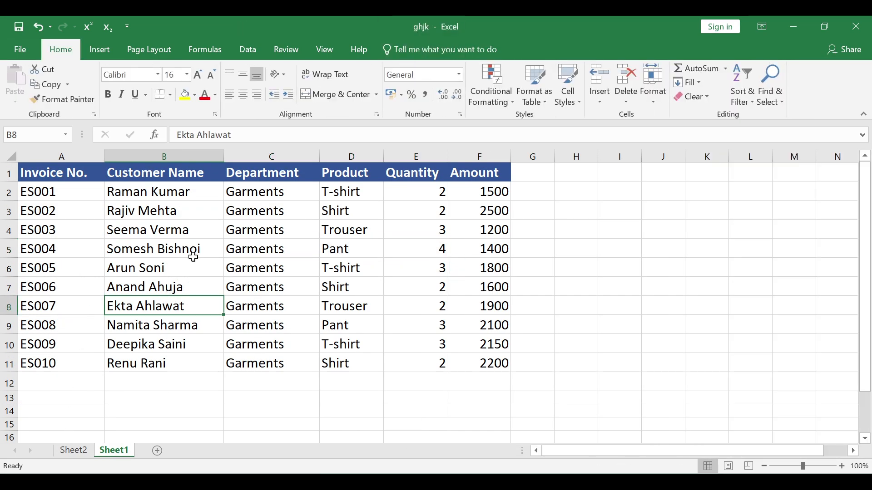
left_click(192, 250)
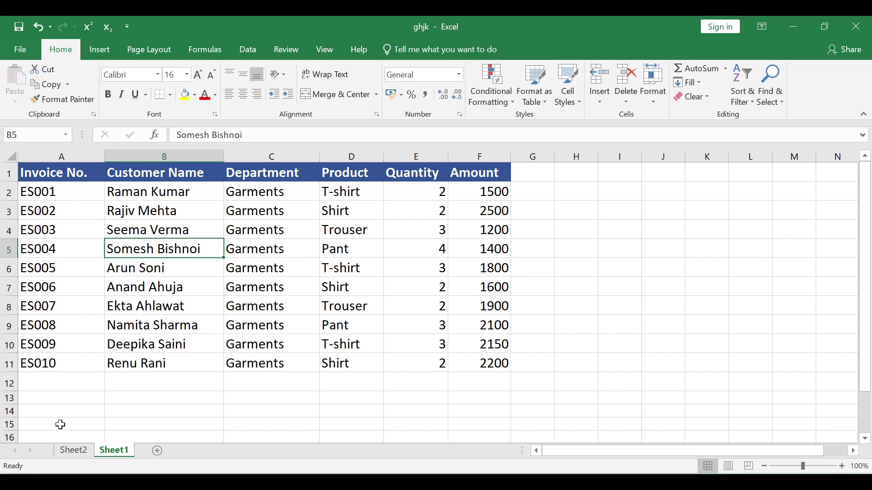
left_click(73, 450)
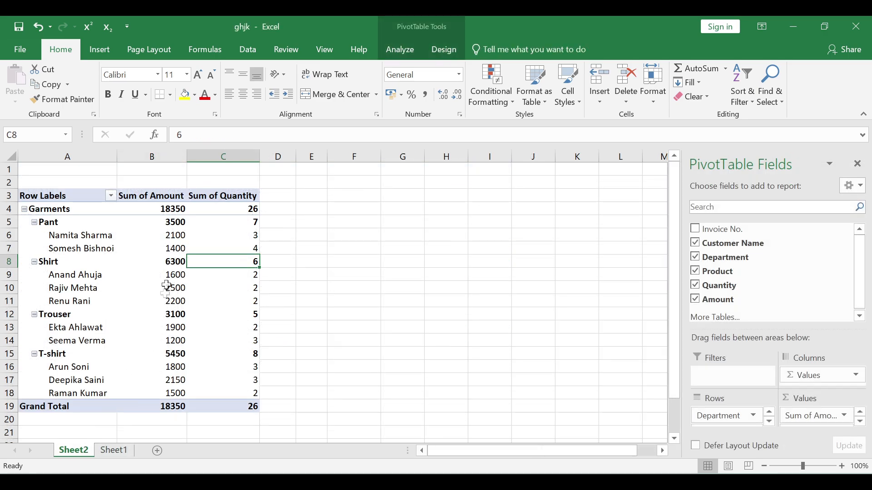
left_click(114, 451)
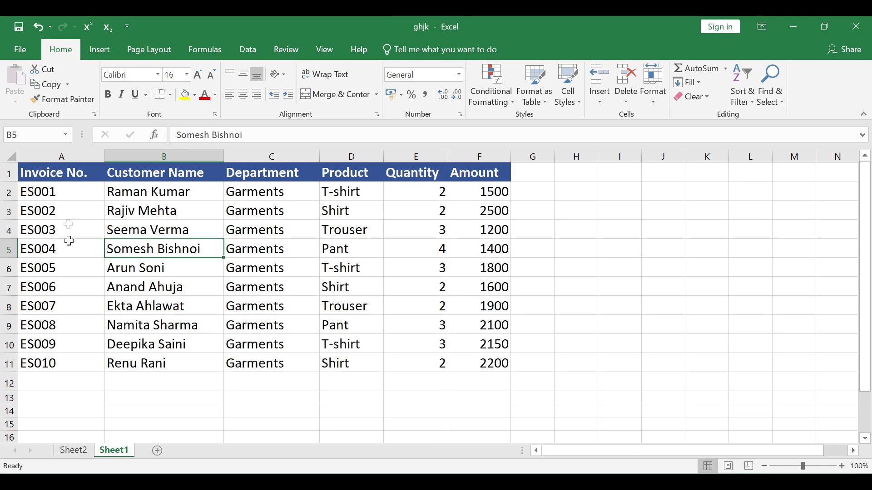
Insert a new column before Invoice No. on Sheet1 and enter the header Date in A1
key("ctrl+Home")
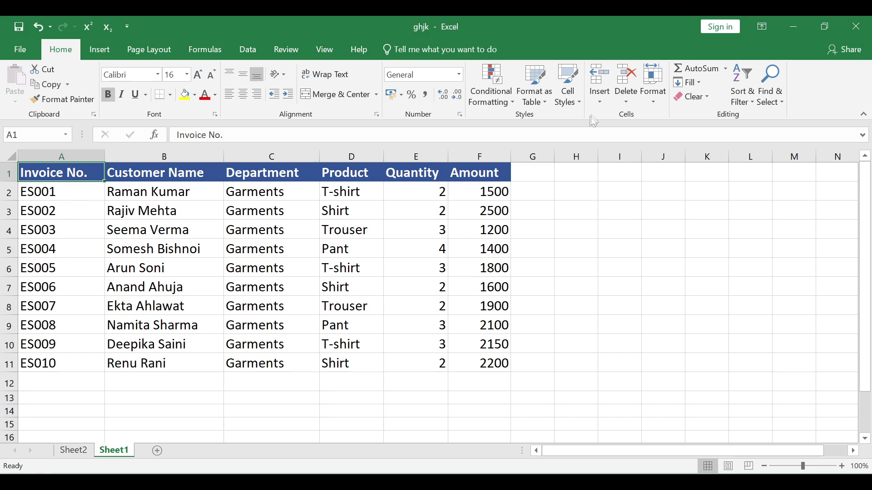
left_click(595, 98)
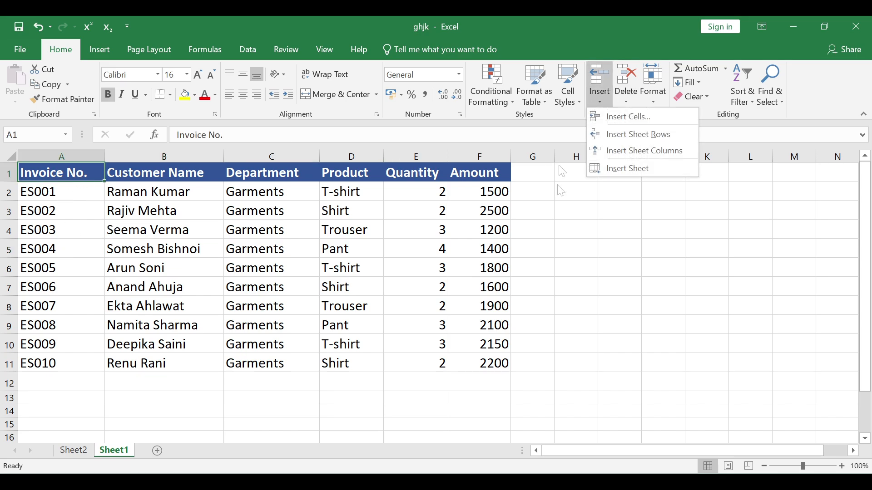
left_click(636, 150)
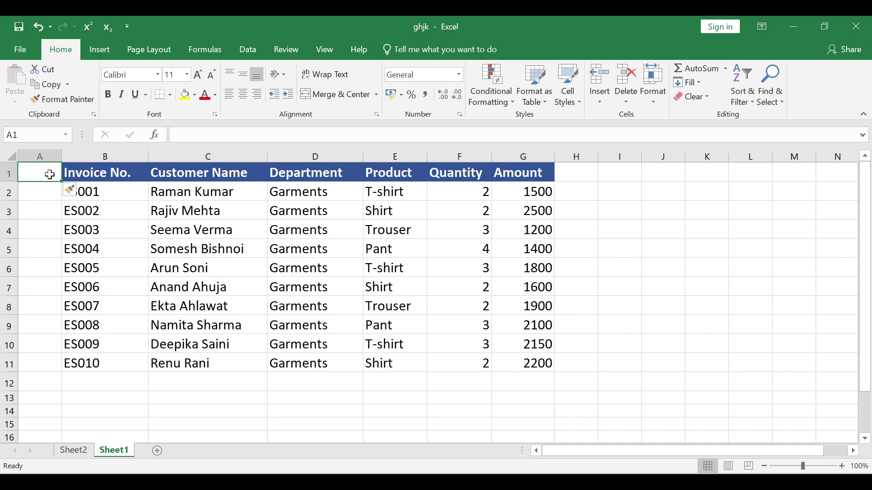
type("Dat")
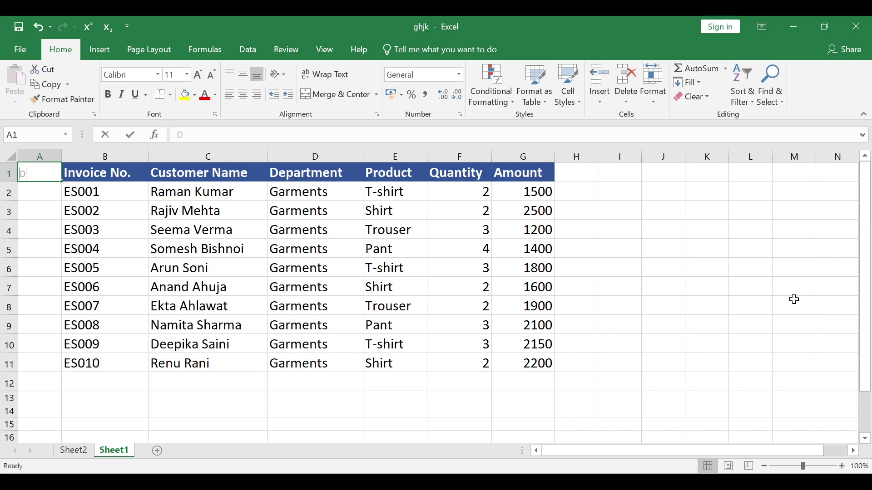
type("e")
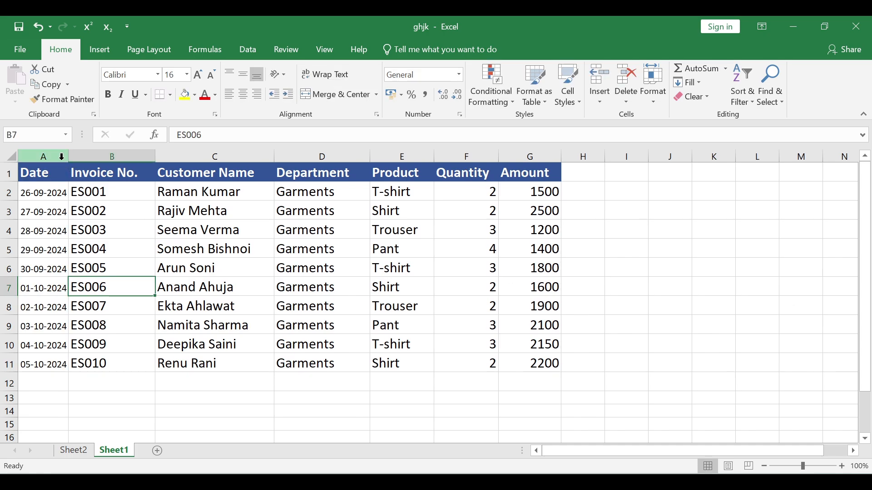
Widen the Date column on Sheet1 and select the dates in A2:A8
left_click_drag(68, 156, 85, 157)
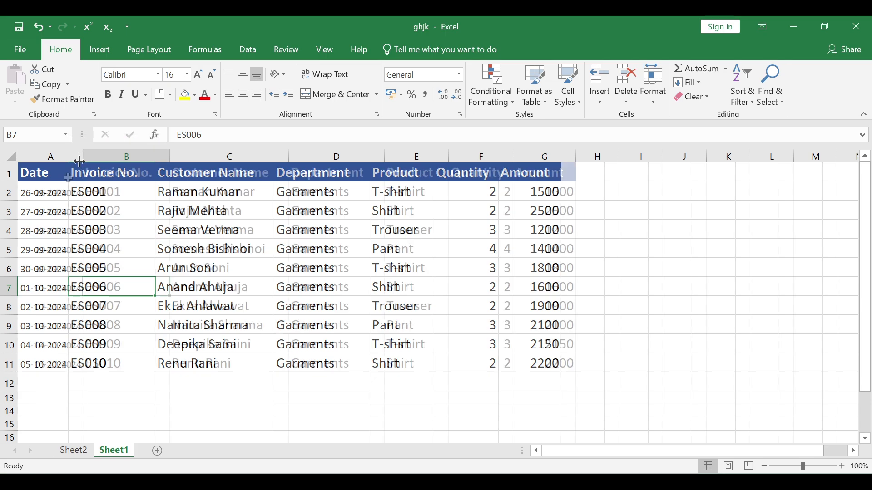
left_click(45, 231)
left_click_drag(65, 192, 69, 307)
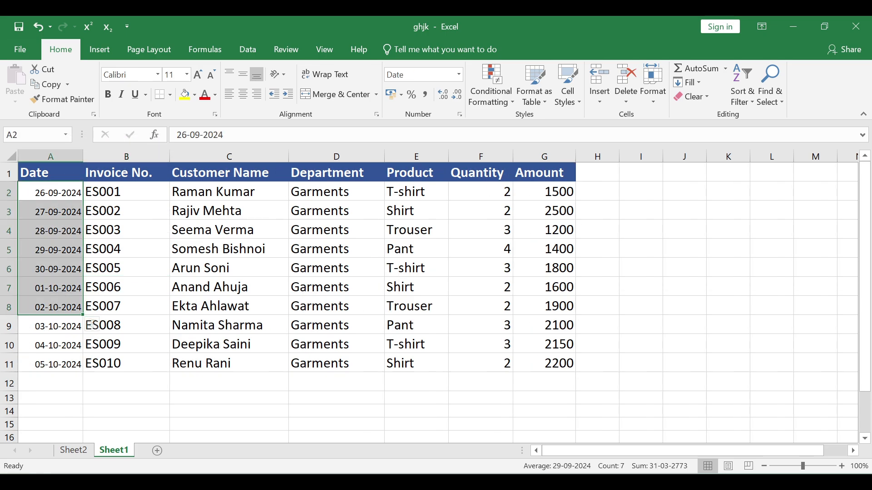
Check the PivotTable field list on Sheet2 for the Date field against the source columns on Sheet1
left_click(72, 450)
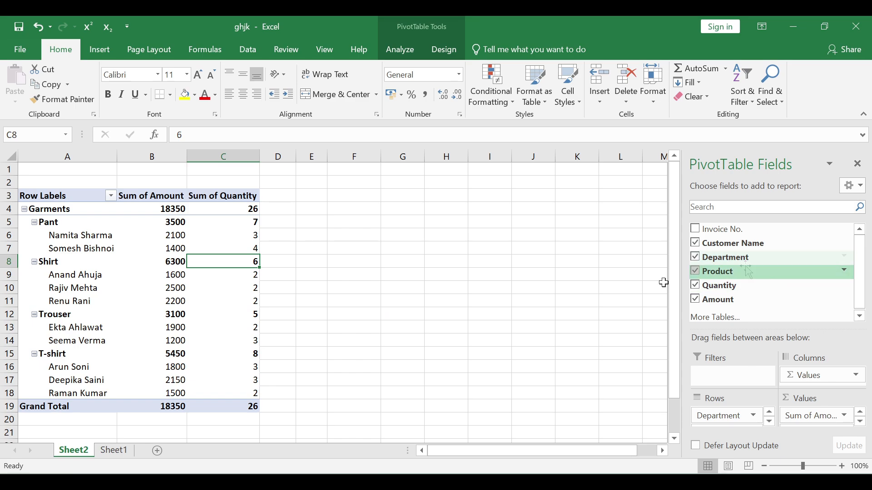
left_click(105, 453)
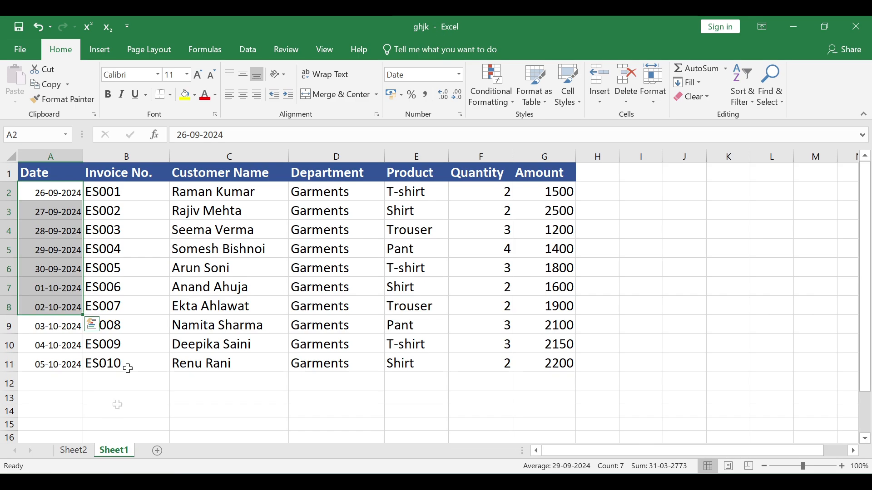
left_click(157, 271)
left_click(75, 456)
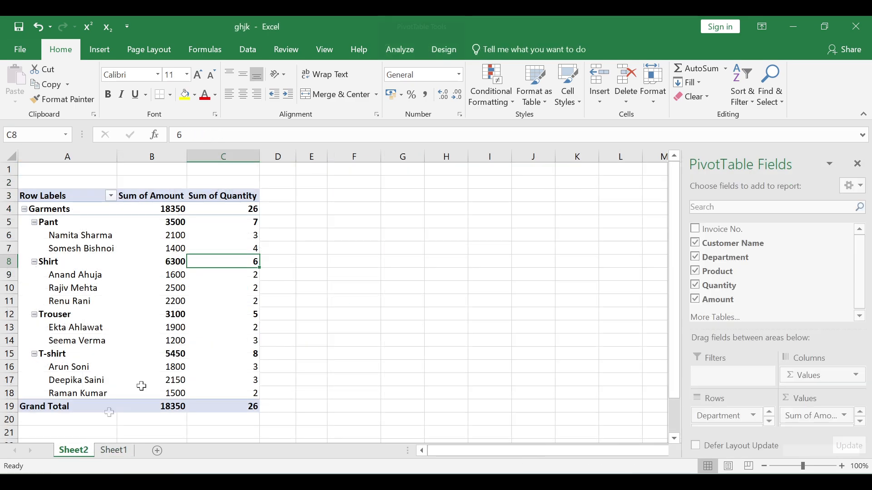
Change the PivotTable's data source to the range Sheet1!$A$1:$G$11 so that it includes the Date column
left_click(158, 293)
left_click(411, 45)
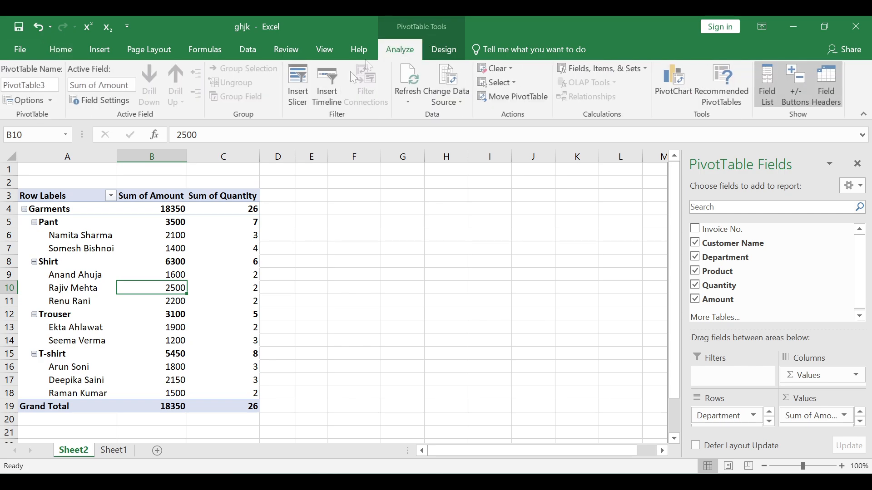
left_click(447, 100)
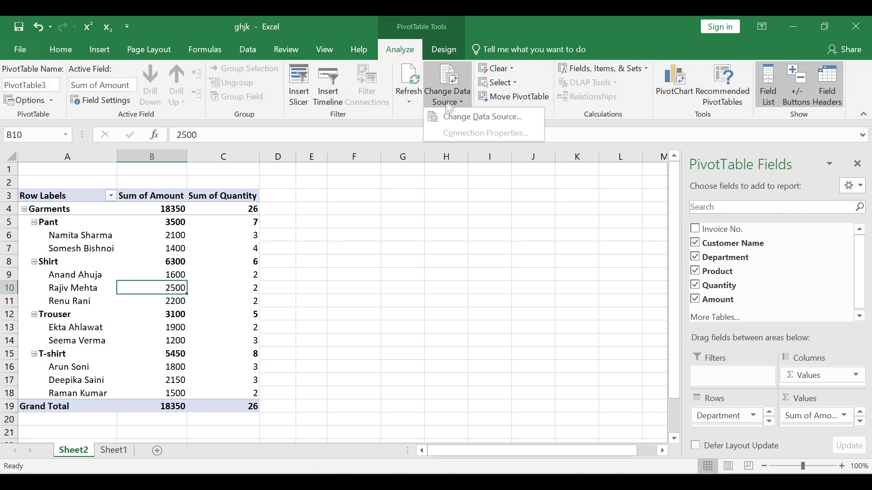
left_click(466, 118)
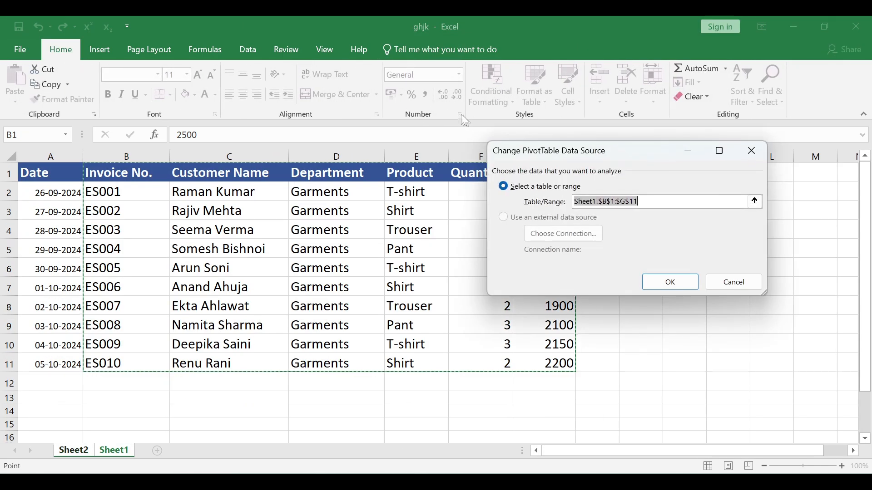
left_click_drag(58, 178, 535, 362)
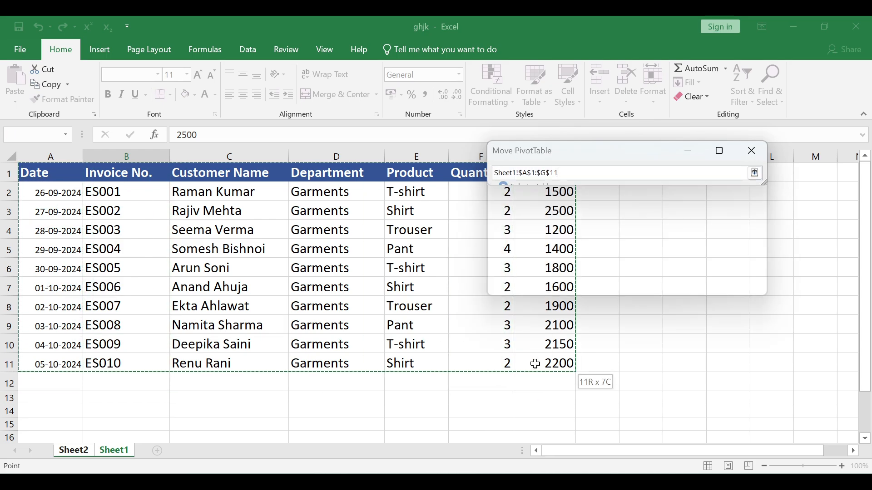
left_click(684, 283)
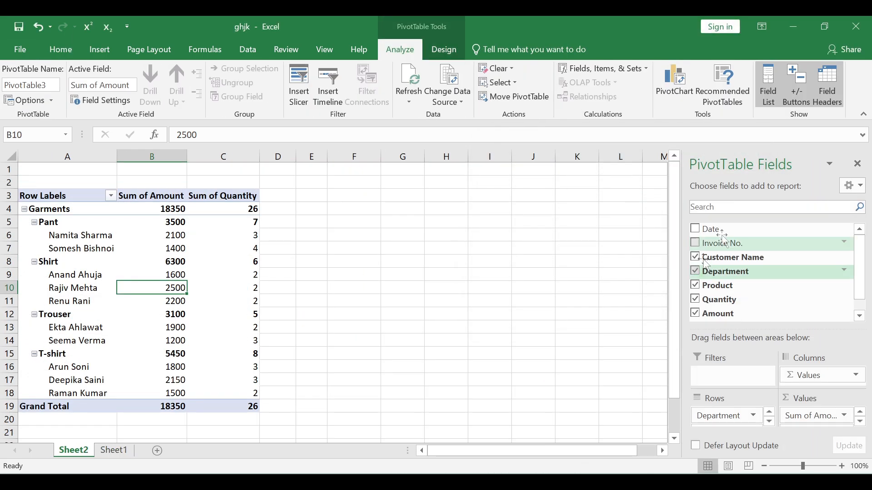
Refresh all PivotTable data and add the Date field to the report
left_click(398, 105)
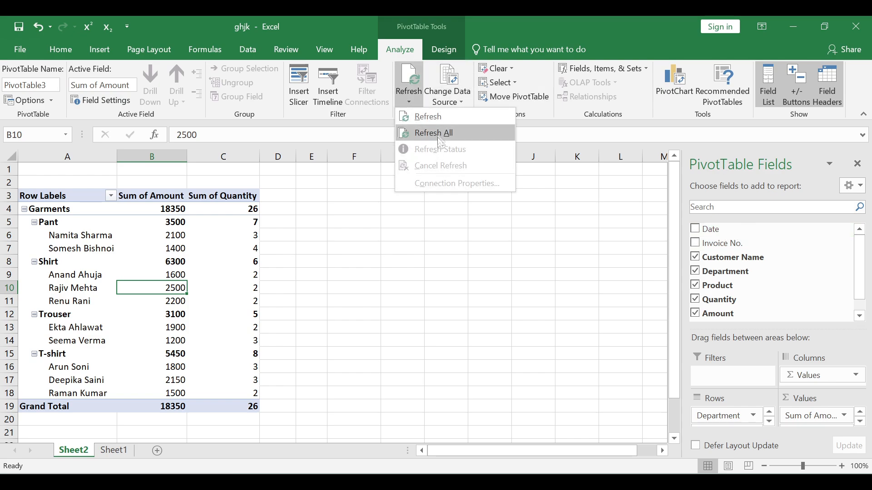
left_click(440, 123)
left_click(409, 102)
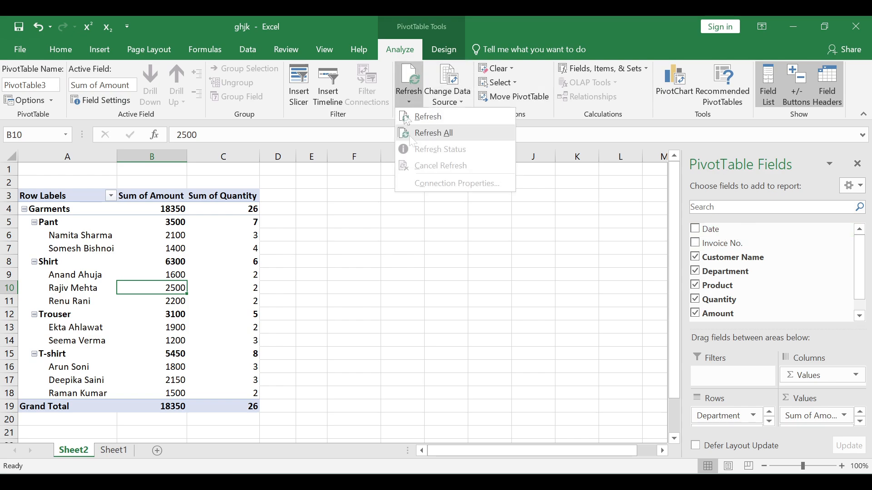
left_click(425, 132)
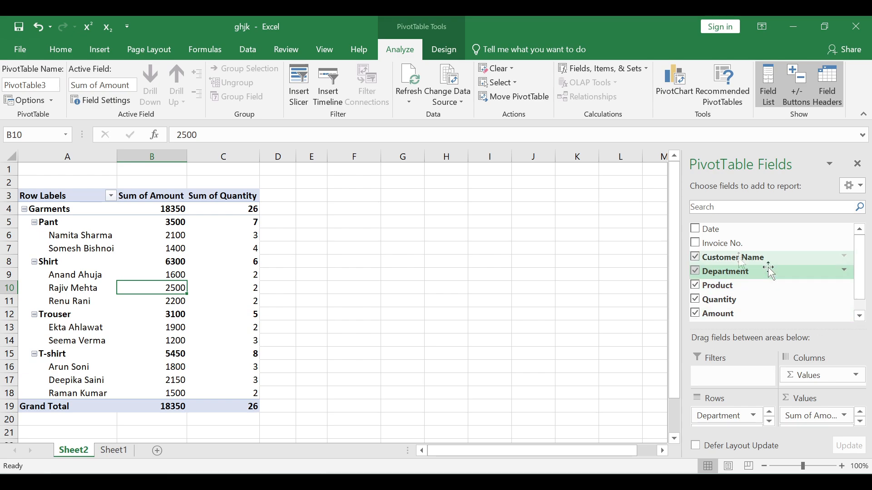
left_click(702, 233)
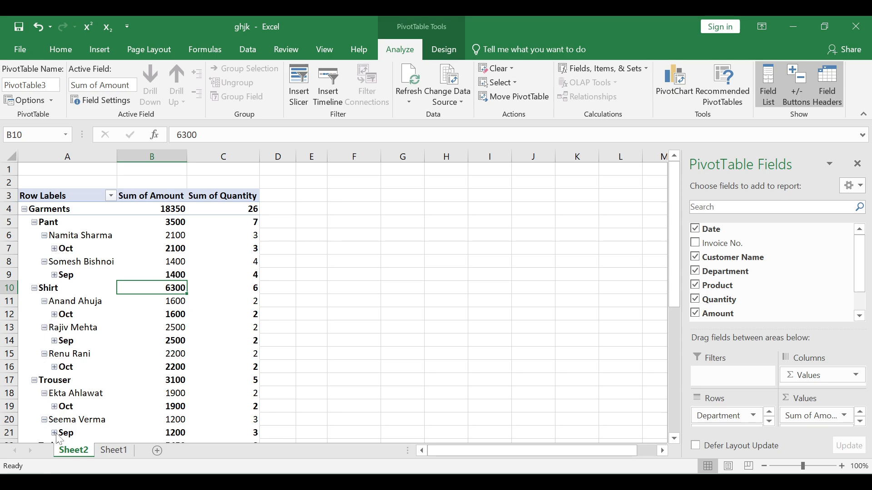
Expand the Oct entry under the first Pant customer and check its date and amount against the 03-10-2024 row on Sheet1
left_click(54, 249)
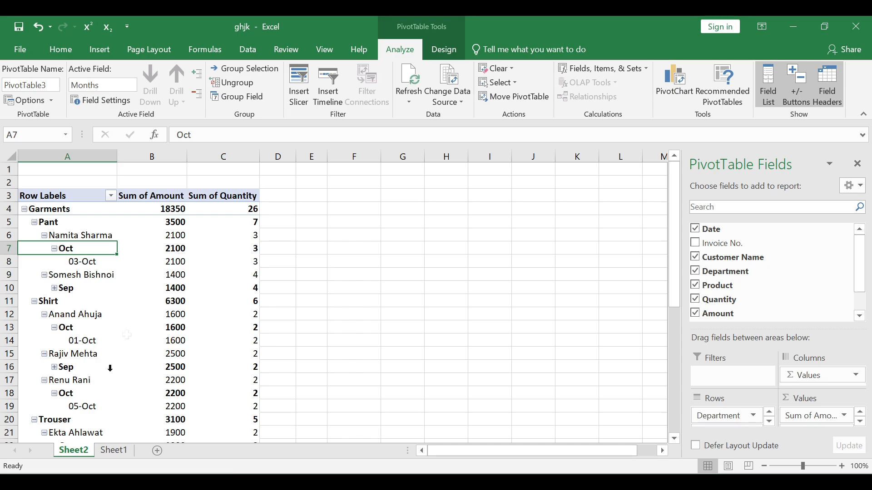
left_click(112, 452)
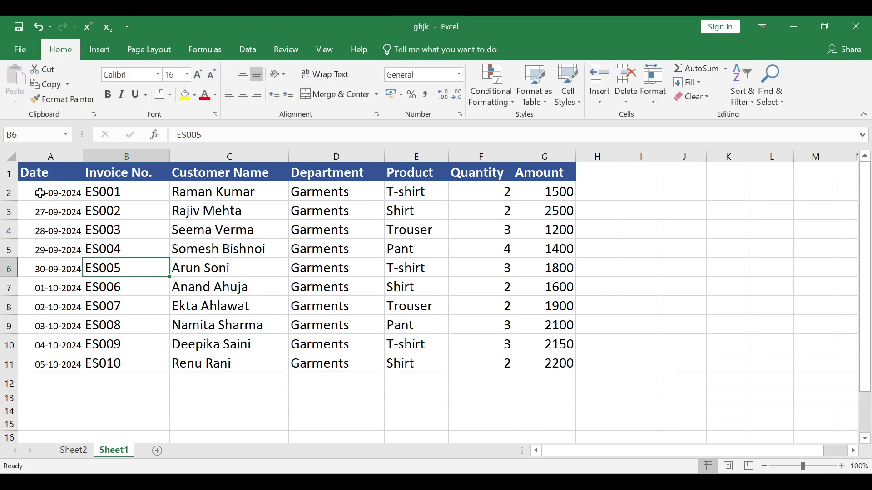
left_click(37, 325)
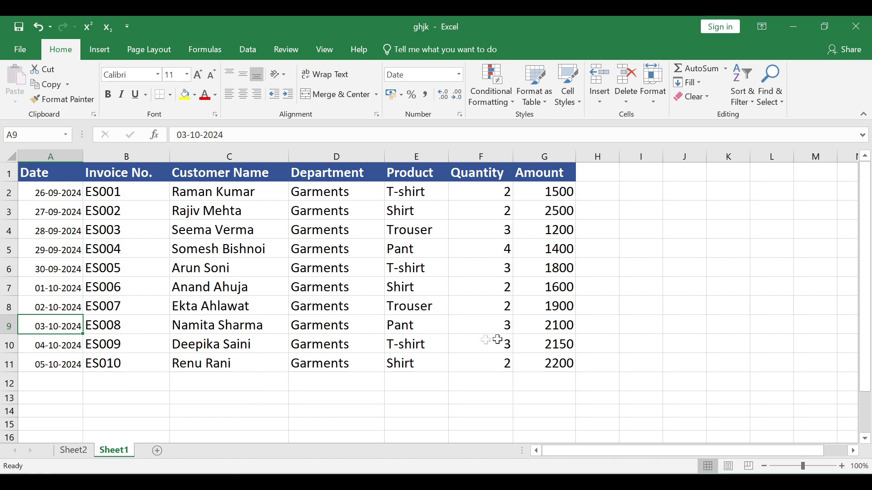
left_click(558, 326)
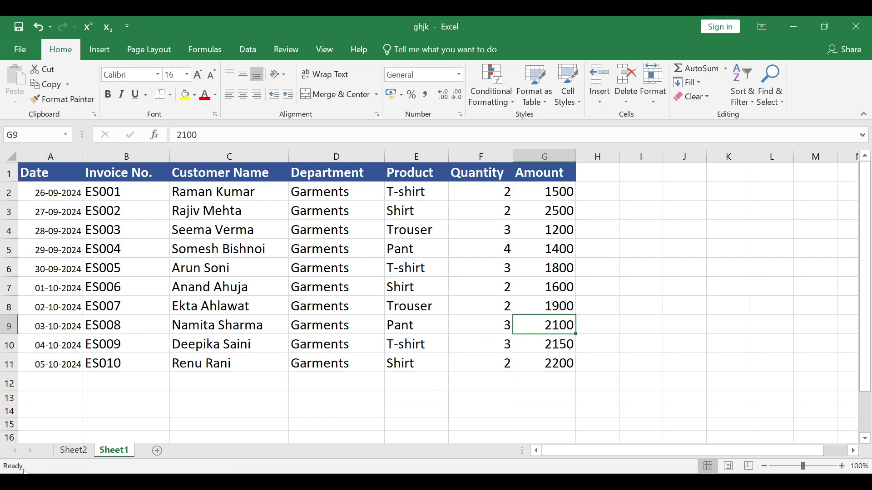
left_click(73, 450)
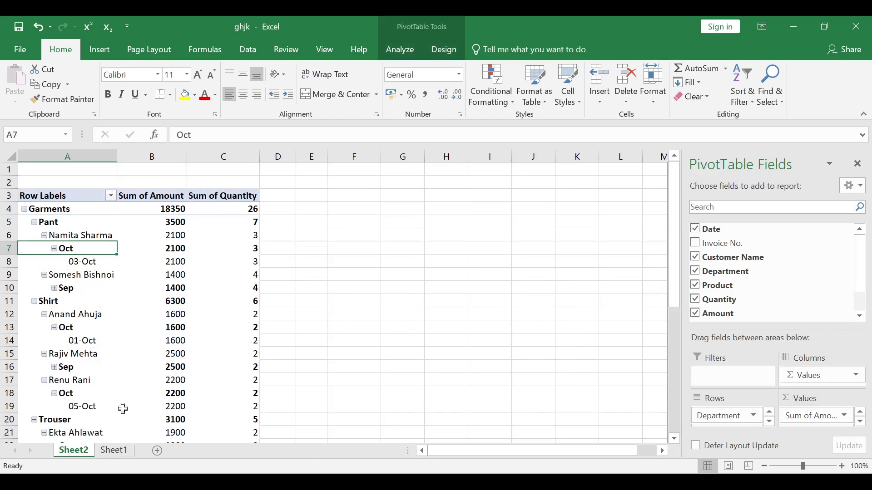
Remove the Date field from the PivotTable report on Sheet2
scroll(98, 373, "down", 1)
scroll(91, 358, "up", 1)
left_click(695, 229)
Insert a timeline for the Date field and place it in the empty area beside the PivotTable, around columns G to L
left_click(400, 49)
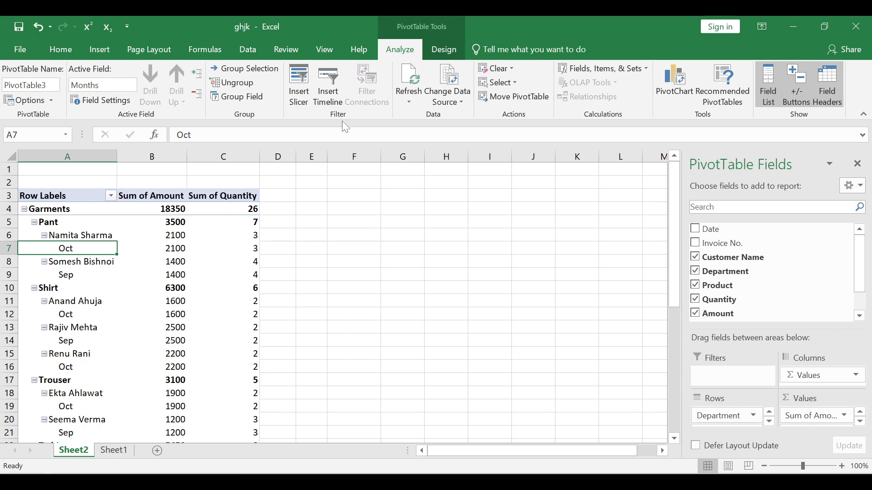
left_click(336, 88)
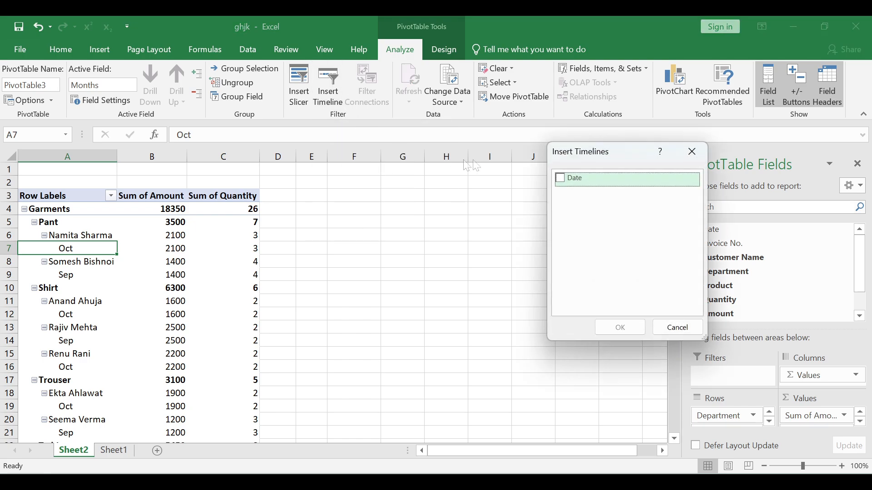
left_click_drag(618, 153, 489, 156)
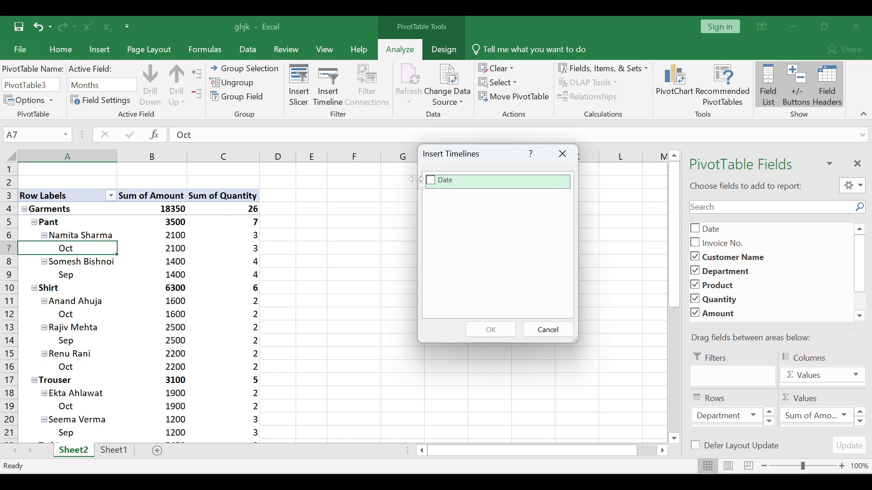
left_click(431, 181)
left_click(486, 328)
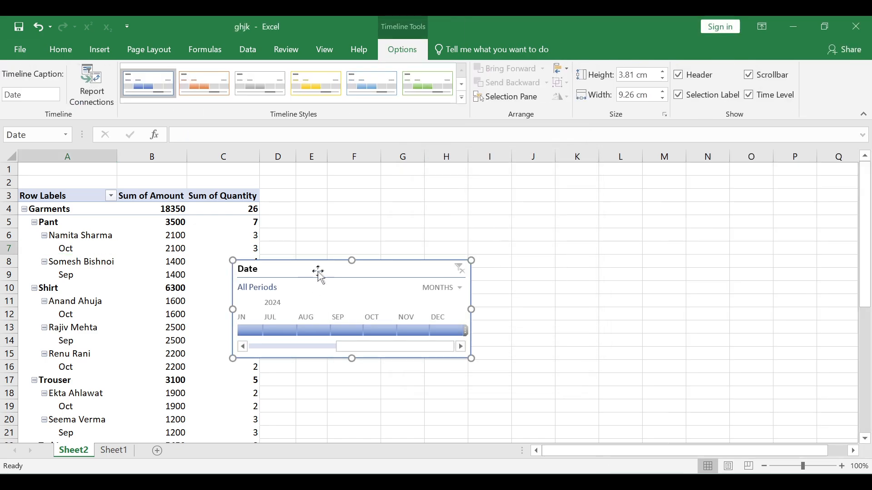
left_click_drag(318, 272, 468, 217)
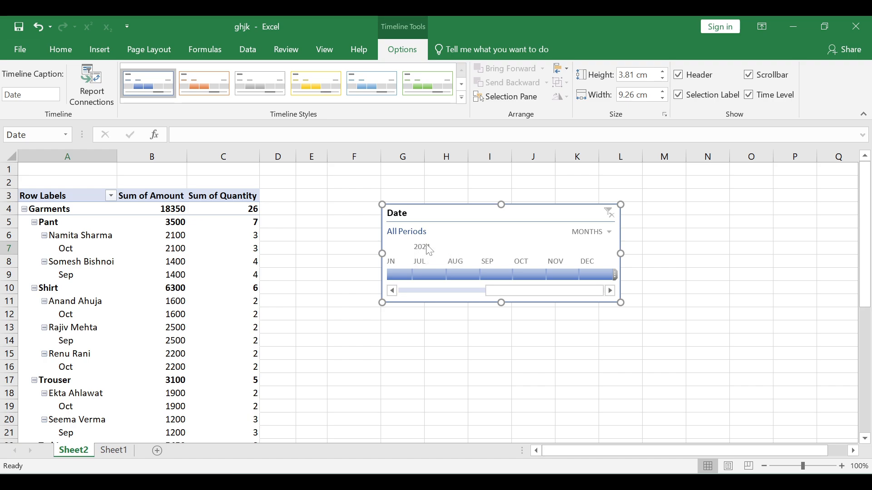
Set the Date timeline's time level to years and filter the PivotTable to 2024
left_click(610, 231)
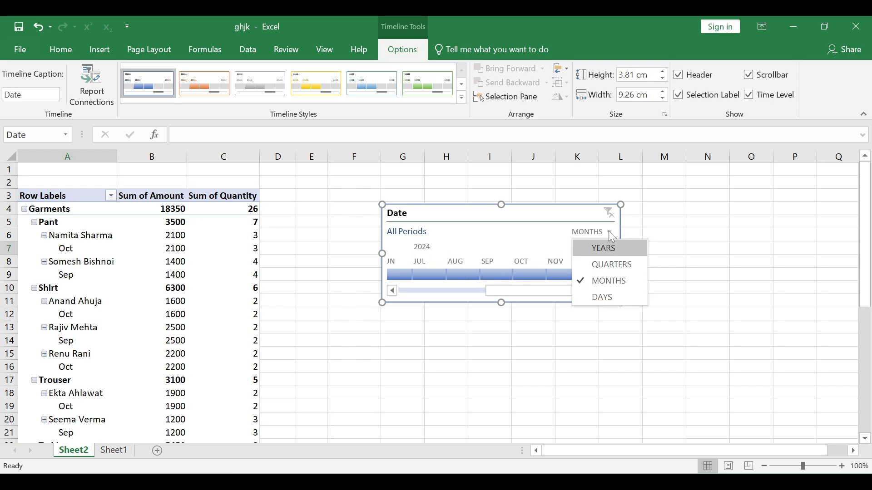
left_click(605, 247)
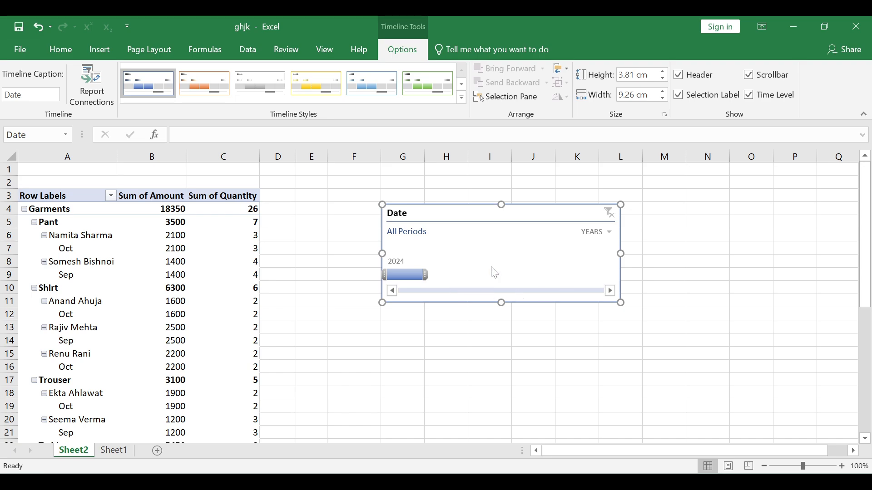
left_click(402, 273)
Switch the Date timeline to months and filter the PivotTable to Sep 2024, followed by Oct 2024
left_click(605, 234)
left_click(613, 279)
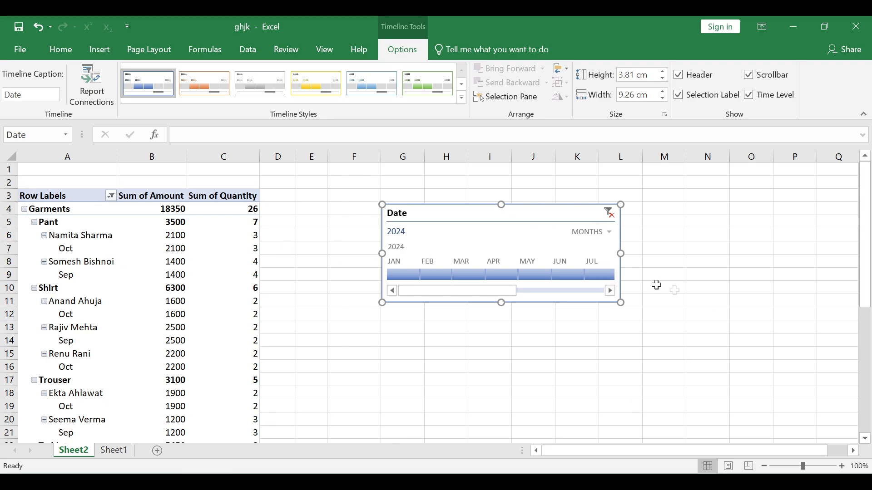
left_click_drag(610, 291, 611, 292)
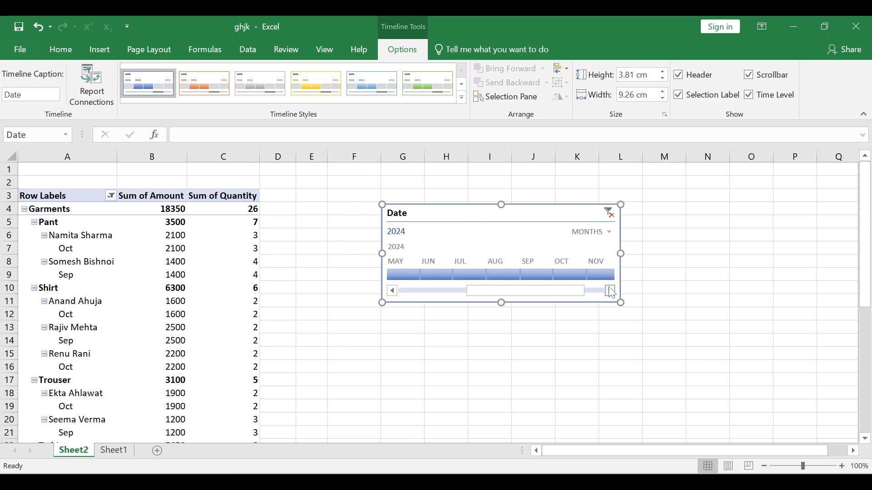
left_click(543, 282)
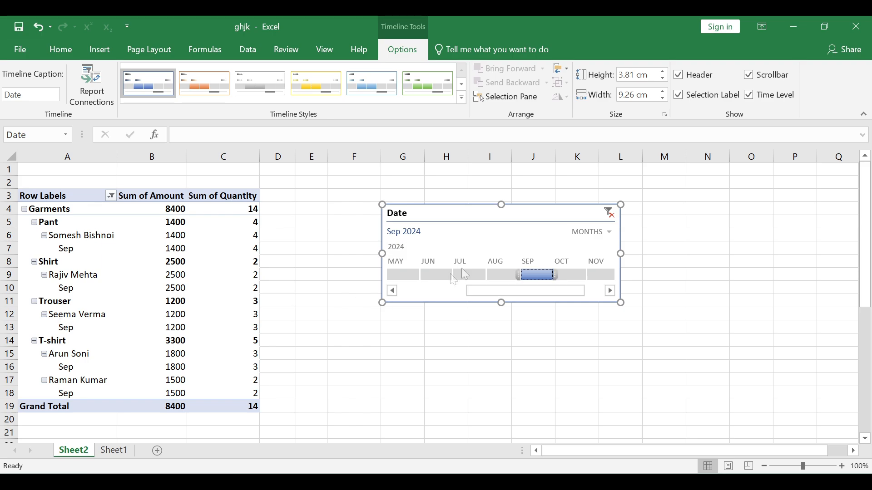
left_click(571, 275)
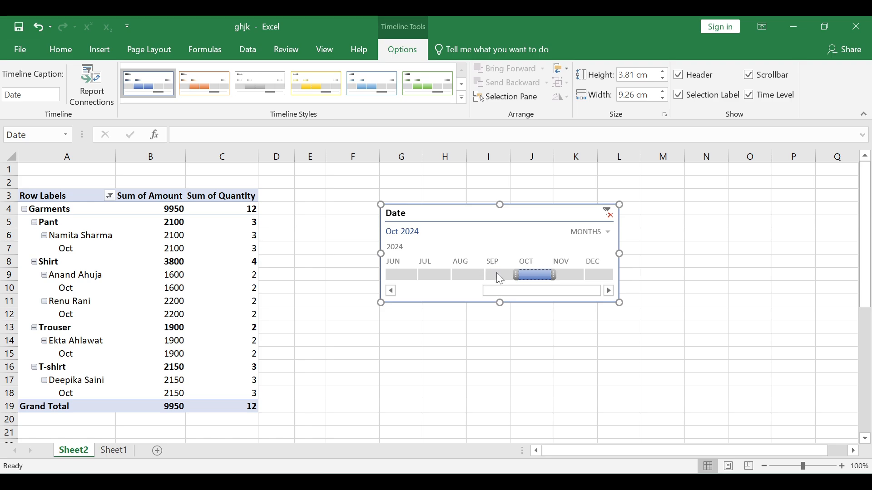
Extend the timeline selection to Sep - Oct 2024 and review the rows, before filtering by Sep and Oct individually again
left_click(497, 274, "shift")
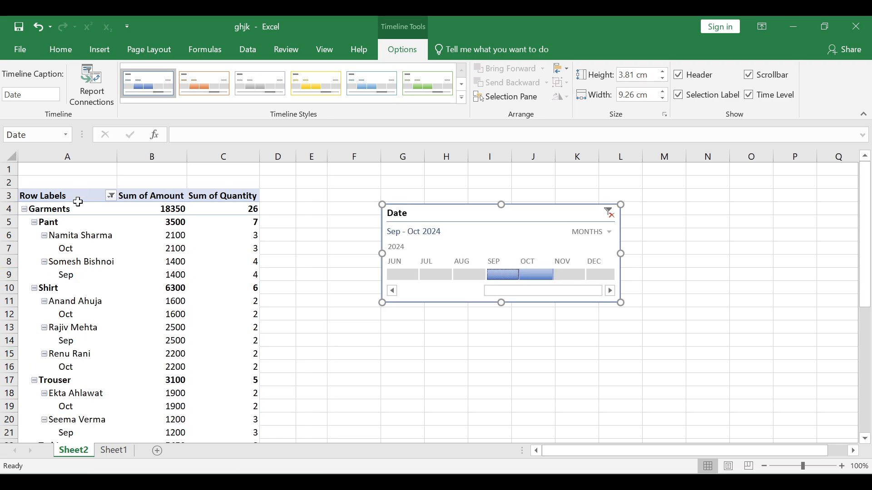
scroll(87, 330, "down", 5)
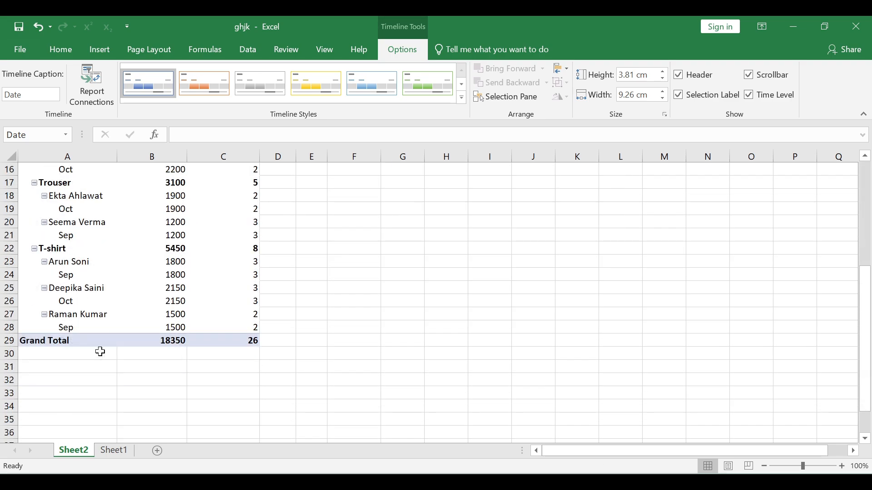
scroll(97, 345, "up", 5)
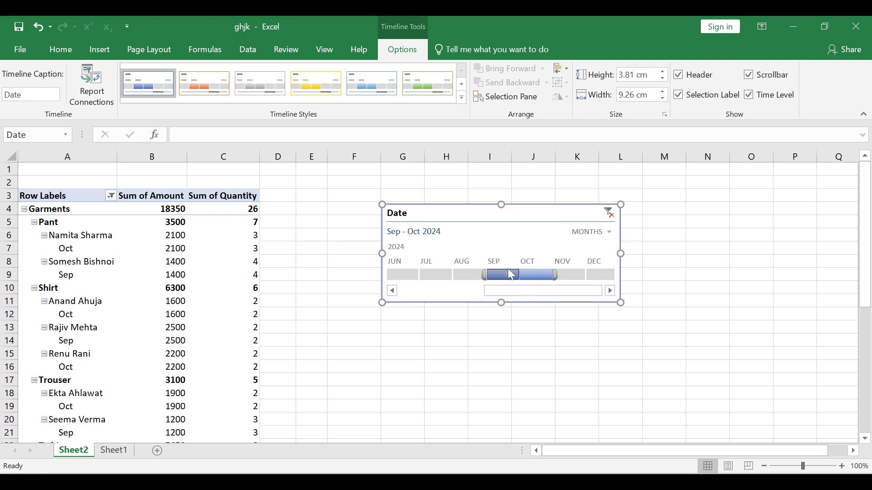
left_click(502, 274)
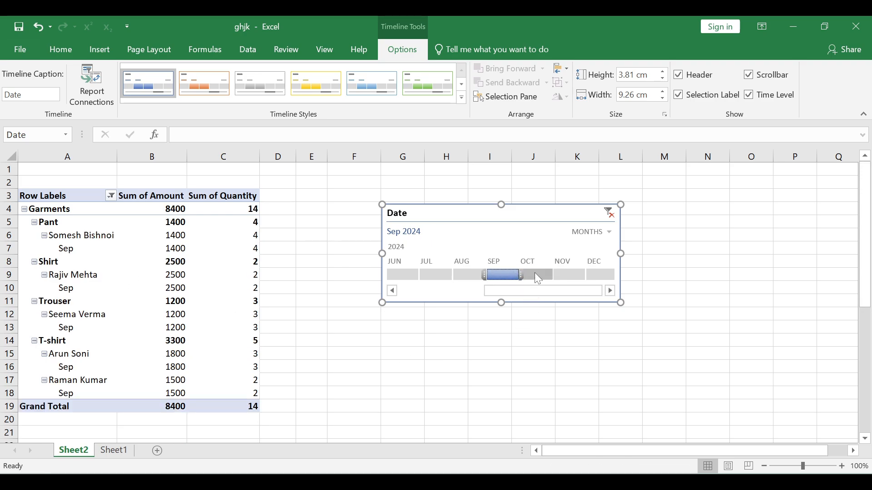
left_click(535, 274)
Switch the Date timeline to days and filter in turn by Oct 3, Oct 2, Oct 1 and Sep 30, 2024
left_click(609, 232)
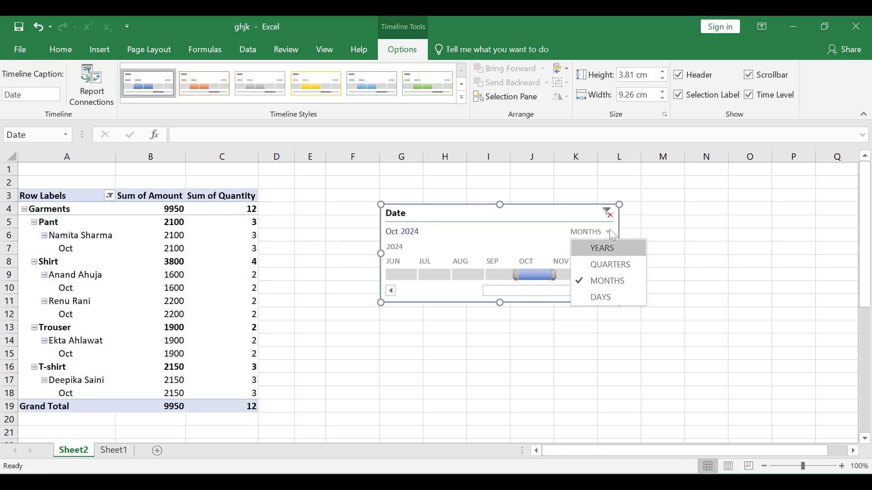
left_click(603, 297)
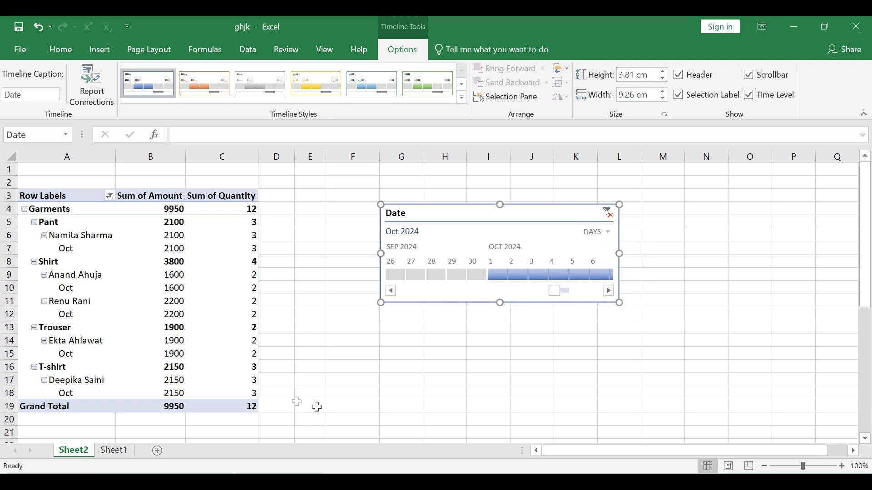
left_click(541, 277)
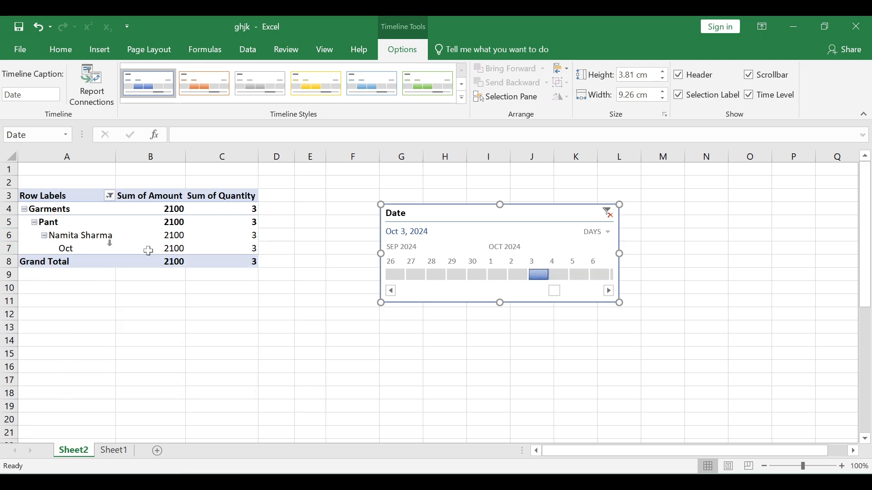
left_click(519, 275)
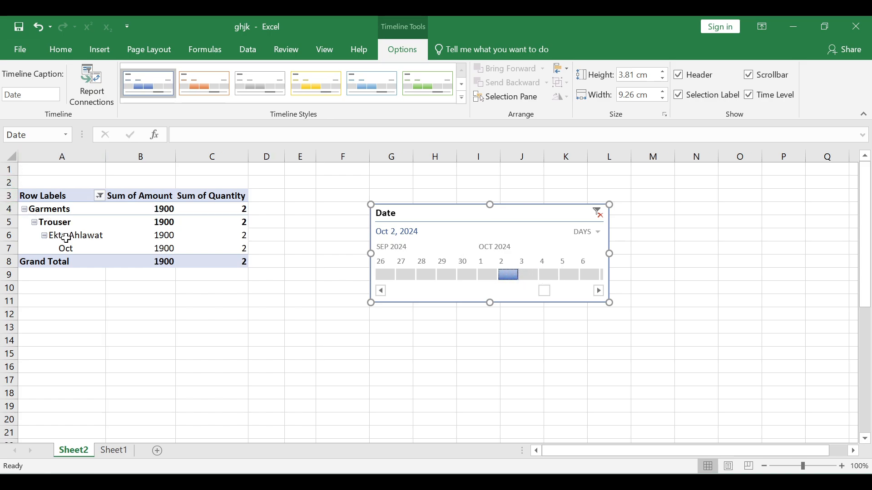
left_click(488, 275)
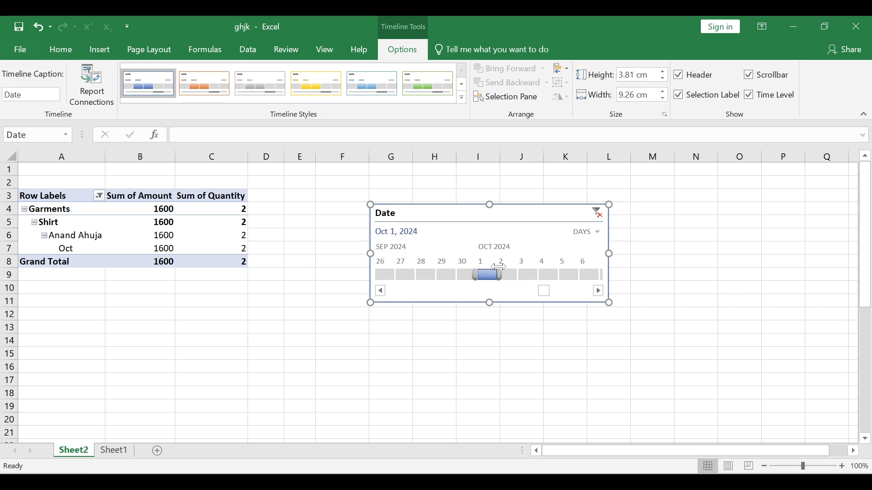
left_click(467, 273)
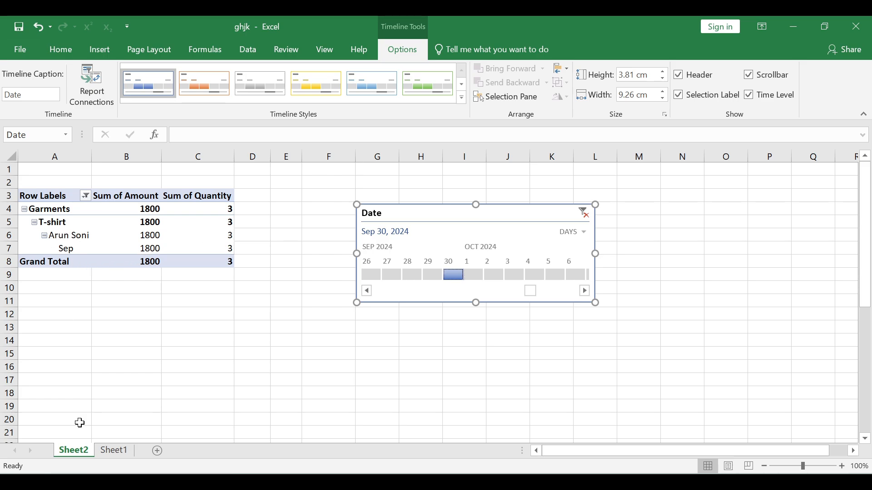
Compare the PivotTable's customer and amount for Sep 30, 2024 with the 30-09-2024 row on Sheet1
left_click(114, 451)
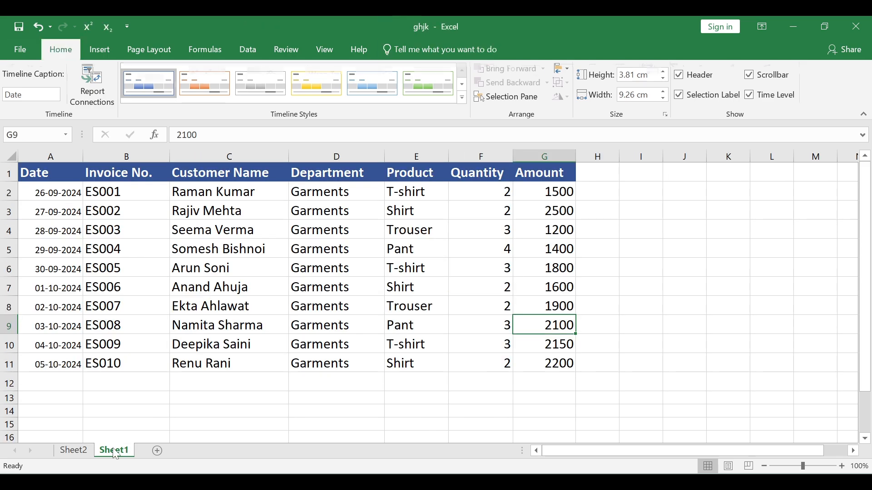
left_click(43, 269)
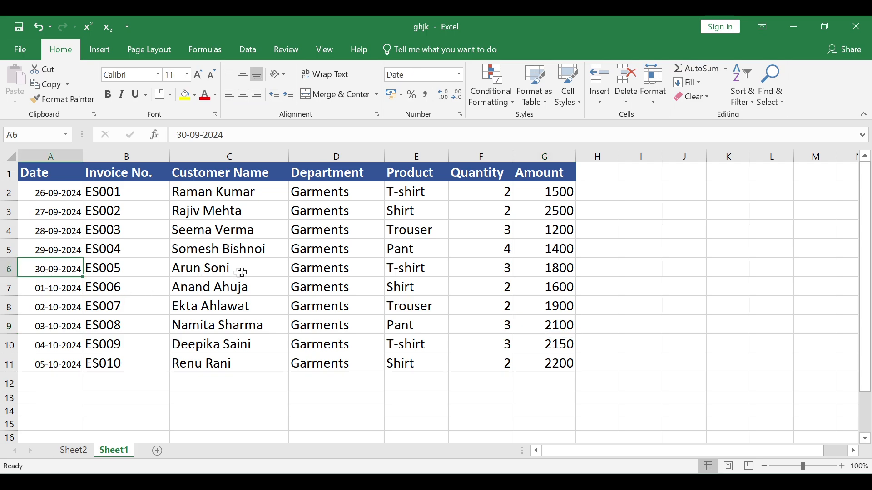
left_click(211, 268)
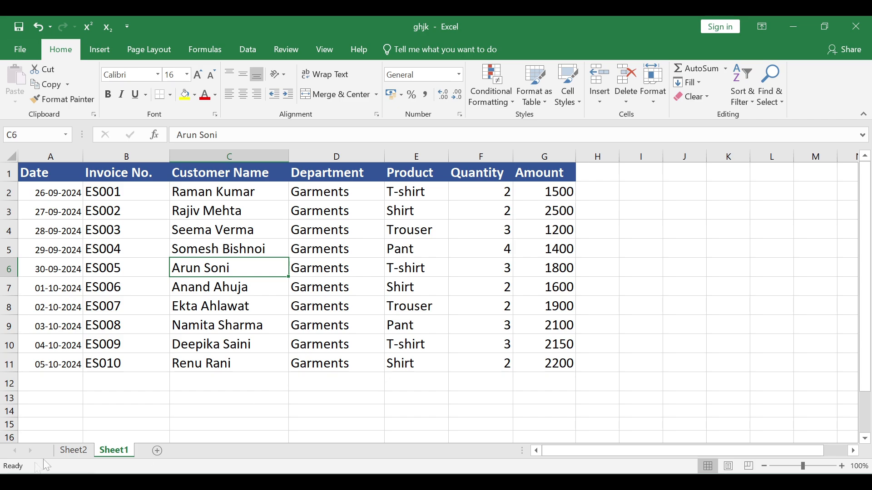
left_click(72, 451)
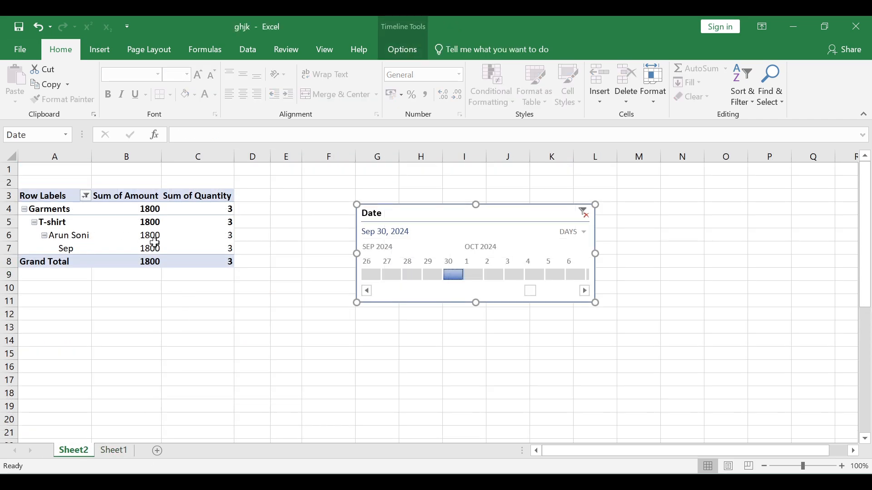
left_click(154, 244)
left_click(62, 236)
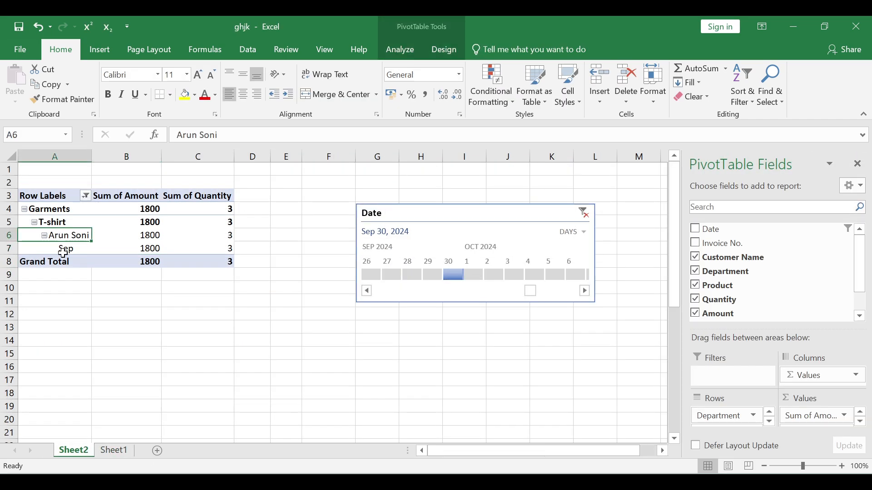
Clear the Date timeline's filter to show all periods, and remove the timeline from the sheet
left_click(64, 253)
left_click(49, 222)
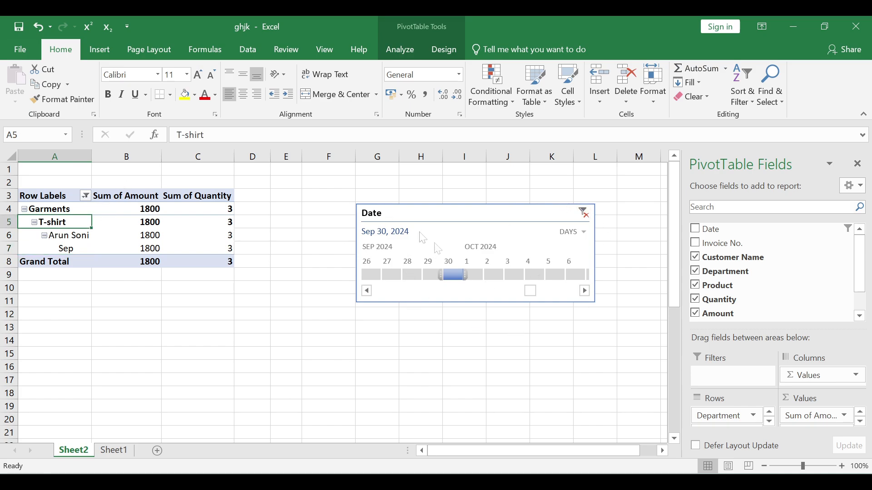
left_click(583, 213)
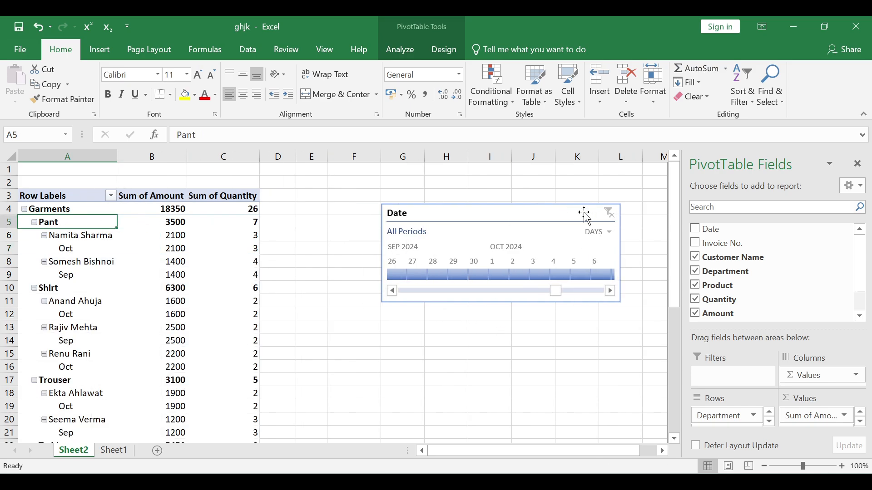
left_click_drag(560, 207, 521, 208)
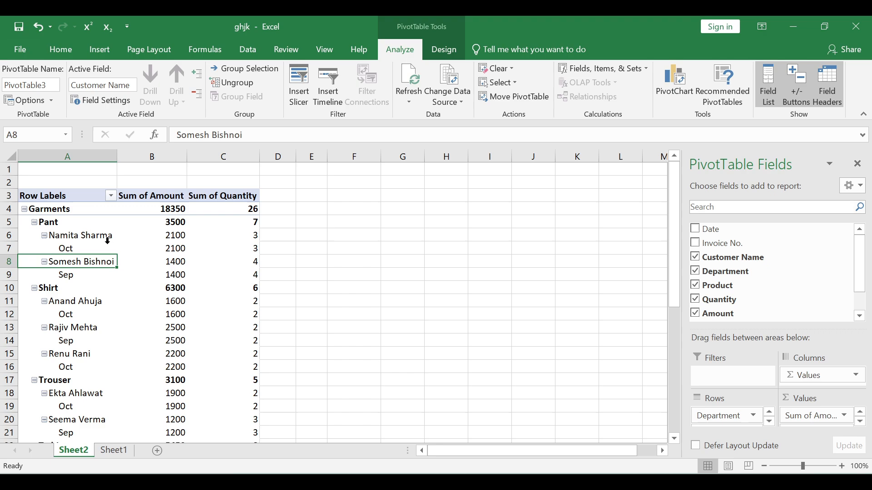
Group the Pant and Shirt items of the PivotTable's Product field together with Group Selection
left_click(107, 241)
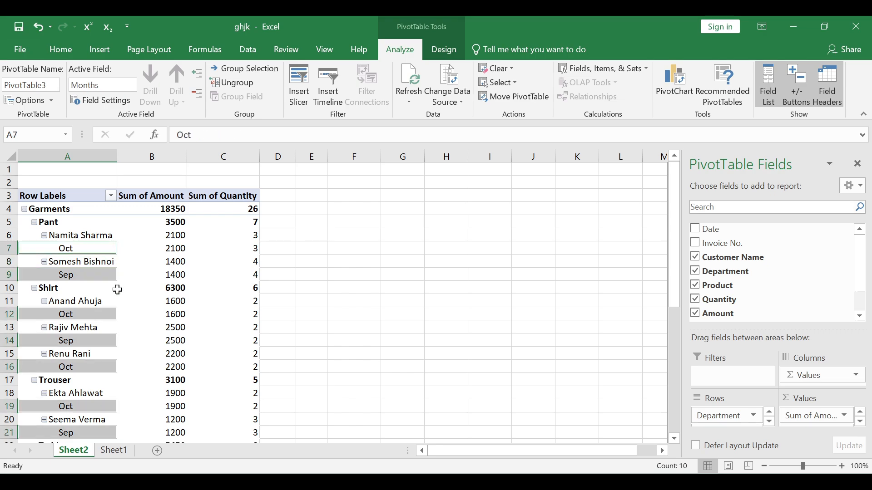
left_click(119, 289)
left_click(136, 251)
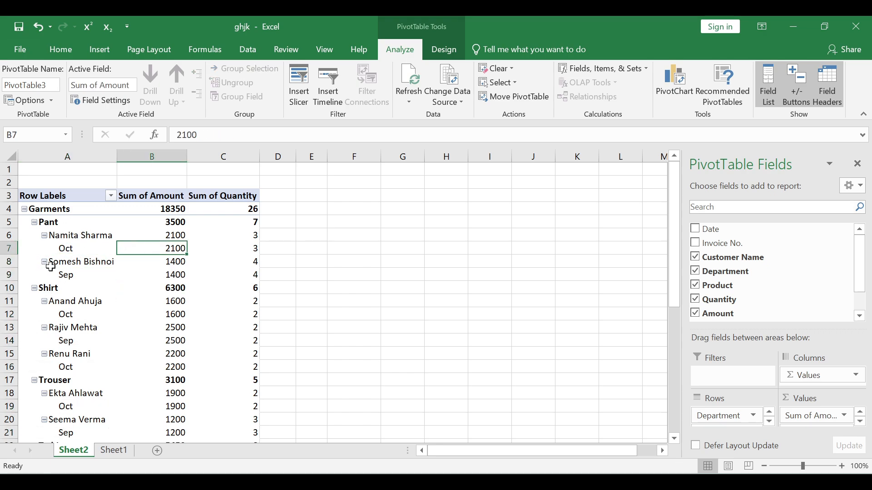
left_click_drag(22, 222, 26, 291)
left_click(78, 229)
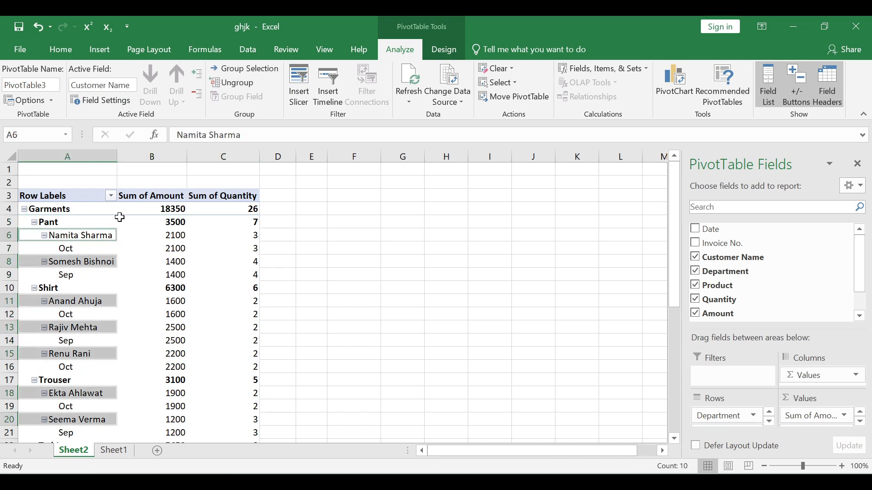
left_click_drag(87, 222, 240, 366)
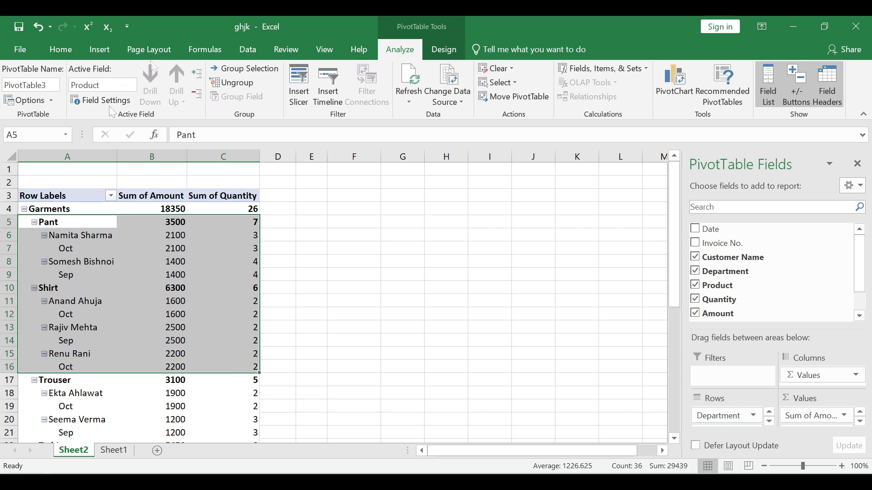
left_click(250, 68)
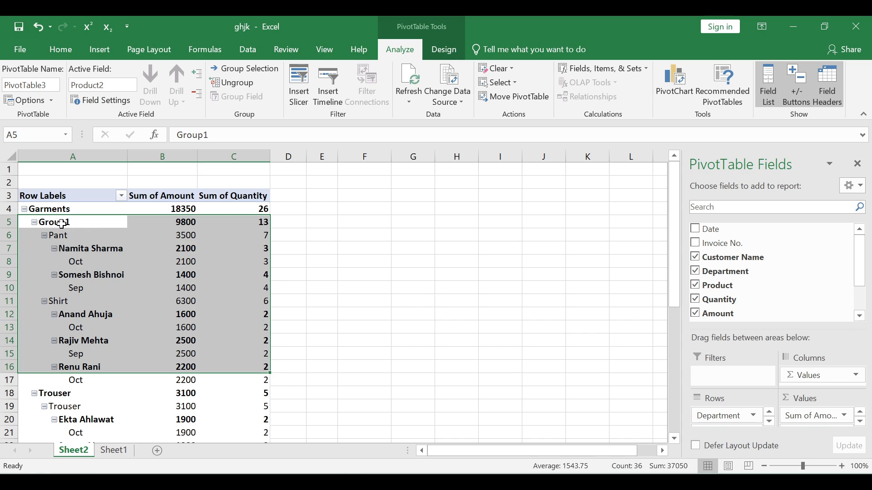
Group the Trouser and T-shirt items as a second product group and collapse both groups
left_click_drag(80, 226, 38, 229)
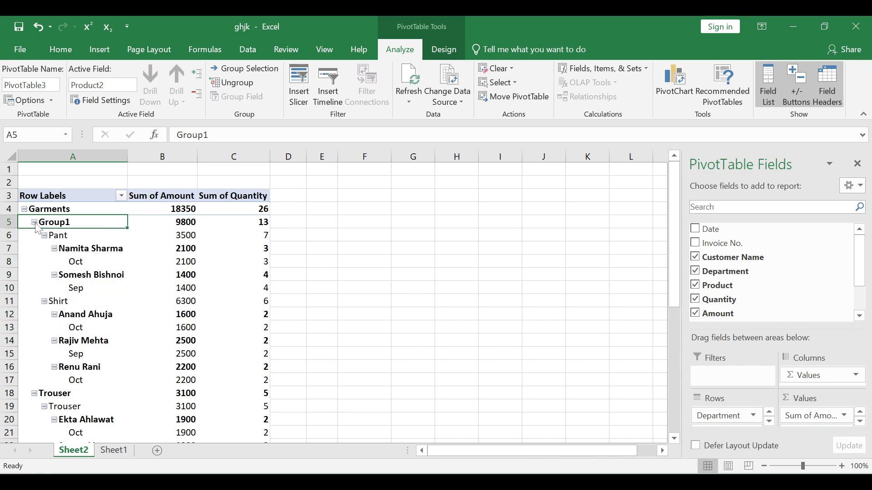
left_click(35, 223)
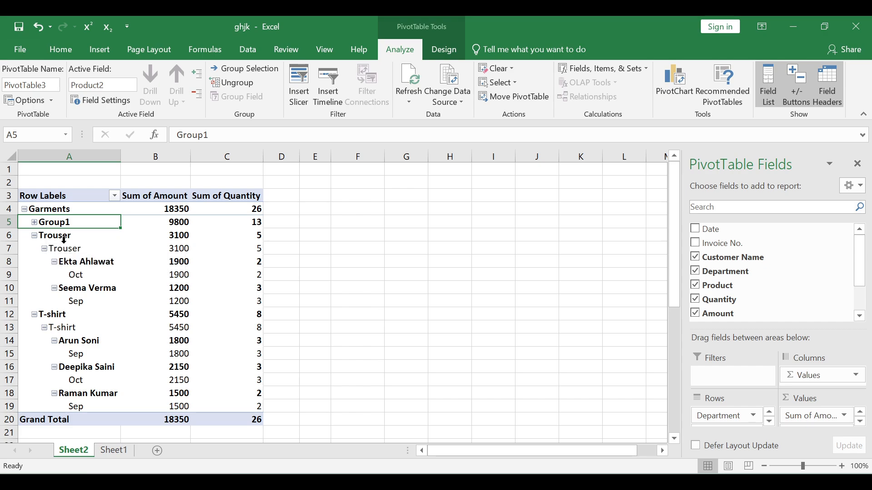
left_click_drag(74, 240, 227, 404)
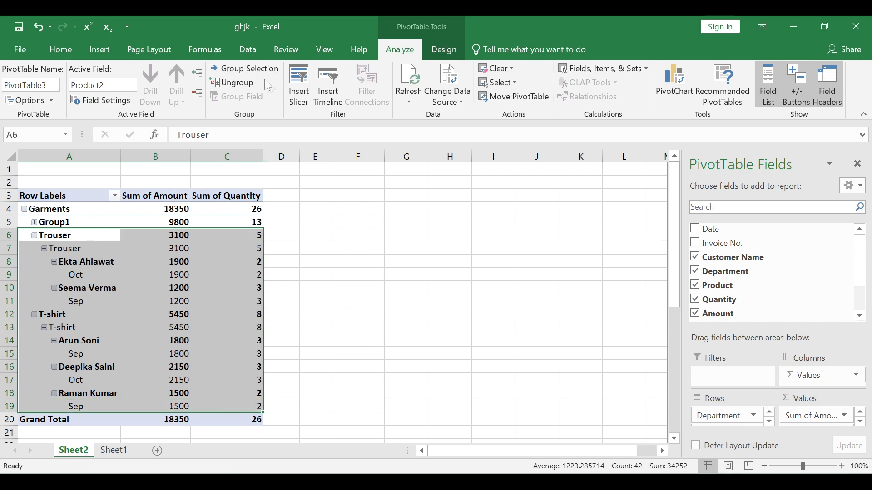
left_click(245, 69)
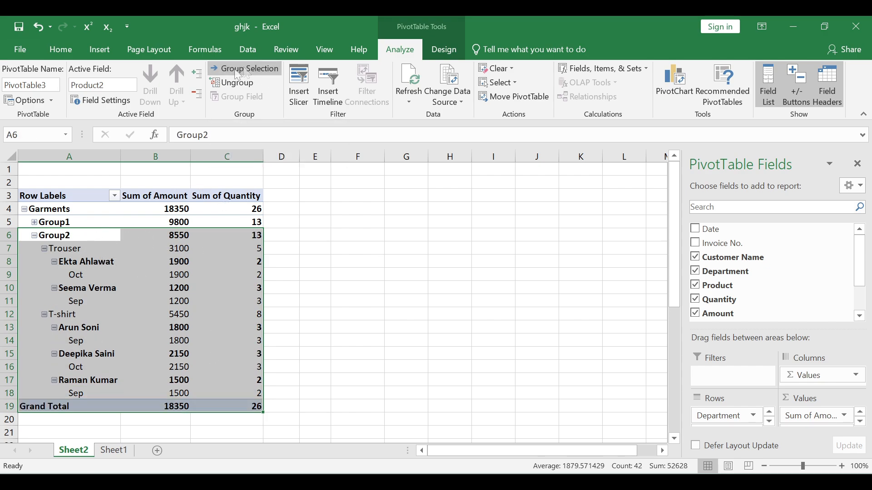
left_click(90, 301)
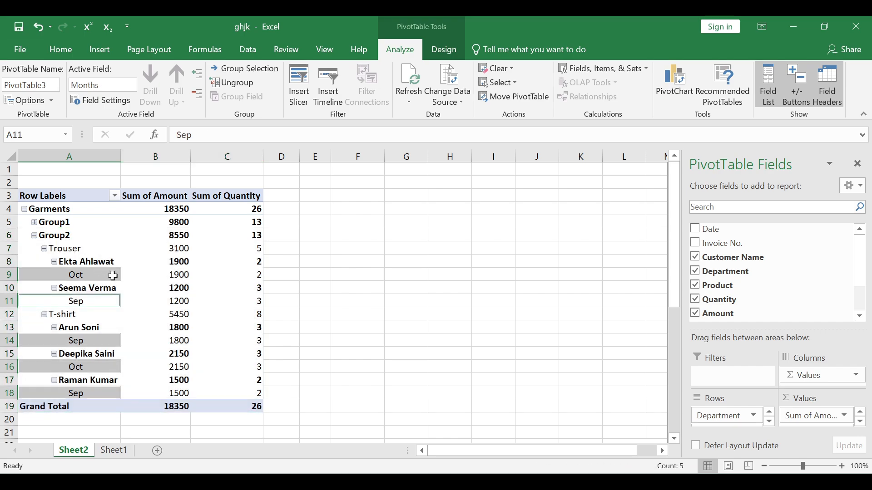
key("Right")
left_click(34, 235)
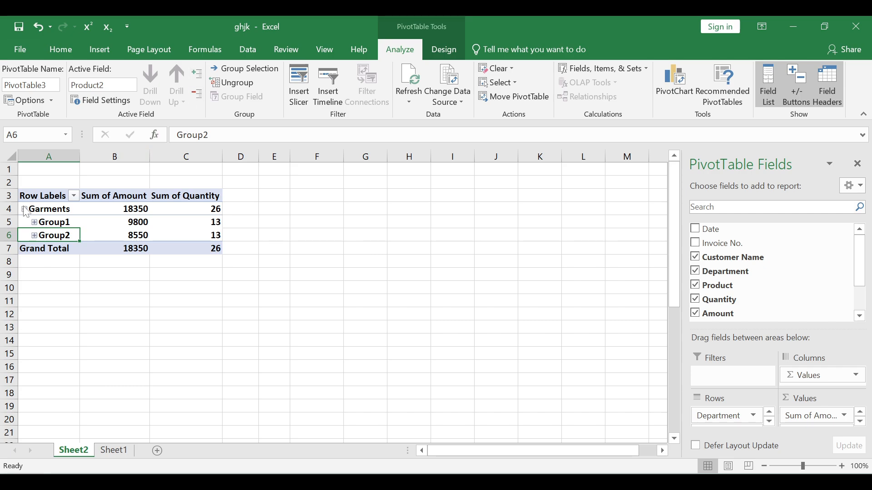
Expand and collapse the entire Product field, and collapse the two product groups again
left_click(202, 80)
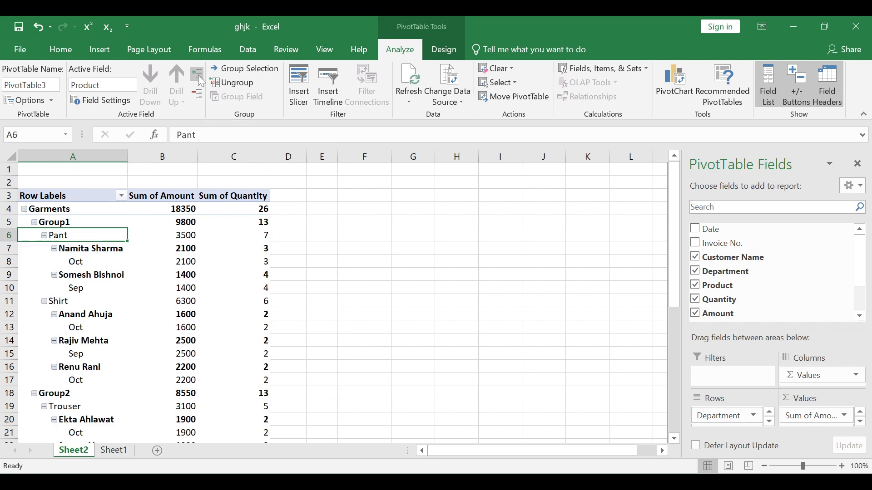
left_click(199, 96)
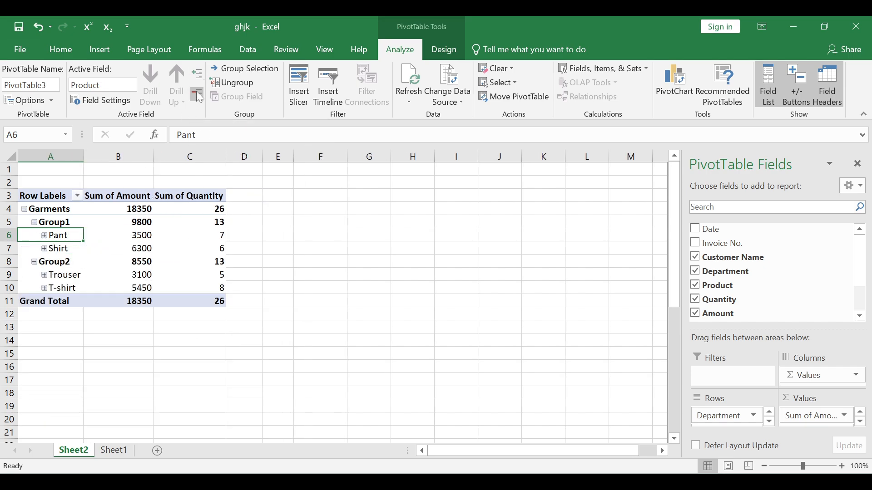
left_click(34, 223)
left_click(34, 236)
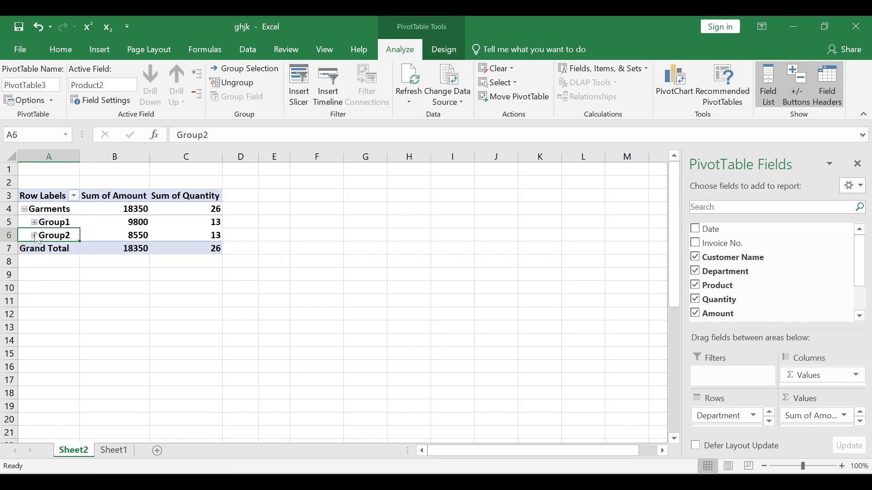
Expand the Pant and Shirt group with both its products to review customers and months, and collapse it again
left_click(34, 223)
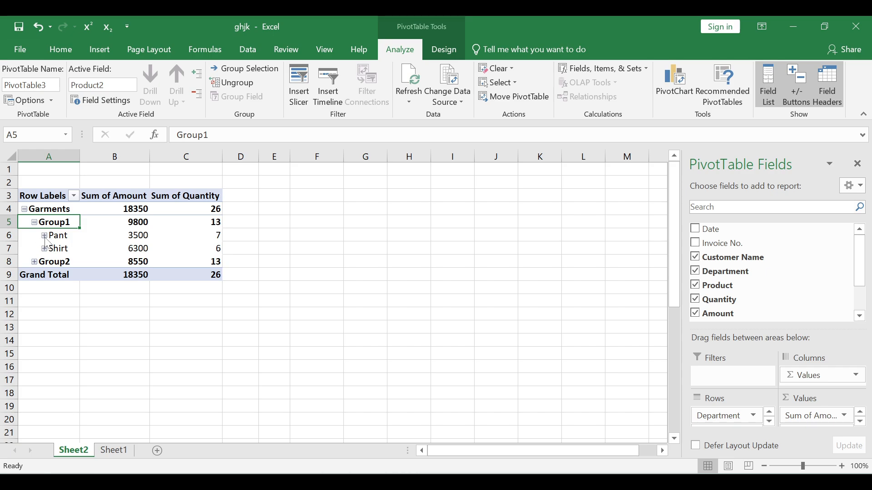
left_click(44, 235)
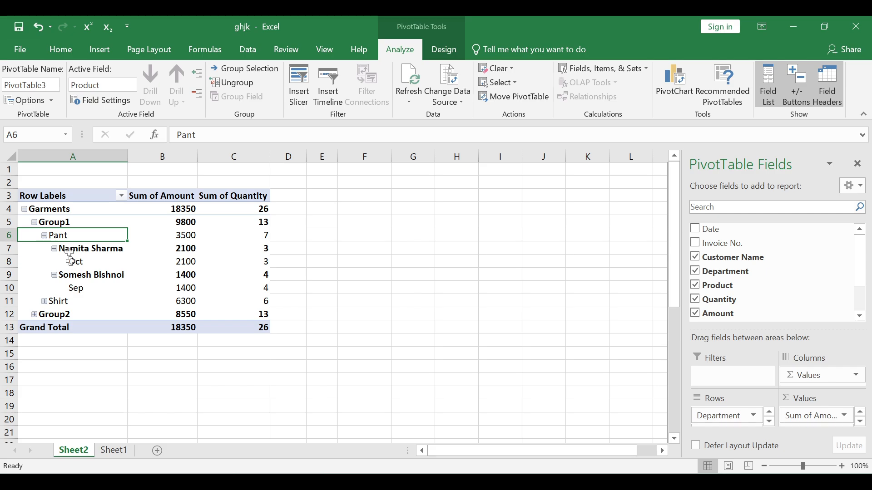
left_click(44, 302)
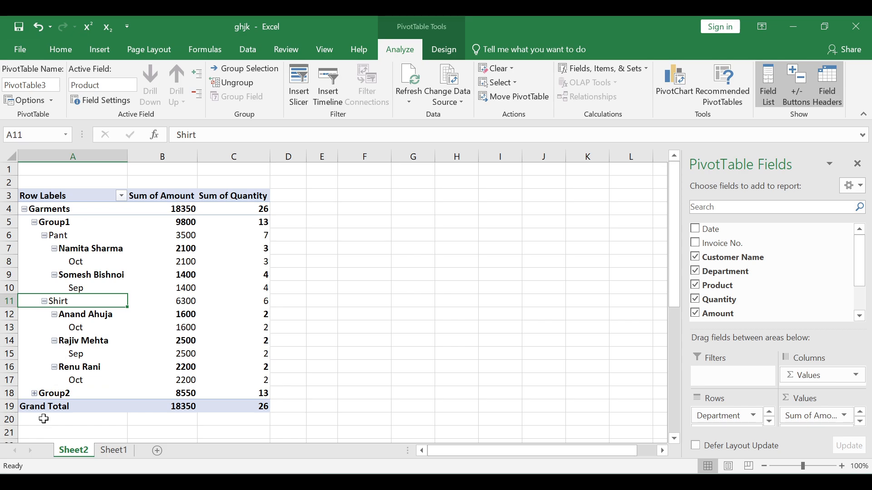
left_click(33, 222)
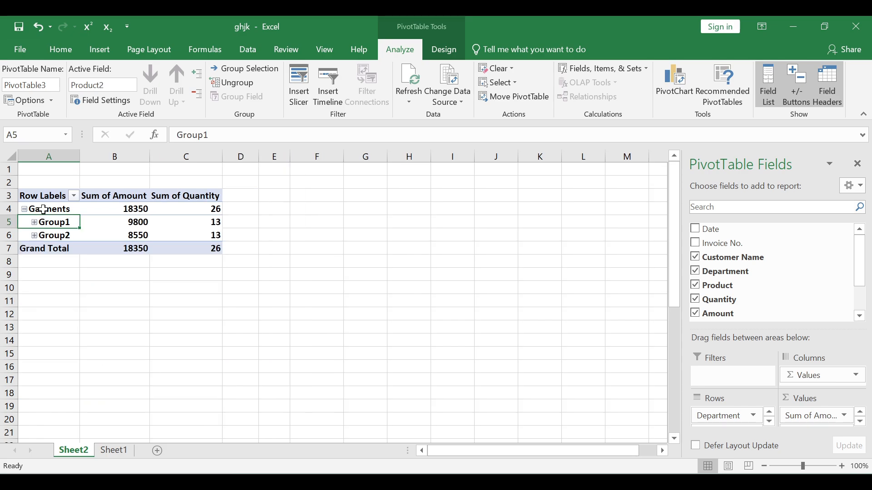
Ungroup both product groups in the PivotTable and expand the Trouser and T-shirt items
left_click_drag(68, 222, 179, 237)
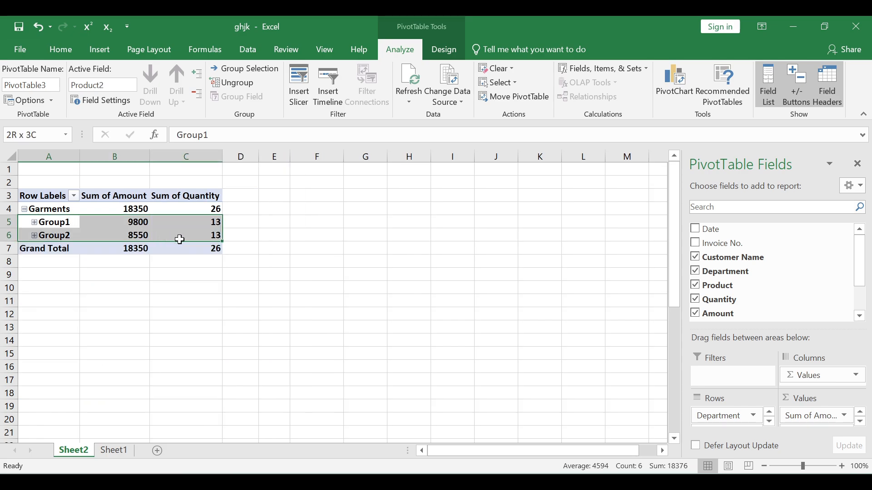
left_click(220, 87)
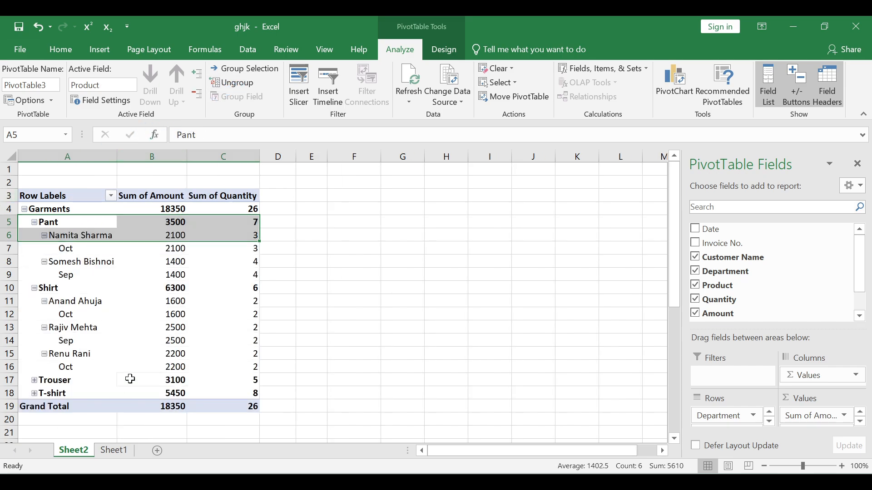
left_click(130, 379)
scroll(96, 347, "down", 3)
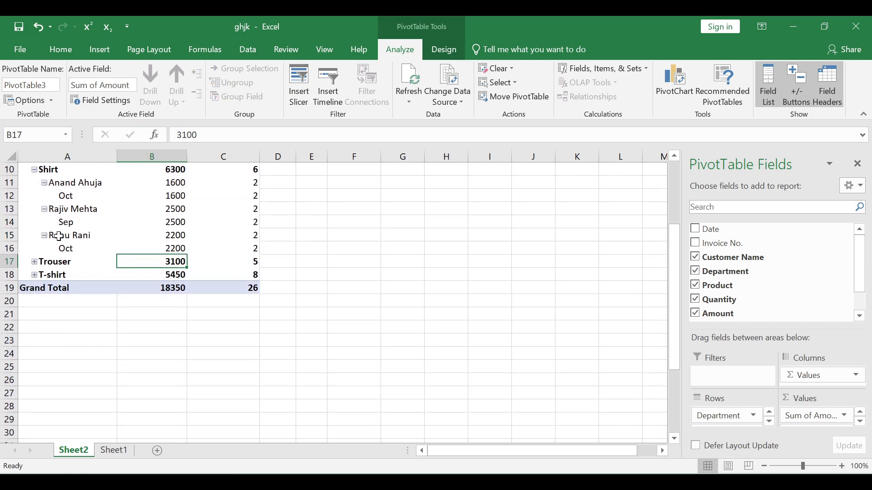
left_click(60, 235)
left_click_drag(51, 260, 55, 274)
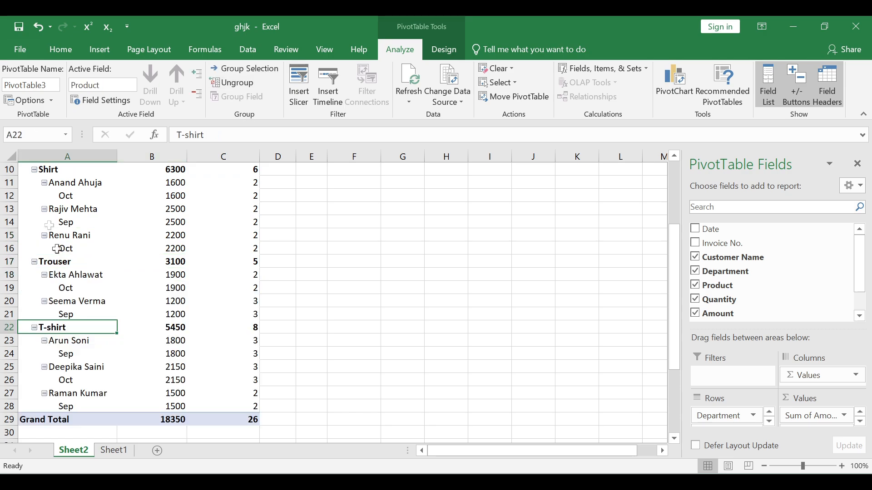
scroll(76, 249, "up", 1)
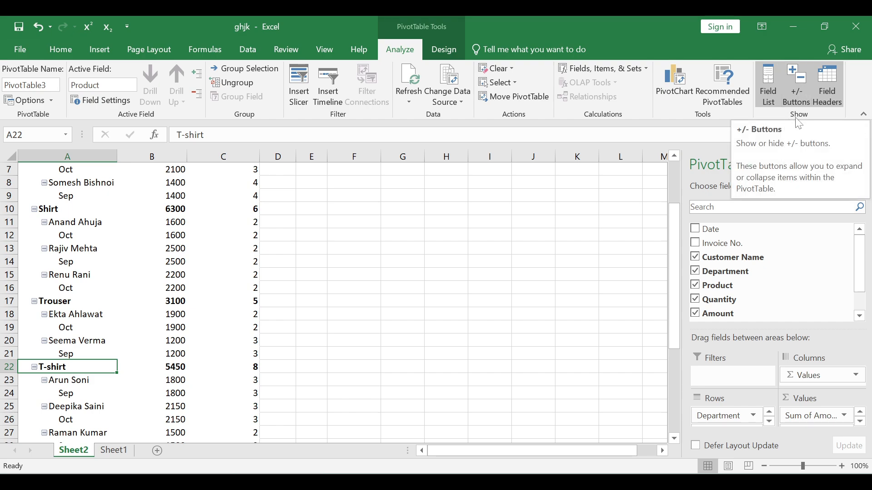
Hide the PivotTable's expand/collapse buttons and look through the row labels down to the Grand Total
left_click(802, 94)
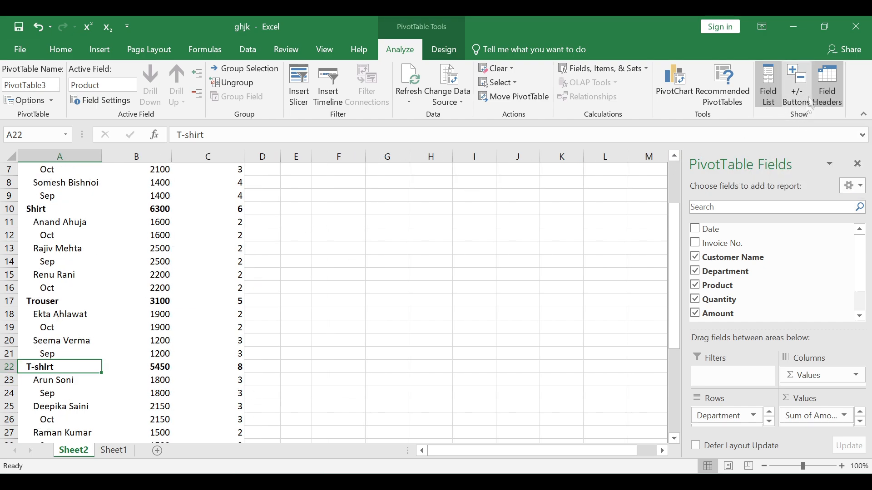
left_click(139, 274)
scroll(95, 265, "up", 2)
scroll(93, 263, "down", 4)
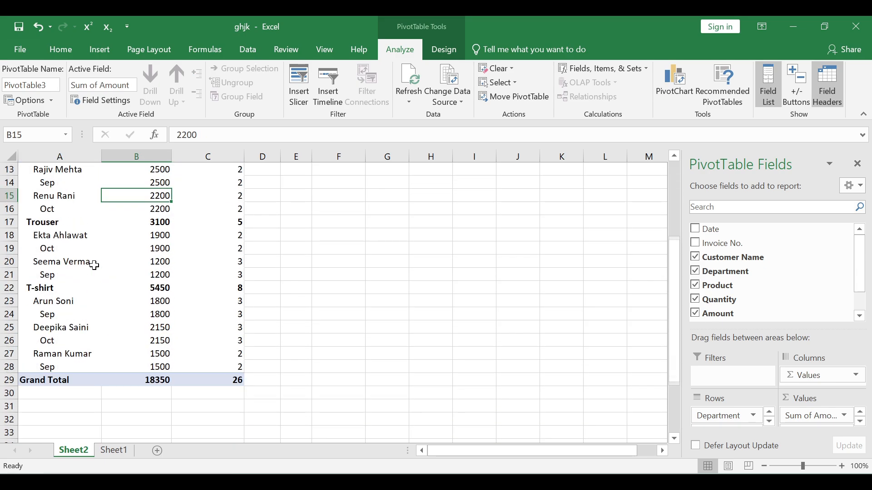
scroll(92, 263, "up", 4)
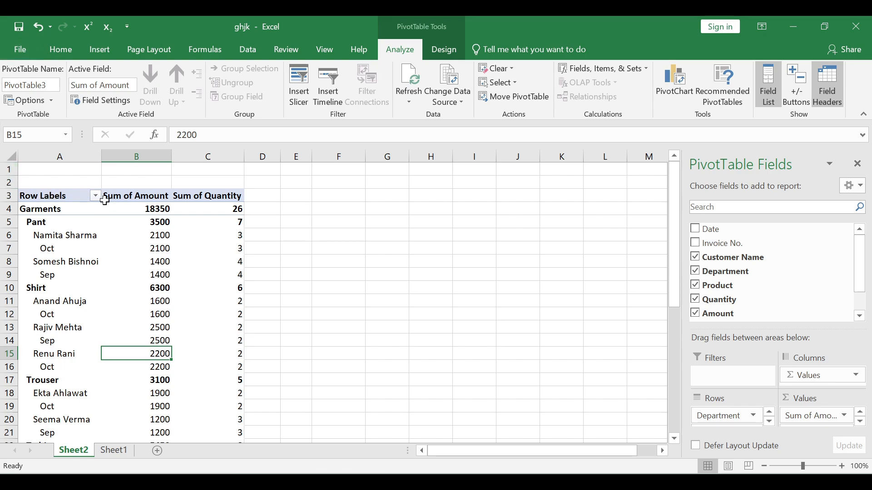
Hide the PivotTable's field headers and show them again
left_click(834, 87)
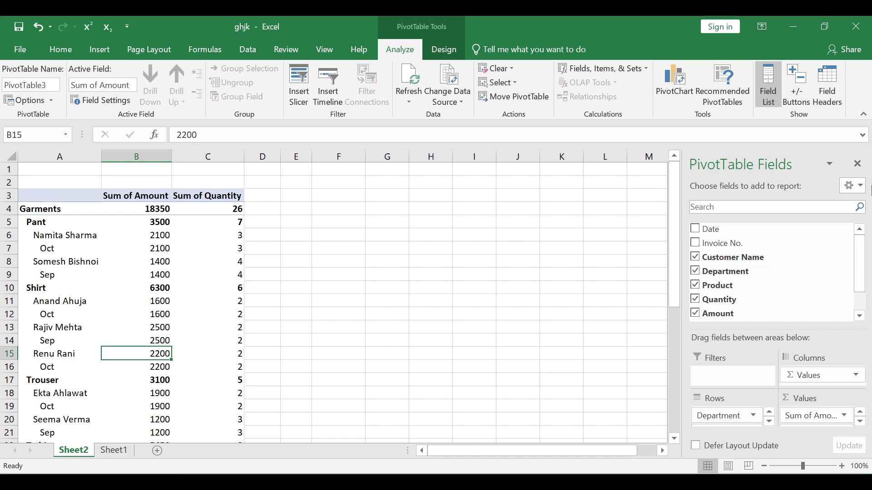
left_click(825, 91)
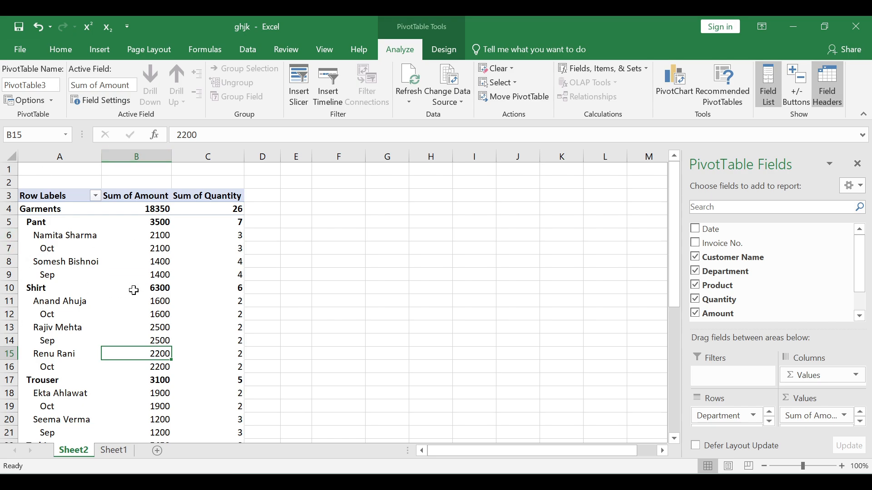
left_click(137, 246)
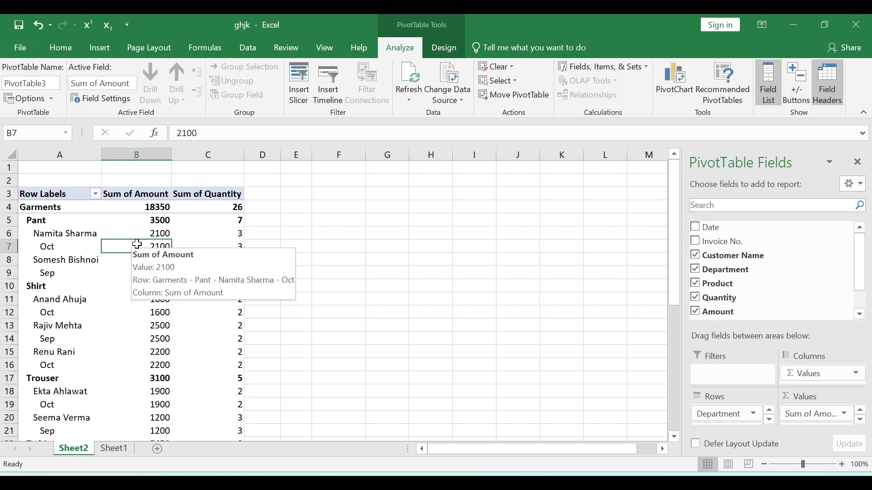
Set the PivotTable's report layout to Compact Form
left_click(444, 48)
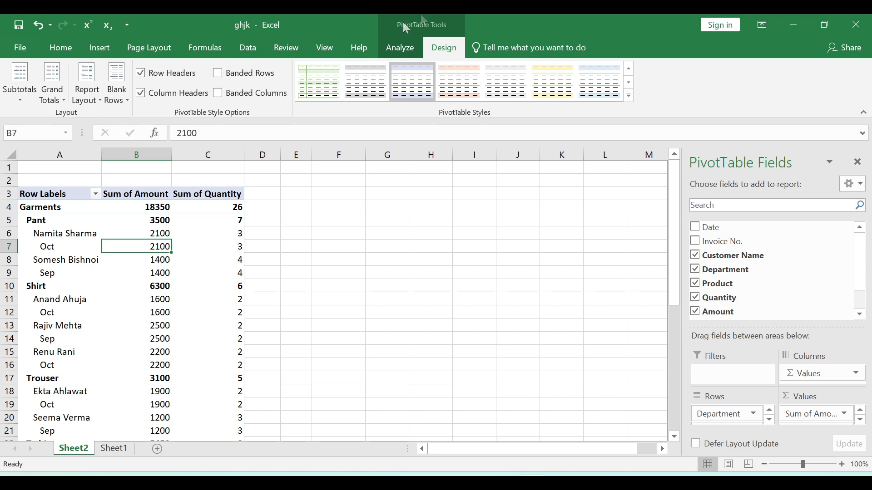
left_click(87, 97)
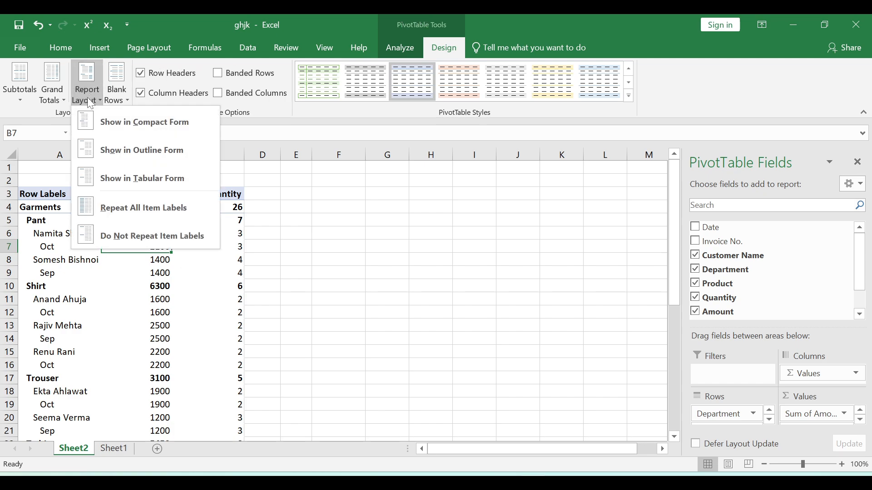
left_click(141, 124)
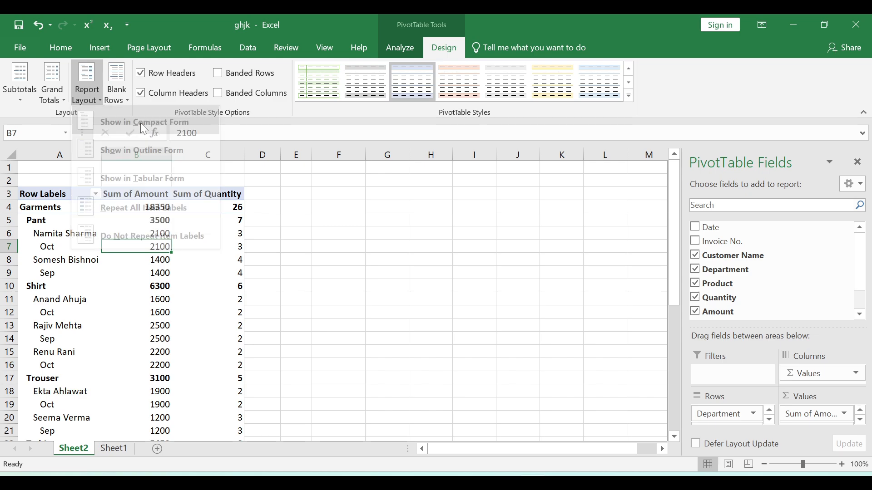
Set the PivotTable's report layout to Outline Form and look through the report down to the Grand Total
left_click(92, 100)
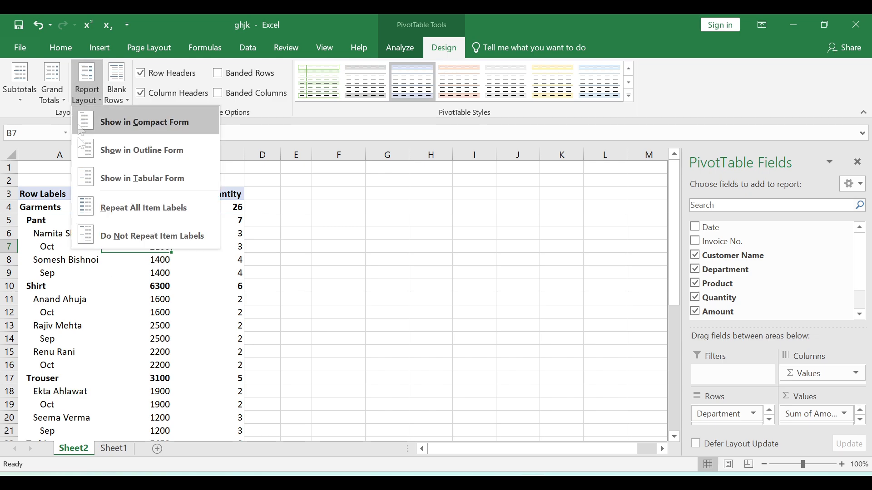
left_click(154, 154)
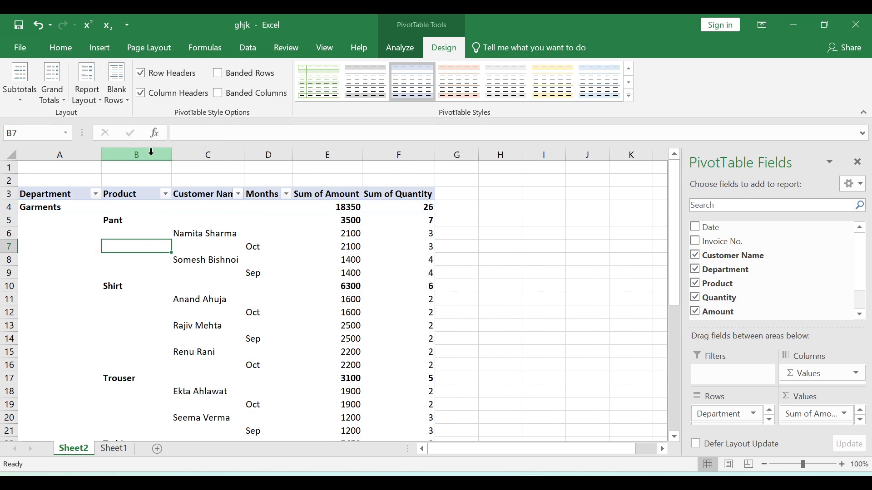
scroll(207, 278, "down", 3)
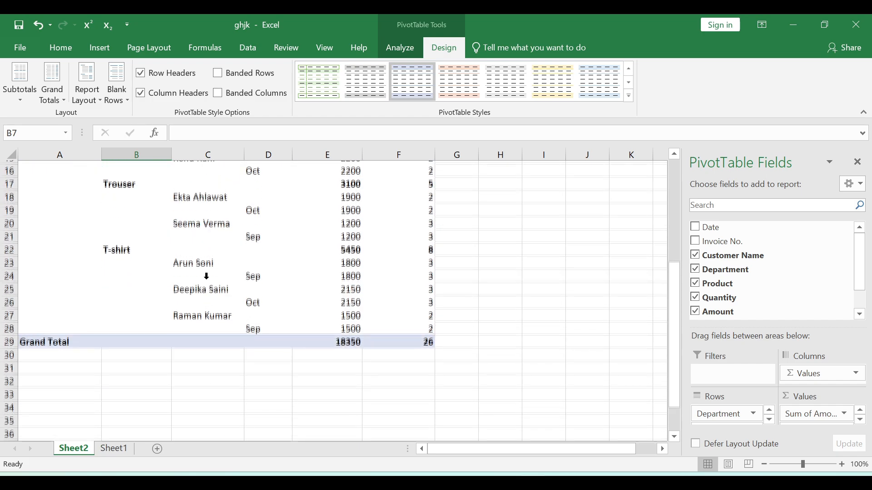
scroll(207, 278, "up", 5)
left_click(207, 286)
Set the PivotTable's report layout to Tabular Form and examine the first customer rows with their totals
left_click(86, 91)
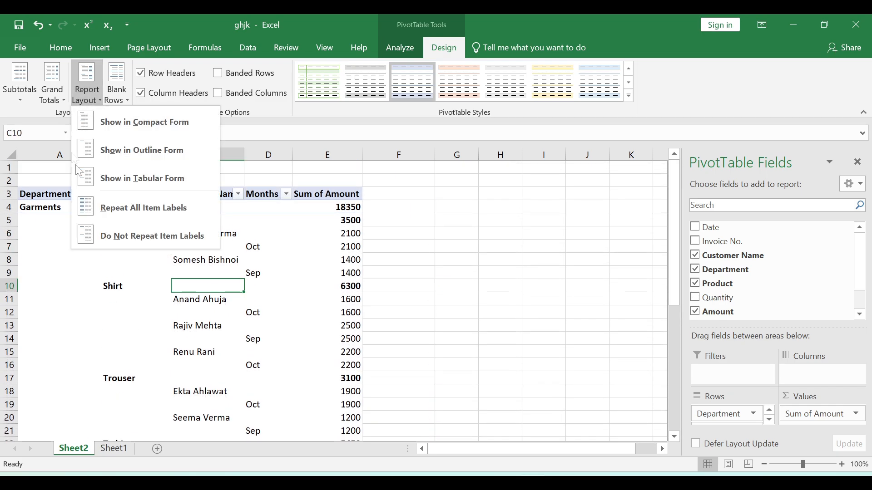
left_click(136, 179)
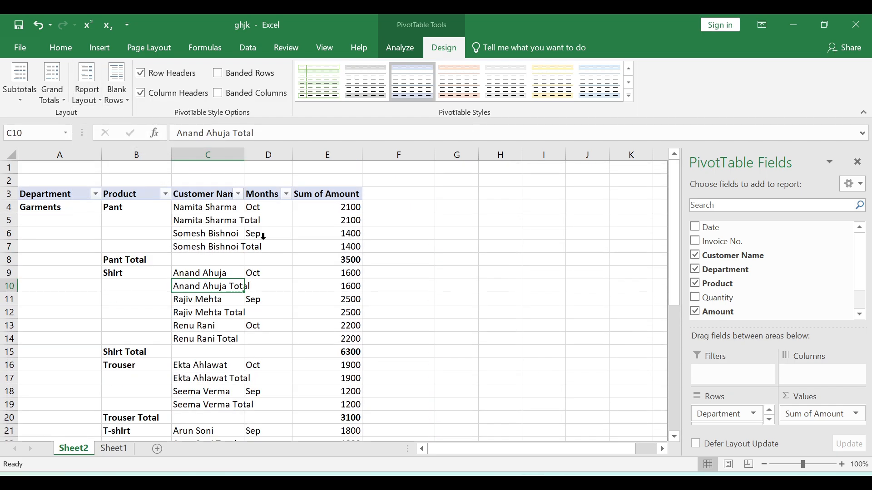
left_click(264, 239)
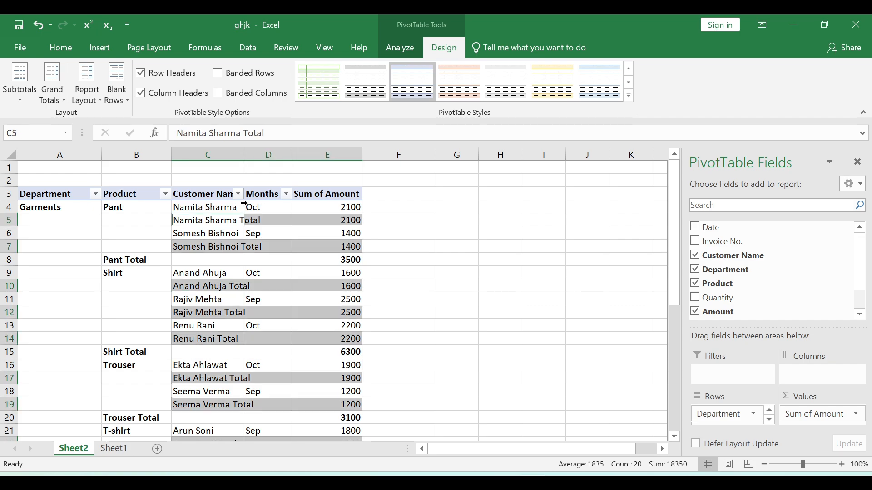
left_click(209, 206)
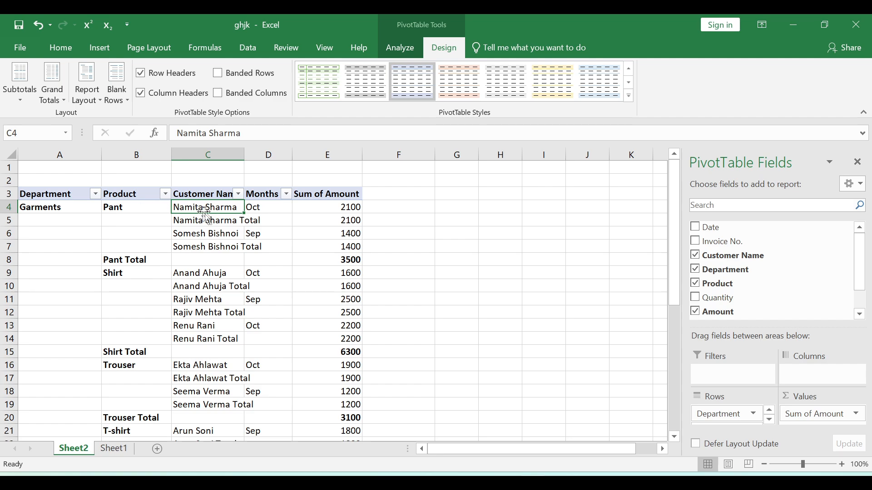
left_click_drag(205, 213, 313, 217)
left_click(353, 220)
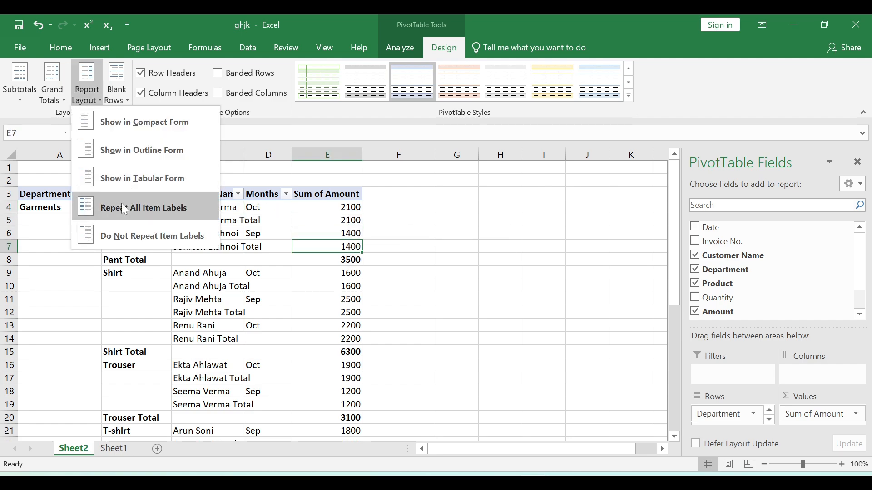
Repeat all item labels in the tabular PivotTable and check the repeated Pant labels in the Product column
left_click(168, 209)
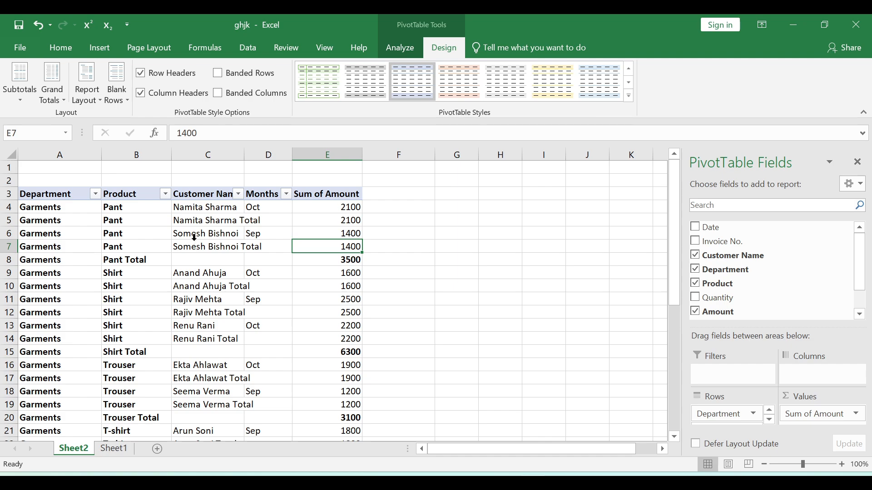
left_click_drag(138, 212, 125, 260)
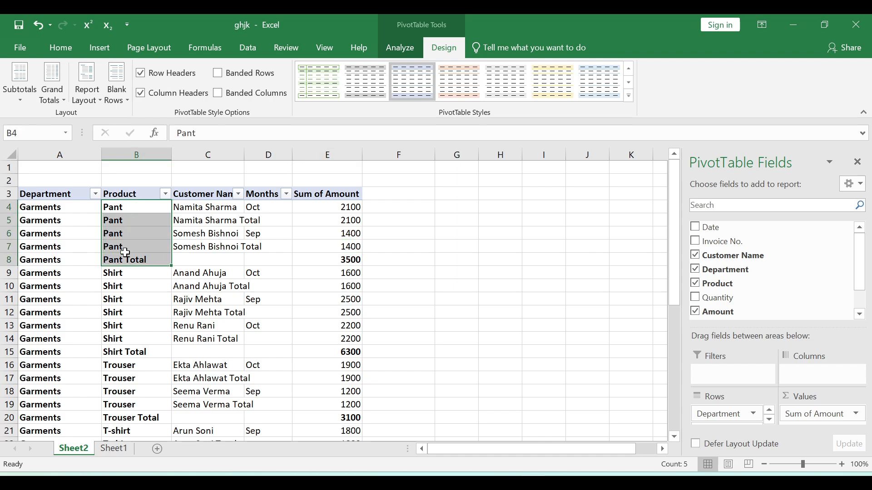
left_click(221, 236)
left_click(87, 93)
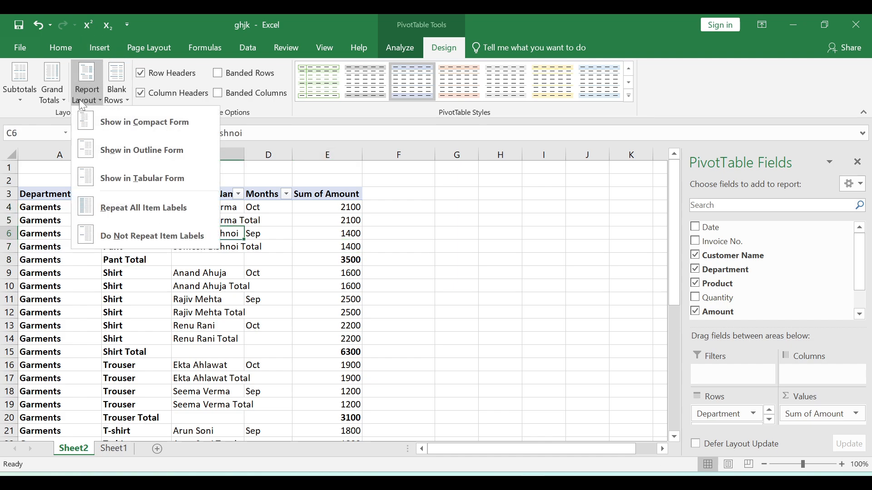
left_click(140, 215)
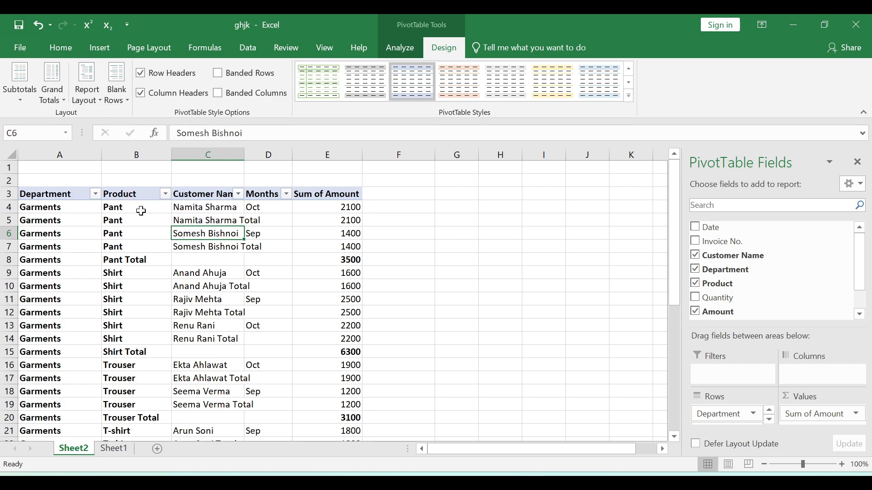
Set the PivotTable to not repeat item labels
left_click(95, 102)
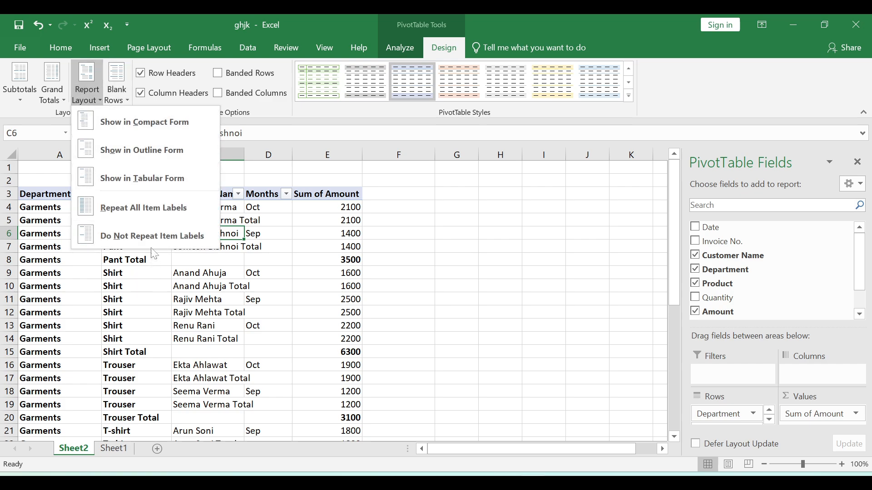
left_click(153, 235)
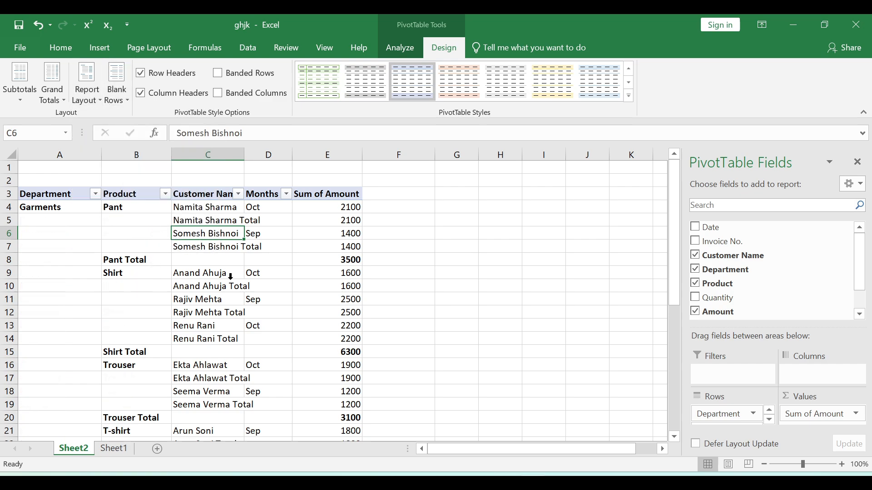
left_click(231, 278)
left_click(260, 234)
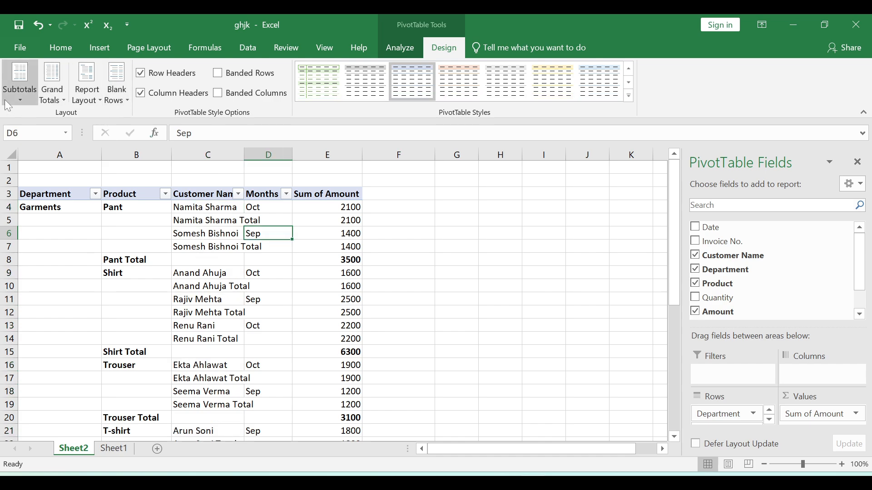
Hide all subtotals in the PivotTable
left_click(10, 101)
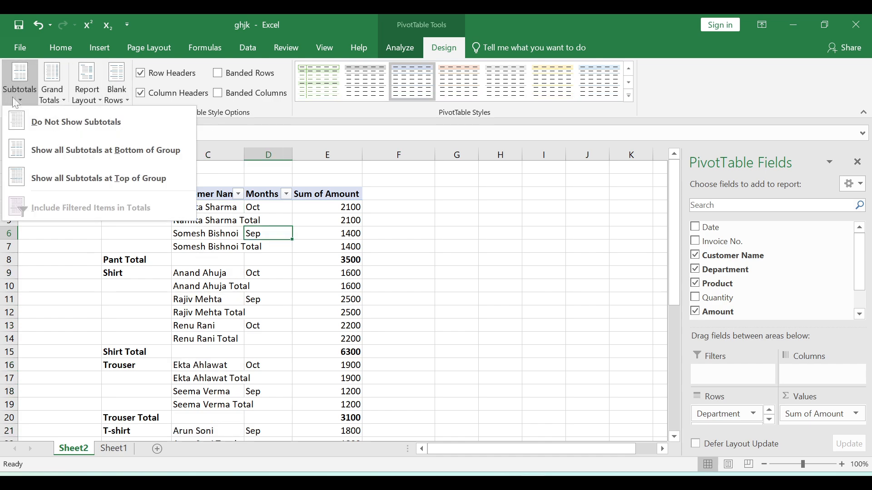
left_click(83, 121)
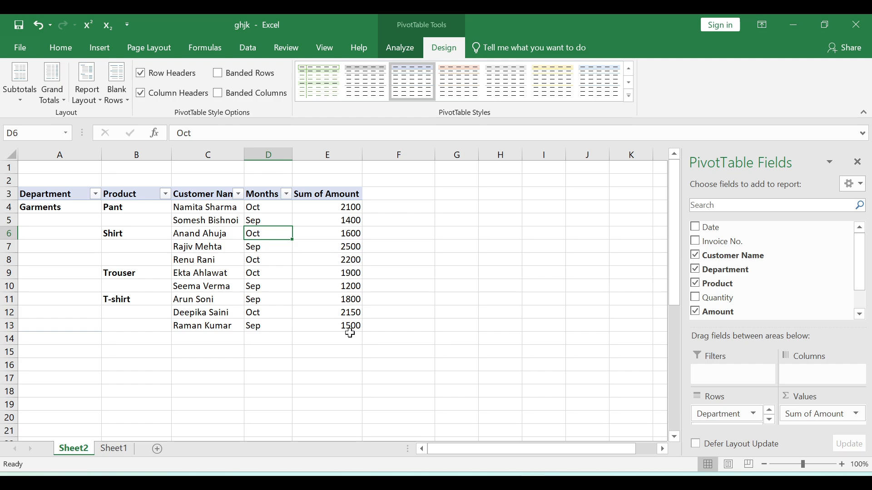
mouse_move(350, 332)
Show all subtotals at the bottom of each group and check the product total rows
left_click(20, 96)
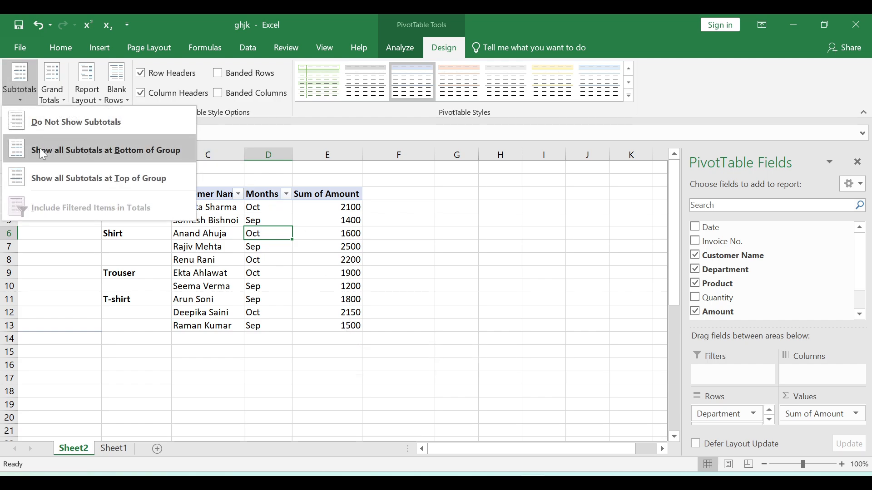
left_click(153, 153)
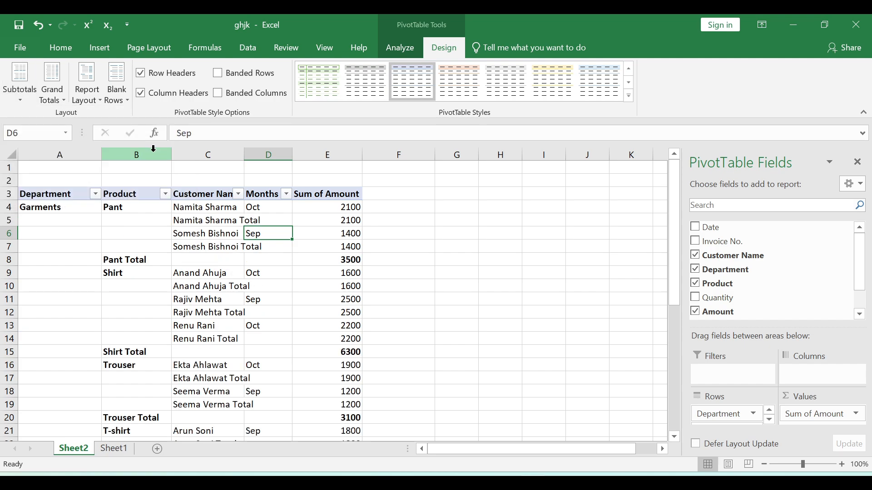
left_click(207, 247)
left_click(348, 259)
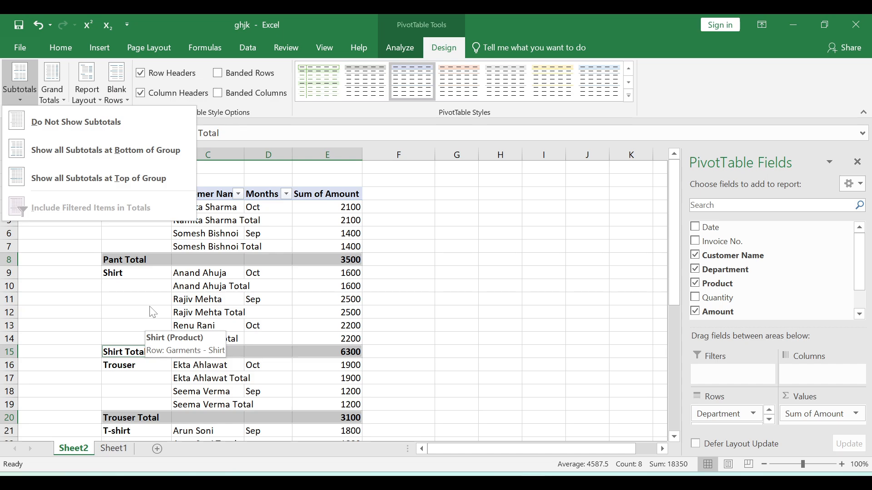
Try to show all subtotals at the top of each group and review the report down to the Garments Total
scroll(144, 391, "down", 2)
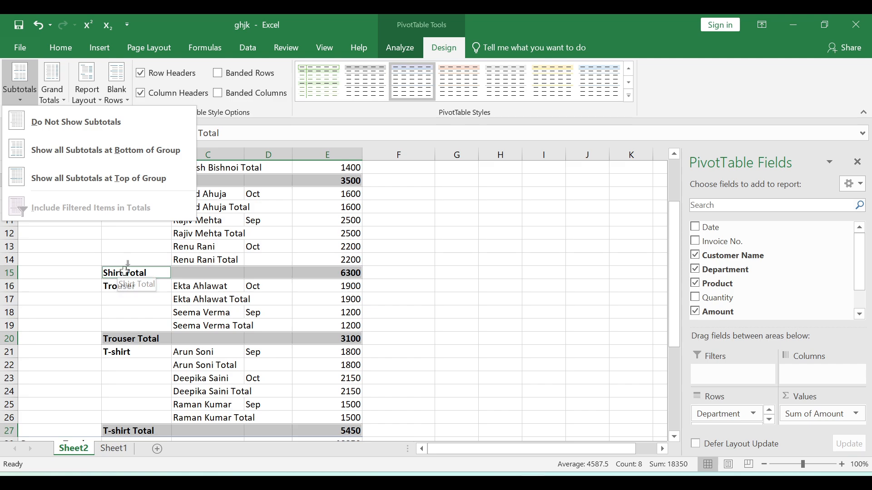
left_click(85, 179)
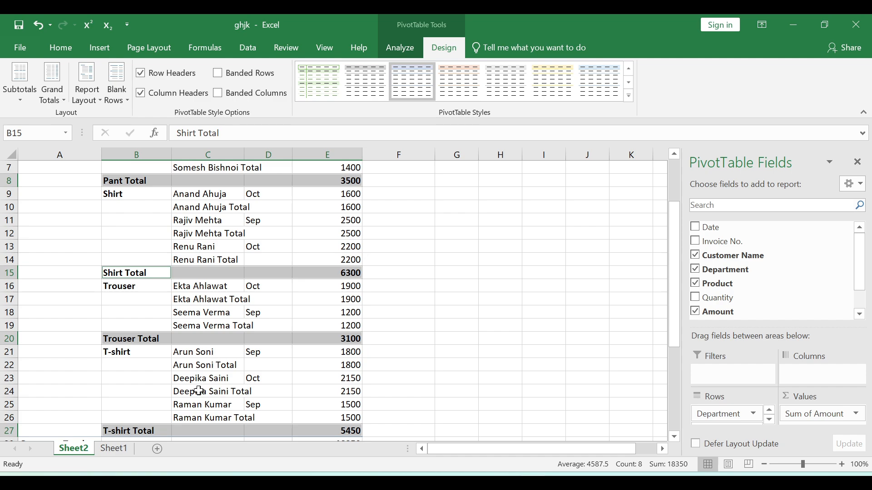
scroll(129, 367, "down", 2)
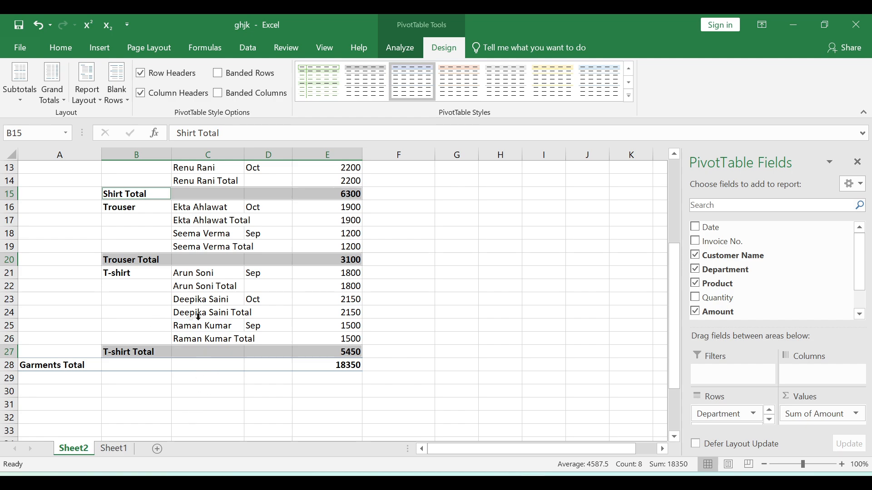
left_click(57, 366)
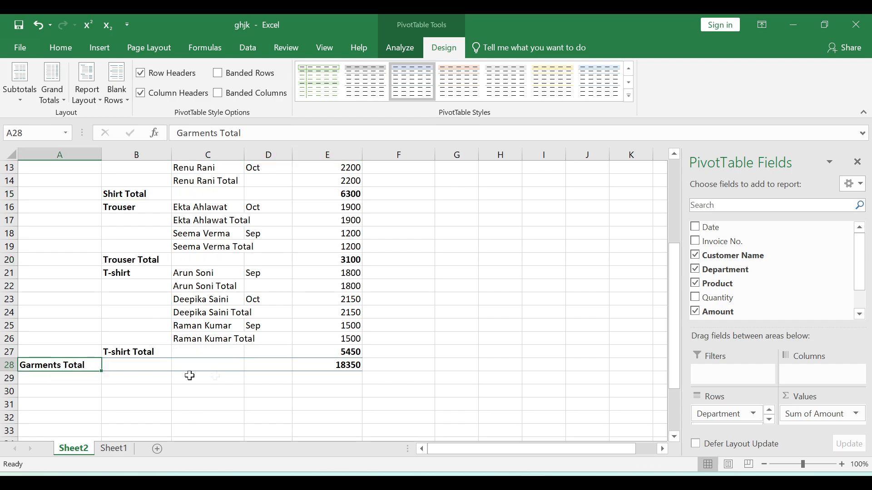
left_click(331, 361)
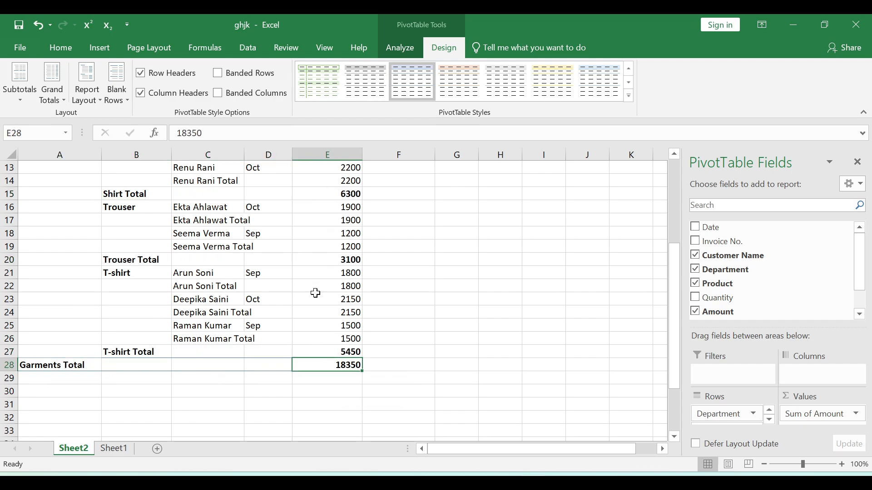
Set the PivotTable to not show subtotals
left_click(52, 86)
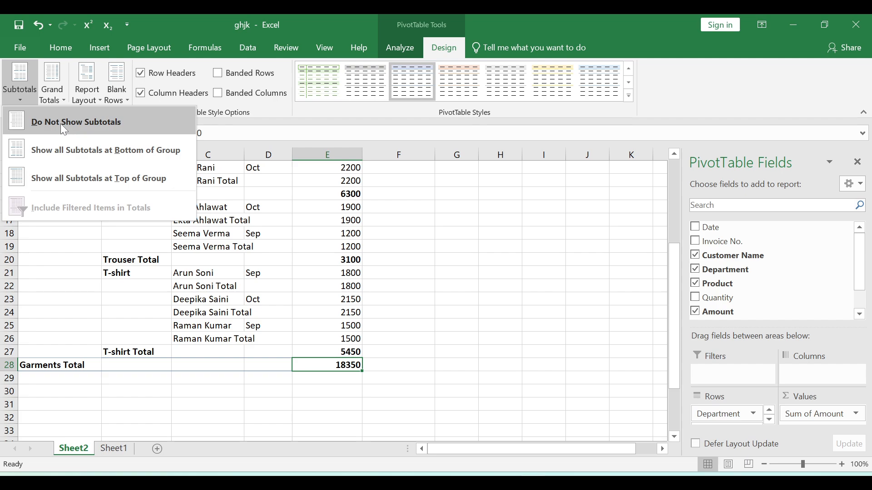
left_click(61, 123)
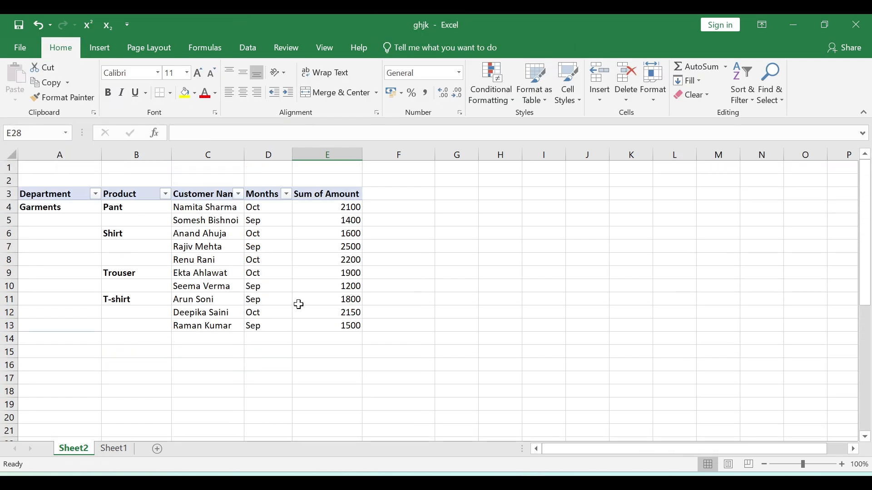
left_click(298, 303)
left_click(308, 338)
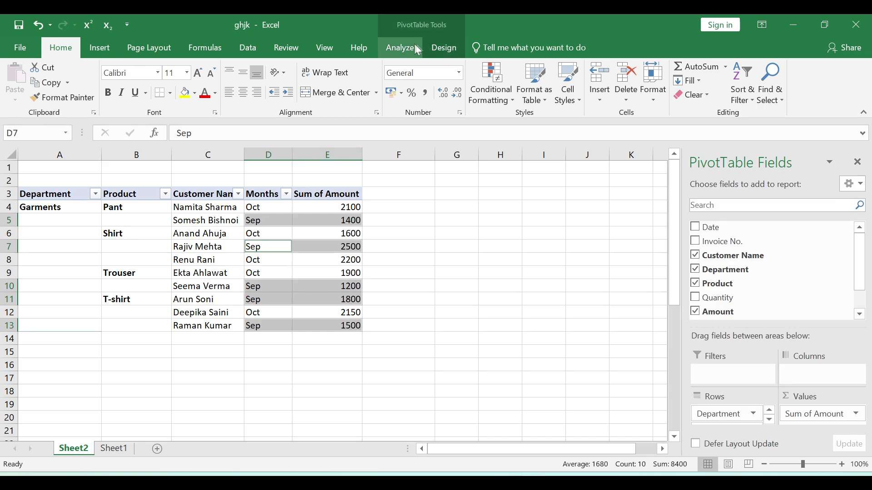
Check the empty rows below the PivotTable and turn grand totals on for rows and columns
left_click(444, 48)
left_click(207, 234)
left_click(230, 326)
left_click_drag(65, 337, 295, 363)
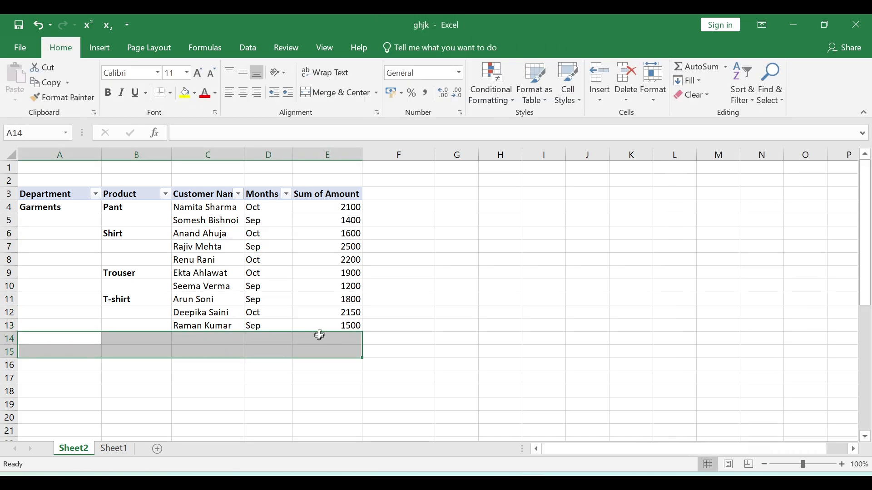
left_click(317, 286)
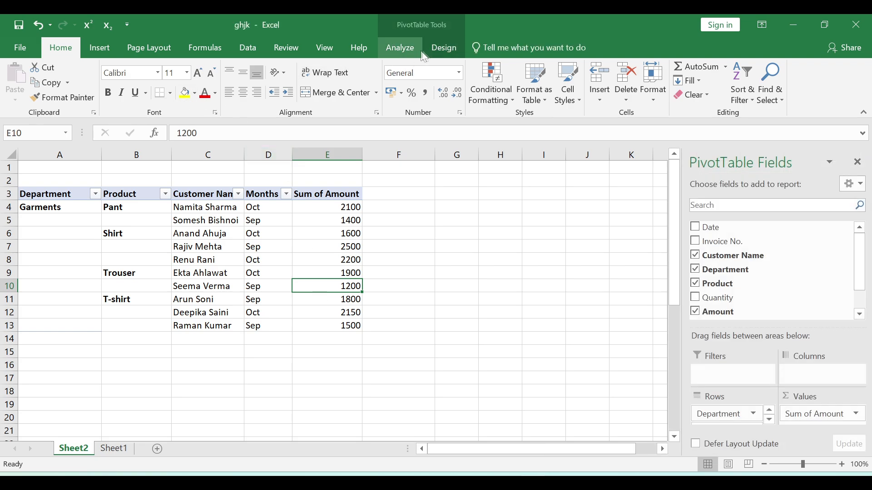
left_click(444, 47)
left_click(58, 99)
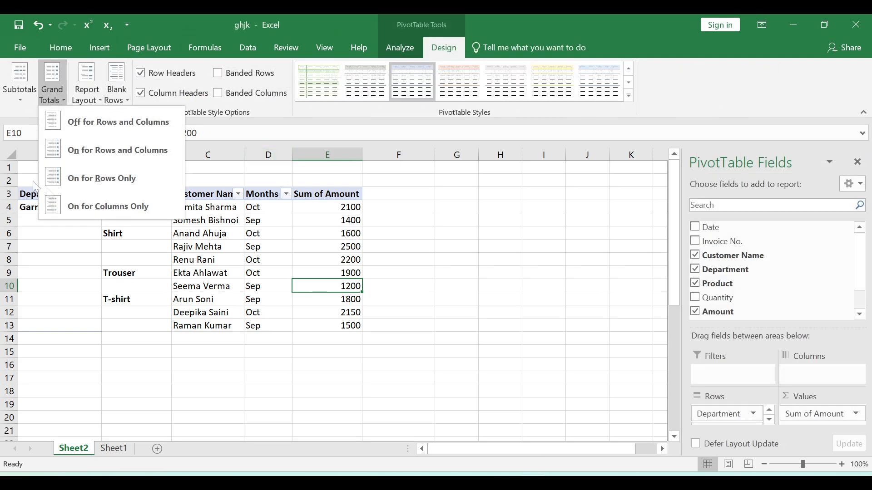
left_click(139, 152)
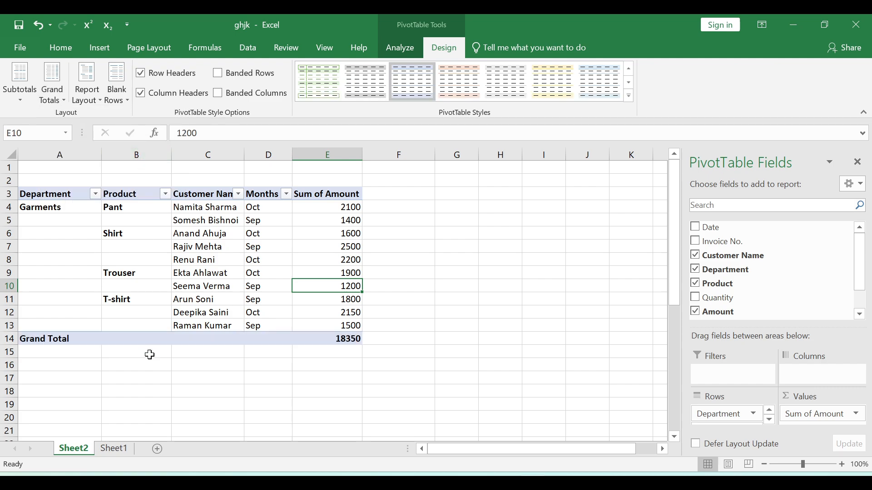
Examine the Grand Total row together with the Sum of Amount values above it
left_click(352, 337)
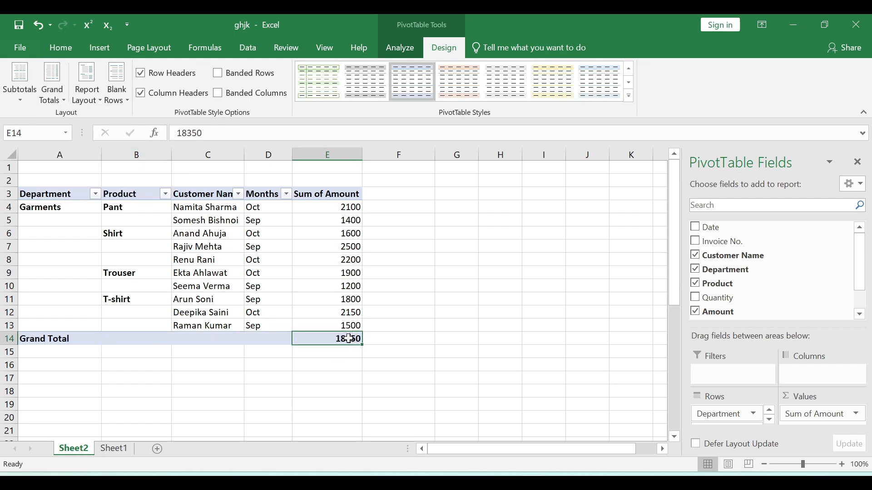
left_click_drag(339, 207, 343, 338)
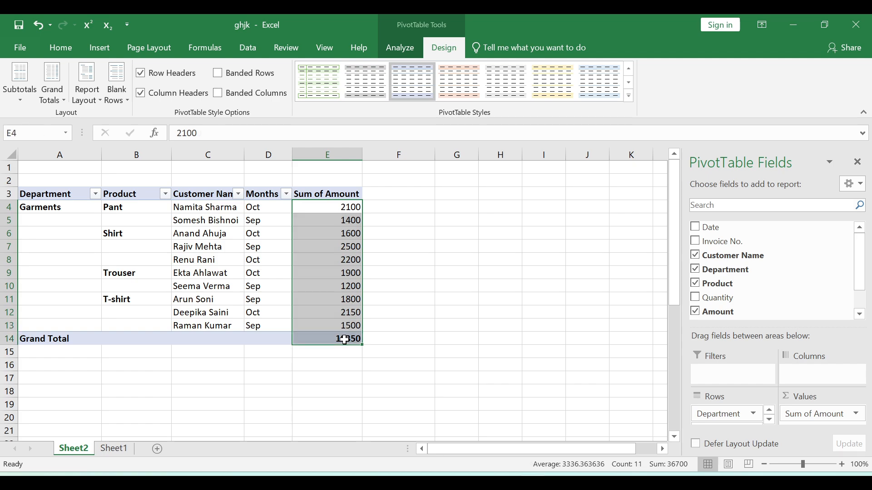
left_click(324, 272)
left_click(186, 215)
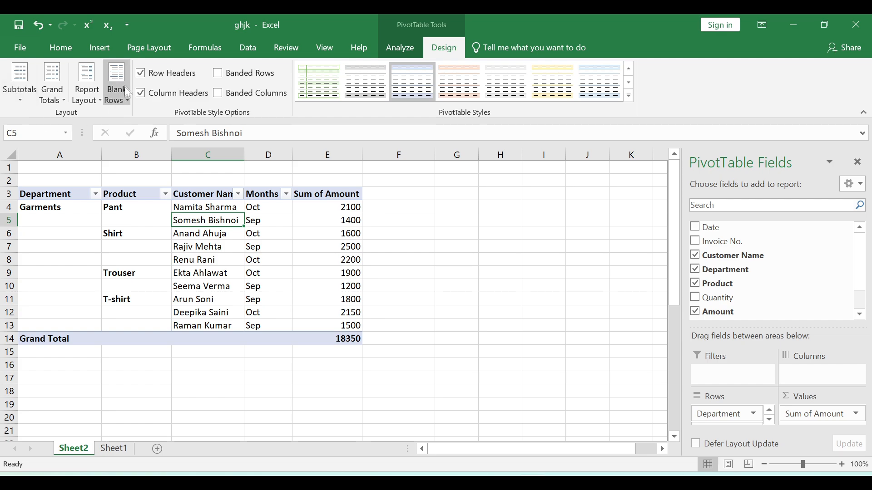
Insert a blank line after each item in the PivotTable and check the empty rows between customers
left_click(119, 97)
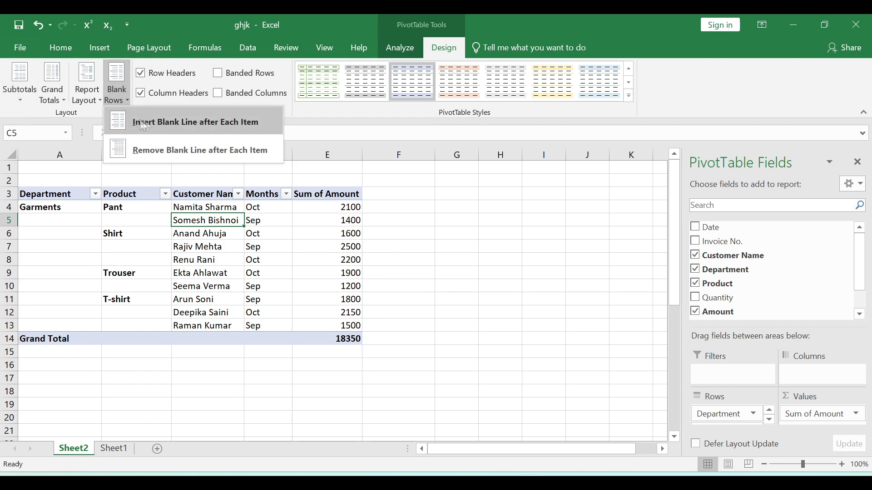
left_click(165, 119)
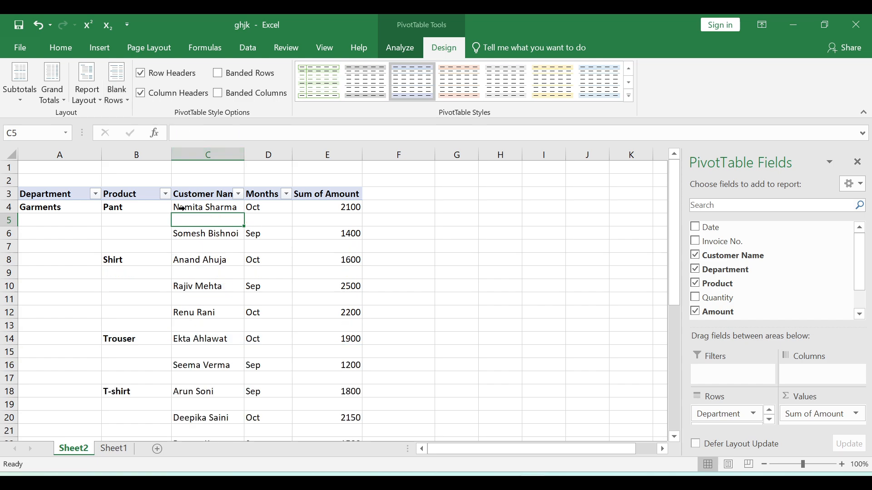
left_click(198, 211)
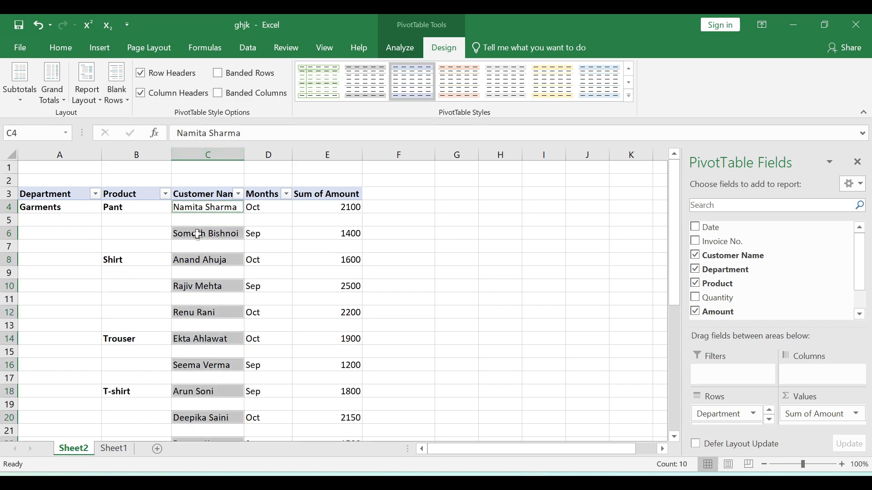
left_click(199, 248)
left_click(190, 266)
left_click(170, 302)
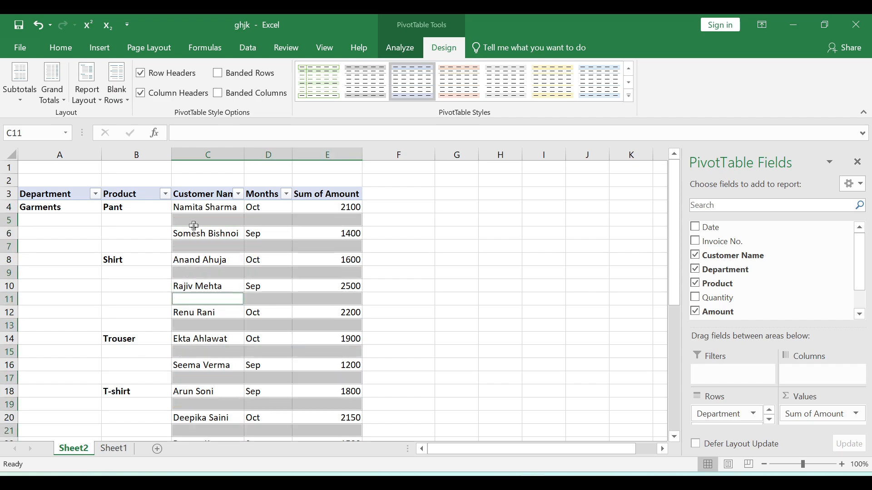
left_click(219, 221)
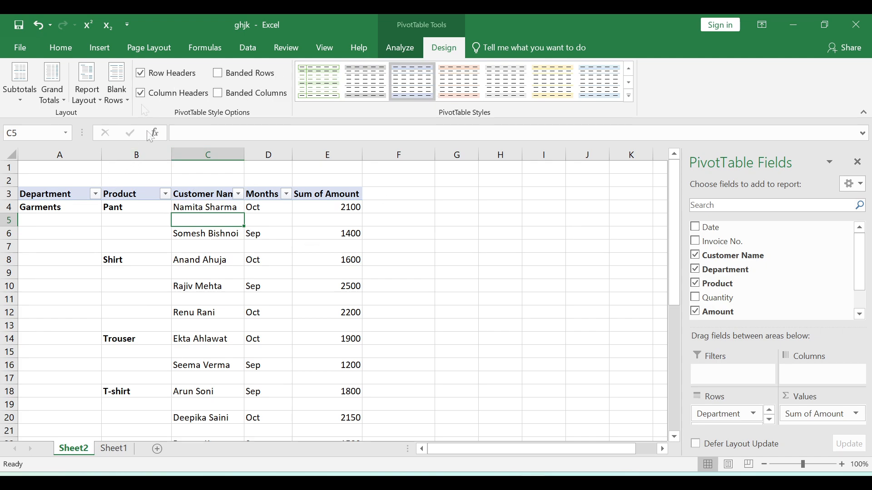
Turn off the Row Headers and Column Headers style options for the PivotTable
left_click(145, 77)
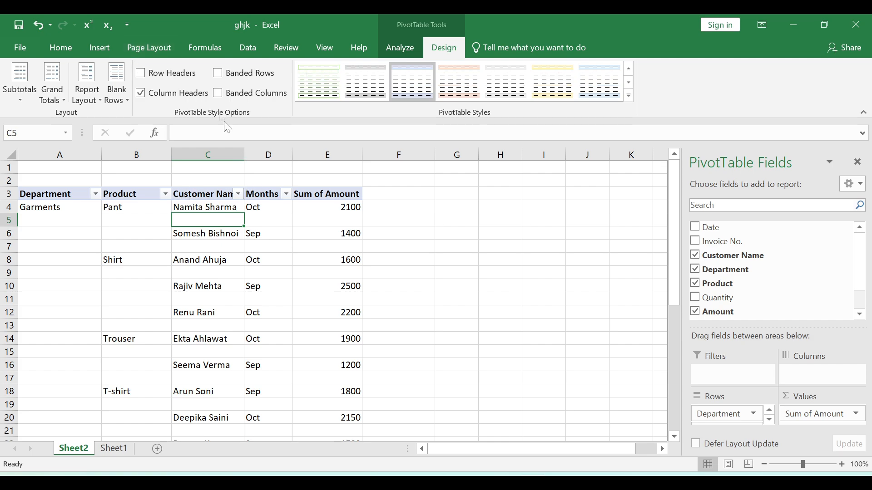
left_click(140, 94)
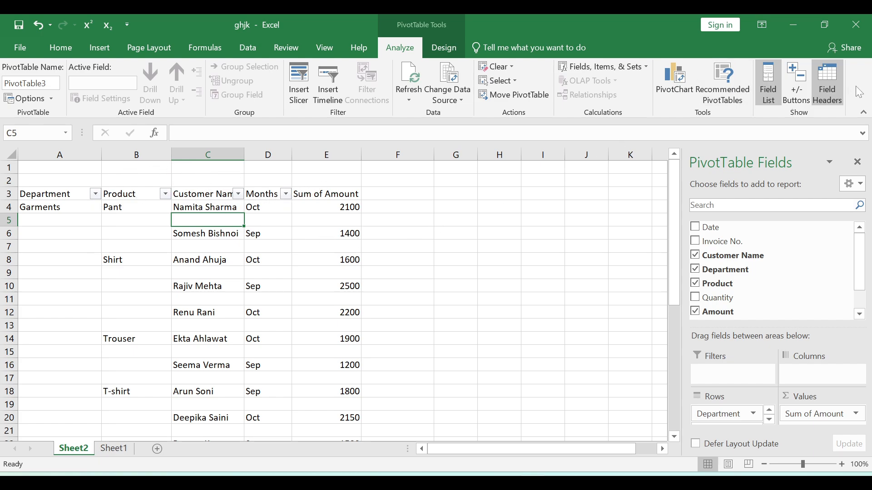
Hide the PivotTable's field headers, show them again and review the report down to the Grand Total row
left_click(834, 80)
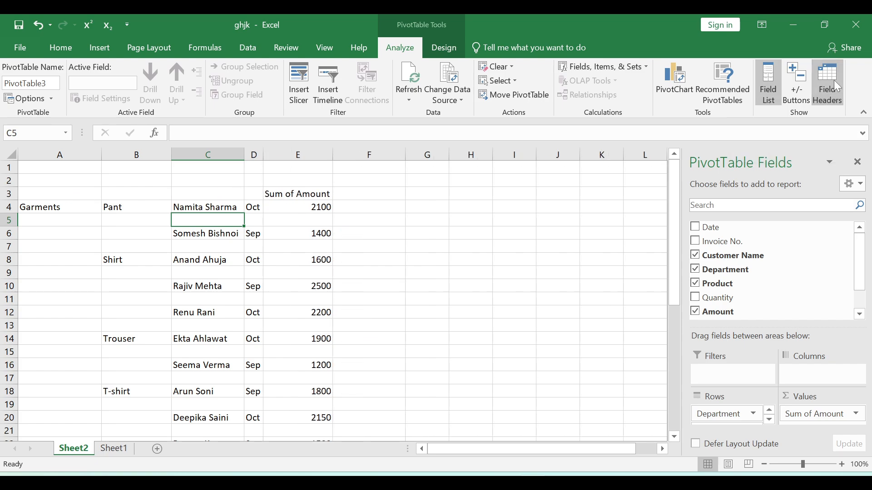
left_click(834, 80)
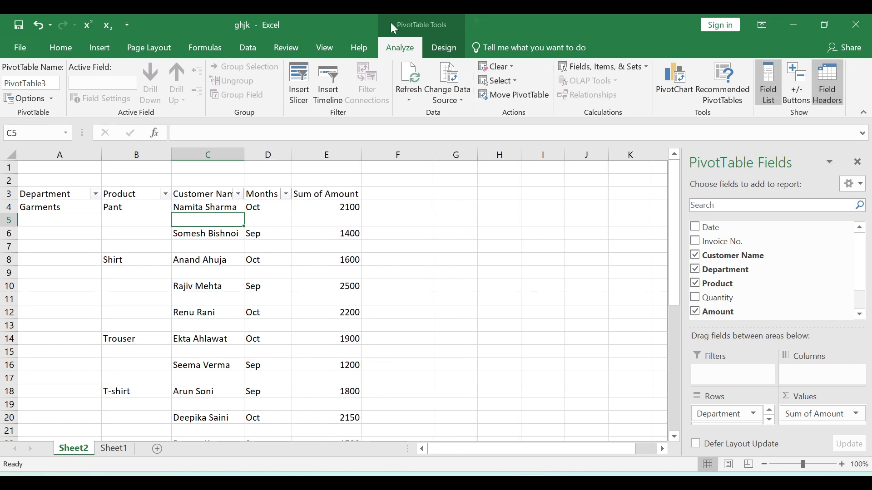
left_click(224, 274)
scroll(224, 277, "down", 2)
scroll(224, 277, "down", 1)
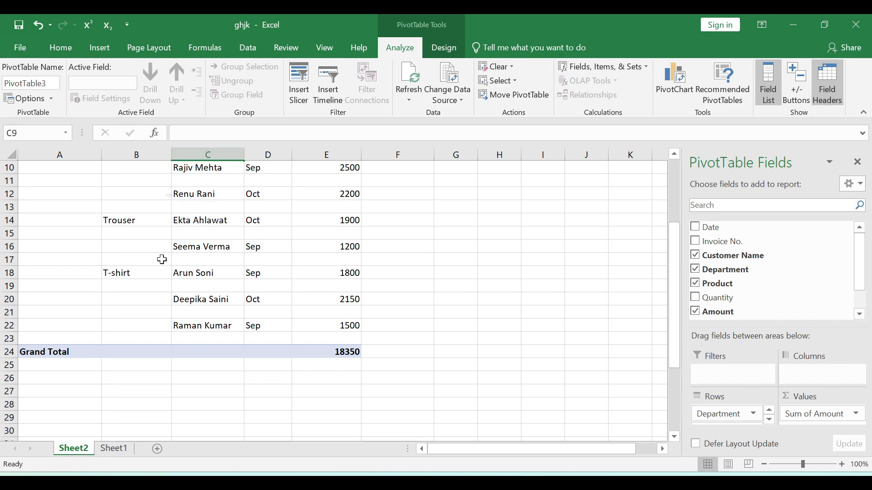
scroll(274, 264, "up", 3)
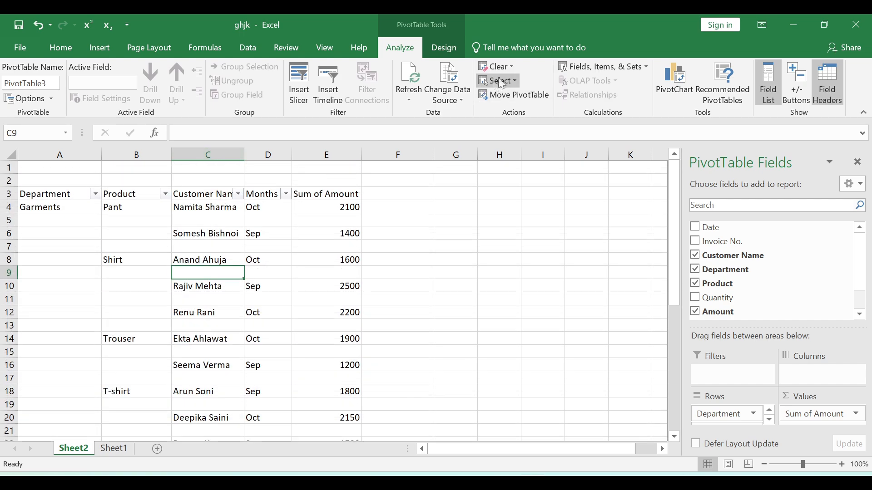
Look at the Clear options, try selecting the entire PivotTable, check the selection's extent and release it
left_click(512, 64)
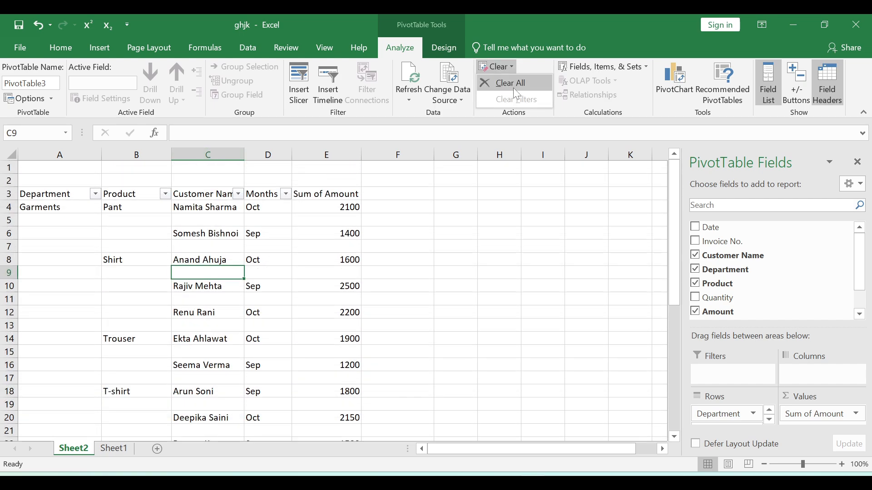
left_click(144, 297)
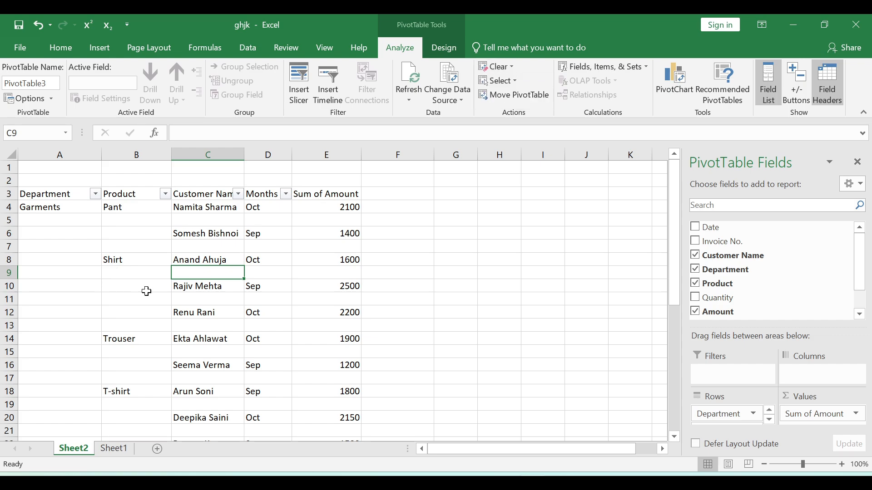
left_click_drag(41, 193, 317, 340)
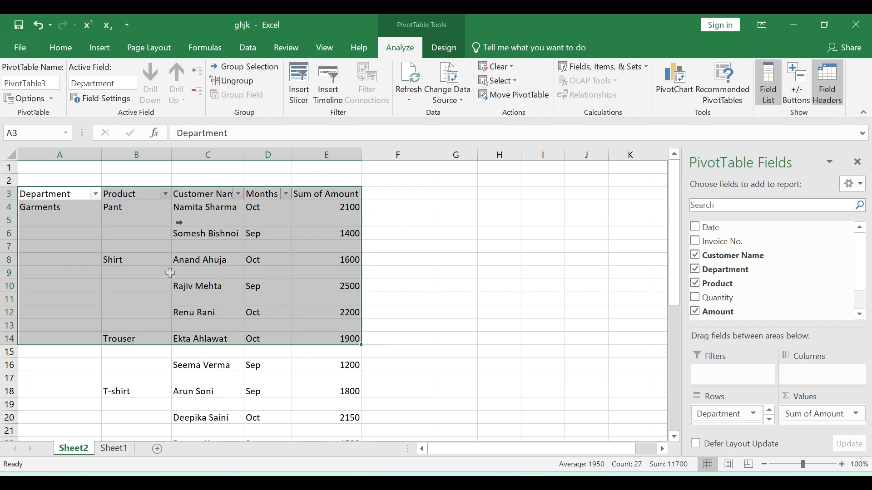
left_click(508, 83)
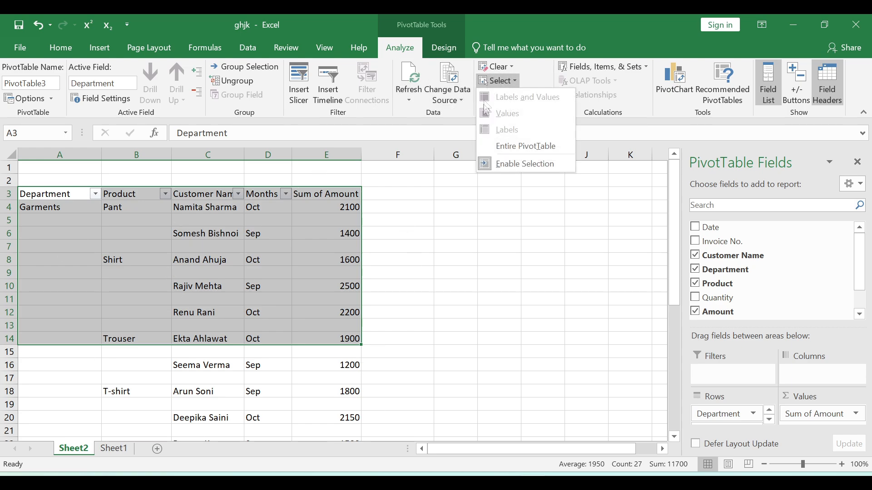
left_click(525, 146)
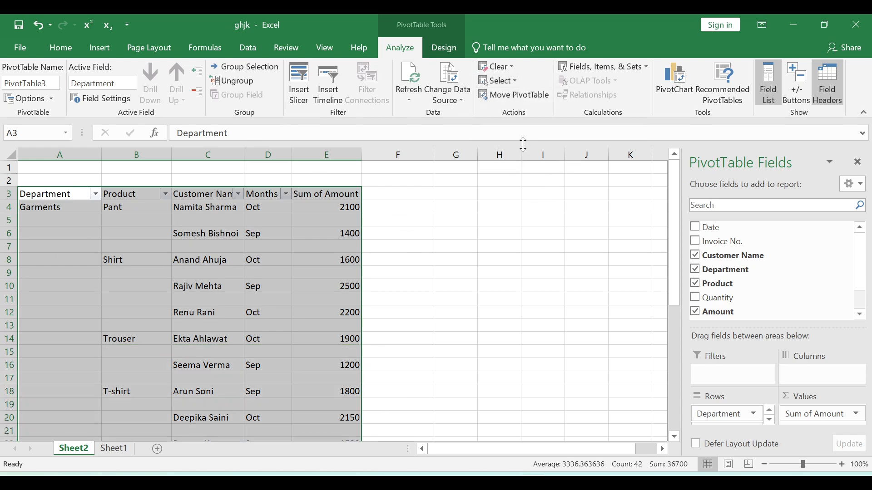
scroll(218, 293, "down", 3)
scroll(220, 292, "up", 3)
left_click(220, 292)
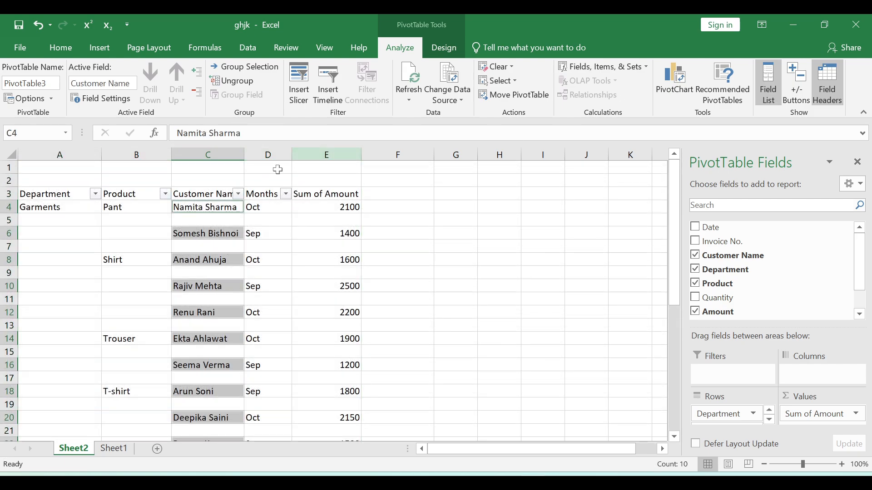
Open Move PivotTable and close it with the existing worksheet location Sheet2!A3 kept
left_click(509, 94)
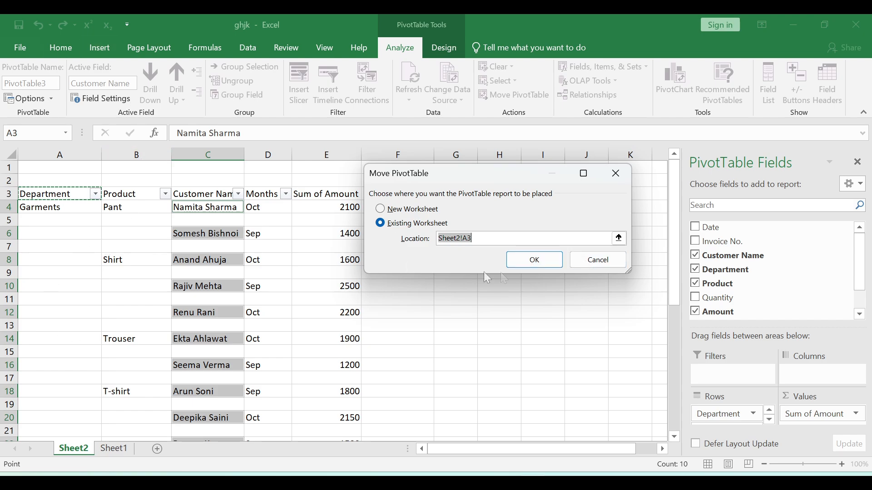
key("Return")
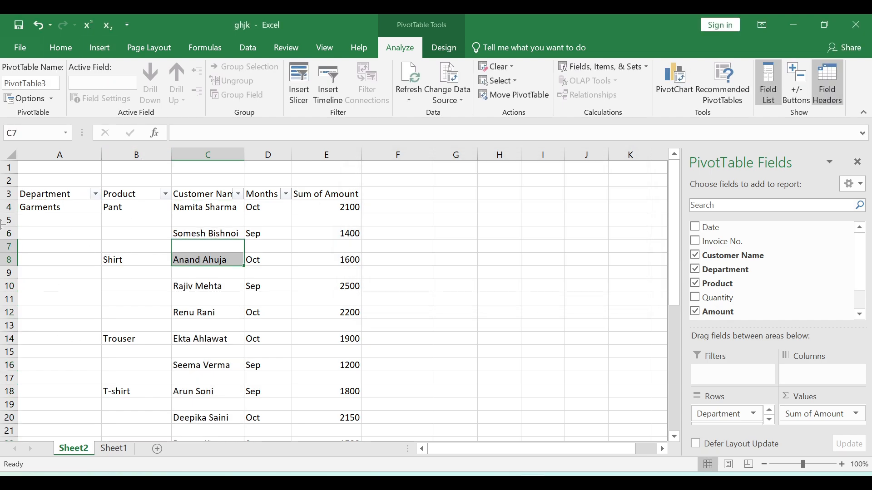
Select the entire PivotTable on Sheet2
left_click_drag(62, 200, 314, 427)
left_click(151, 236)
left_click(399, 48)
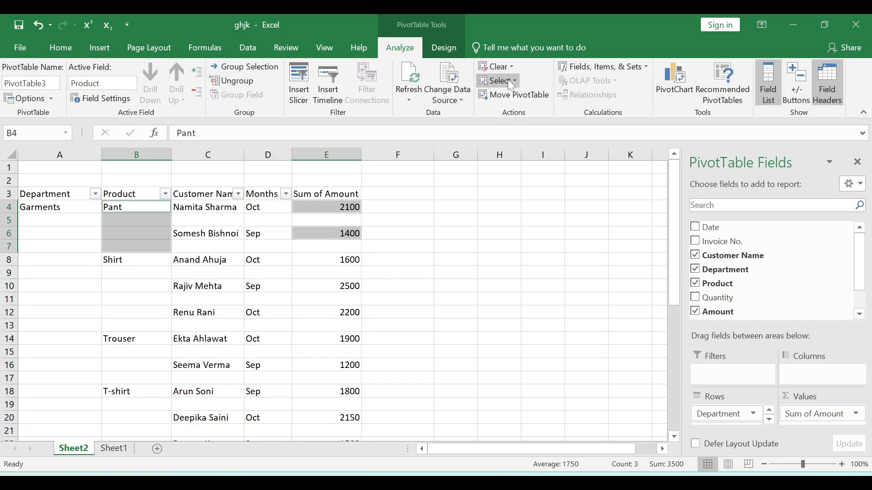
left_click(507, 80)
left_click(509, 147)
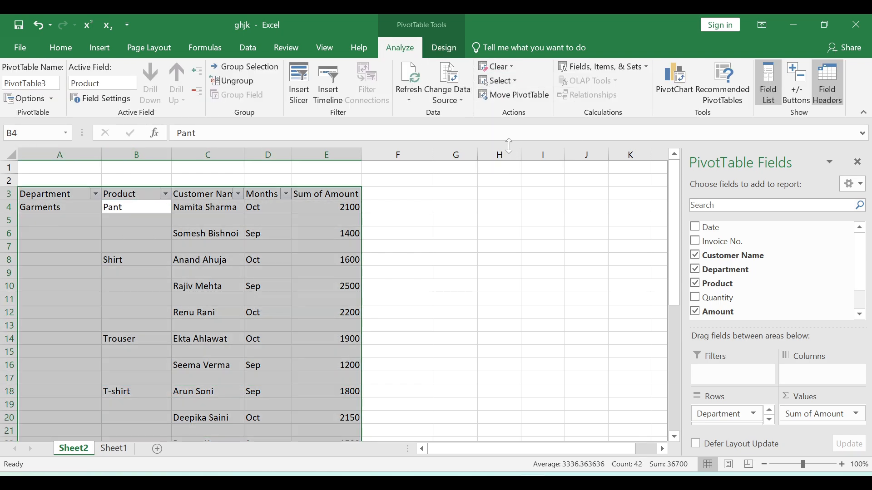
Start a new PivotTable style and look through the font, border and fill formatting for the Whole Table element
left_click(439, 46)
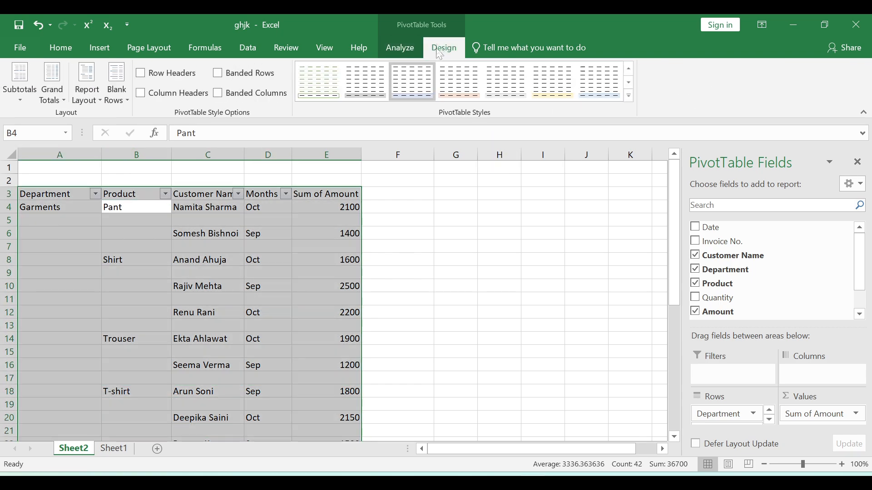
left_click(628, 97)
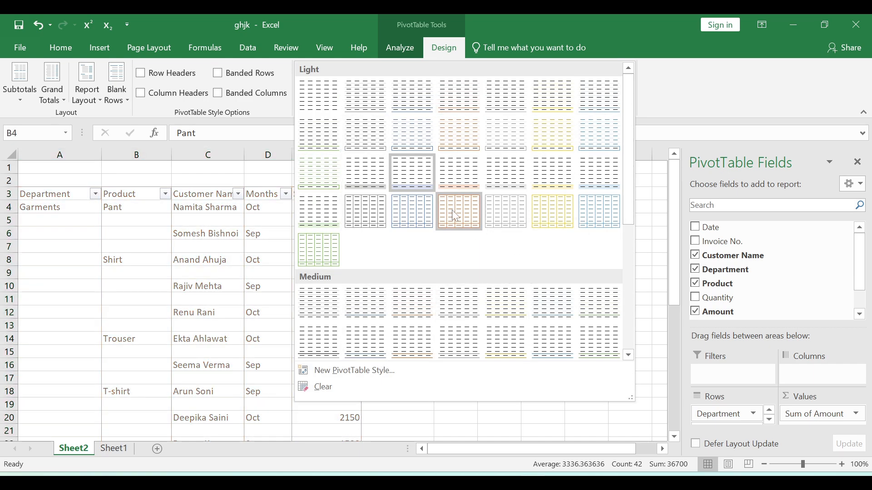
left_click(358, 370)
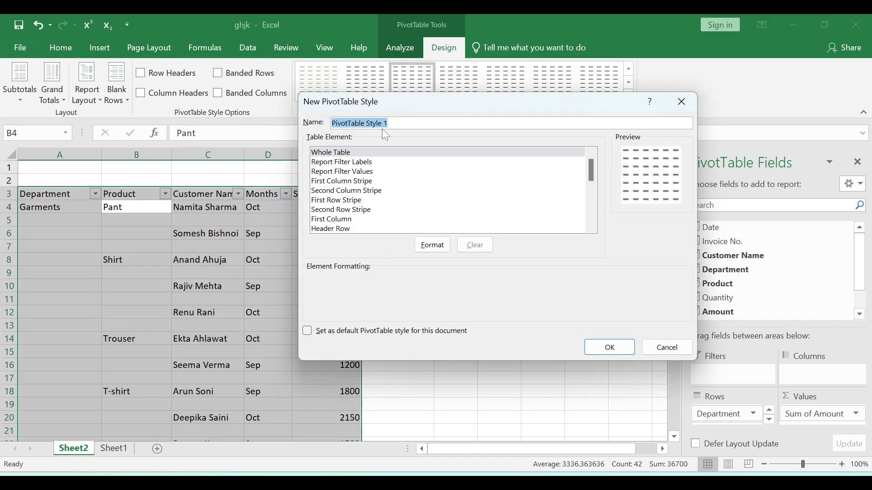
left_click(430, 246)
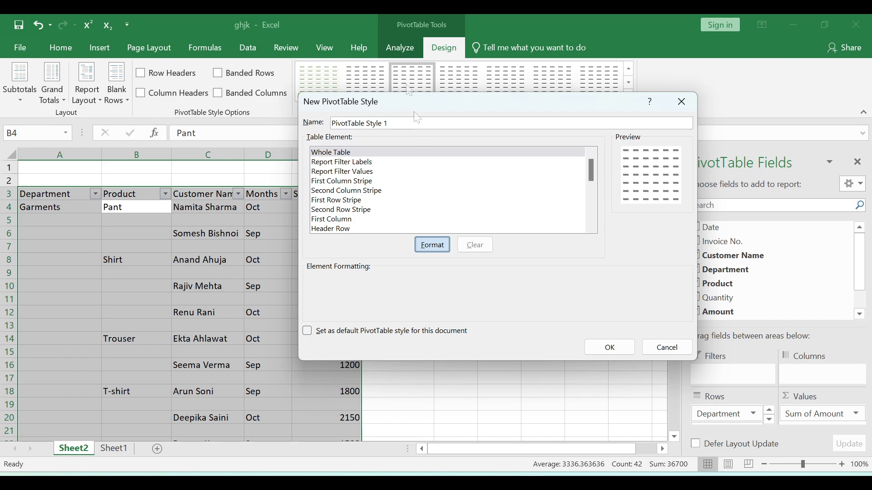
left_click(427, 73)
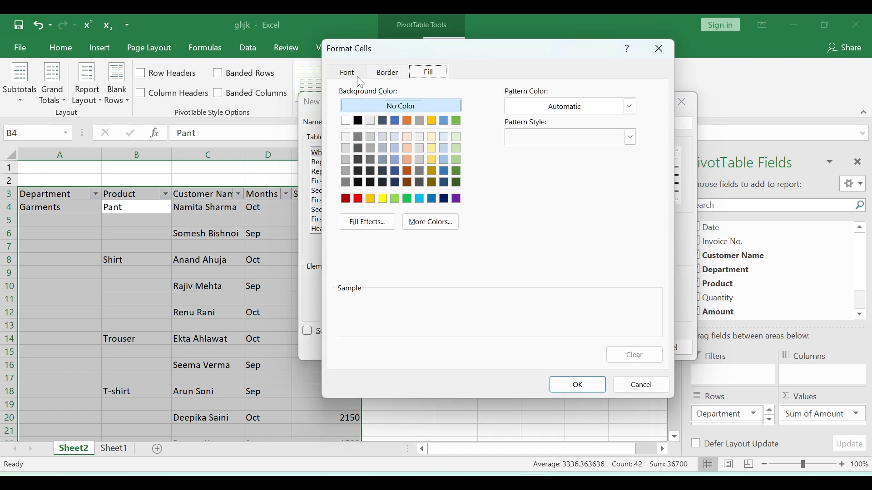
left_click(359, 75)
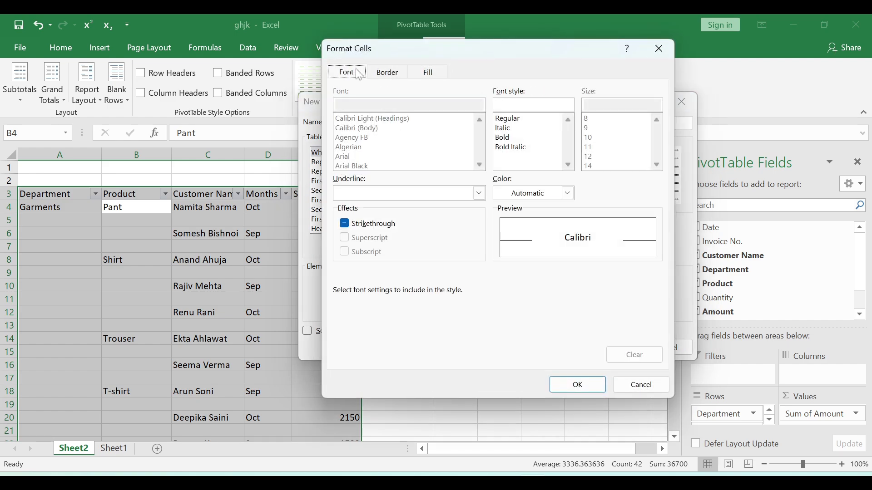
left_click(381, 76)
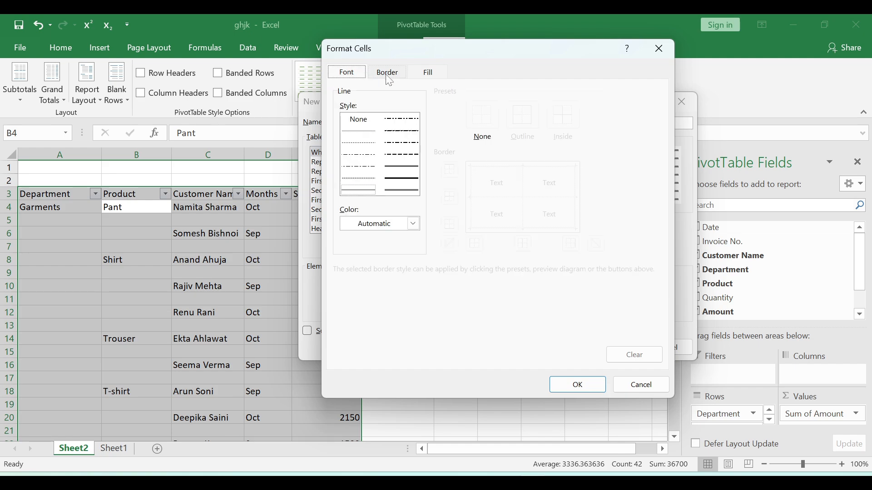
left_click(432, 73)
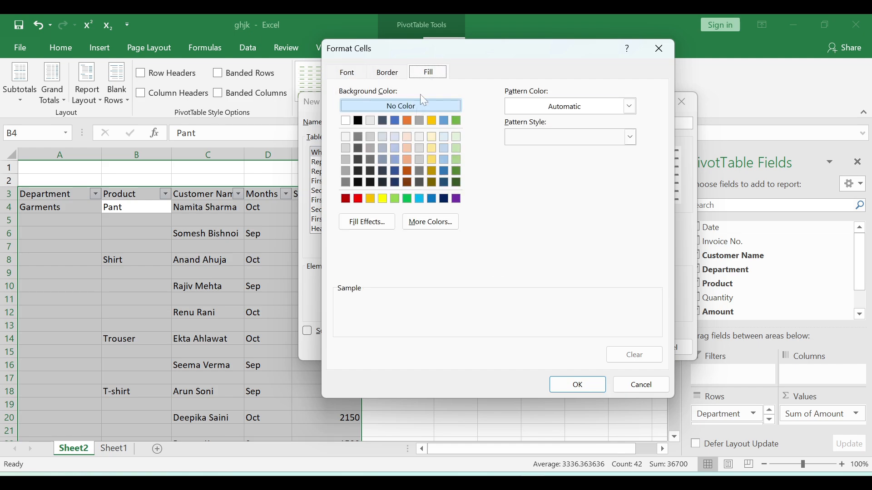
Give the Whole Table element a two-color gradient fill from dark blue to white with Diagonal down shading
left_click(365, 222)
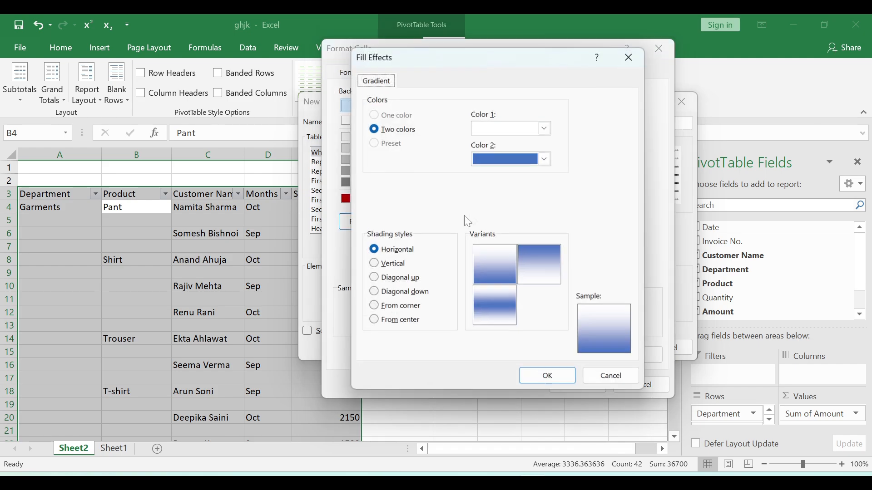
left_click(544, 128)
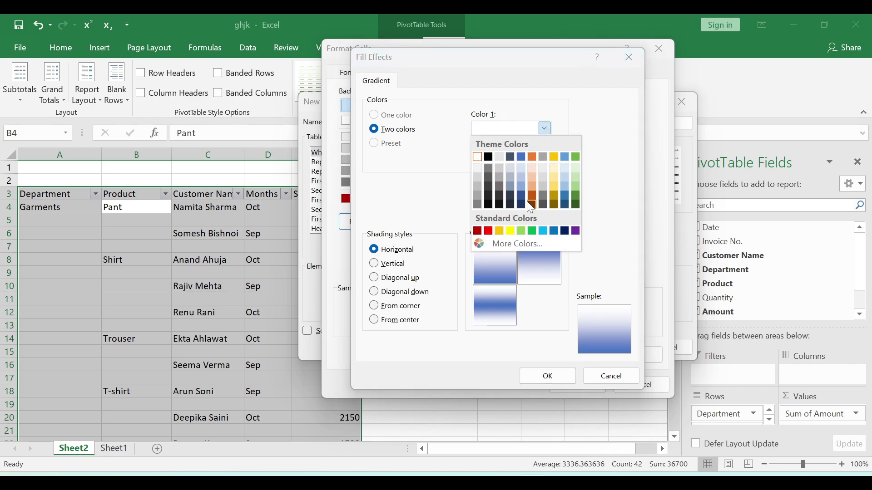
left_click(521, 200)
left_click(545, 159)
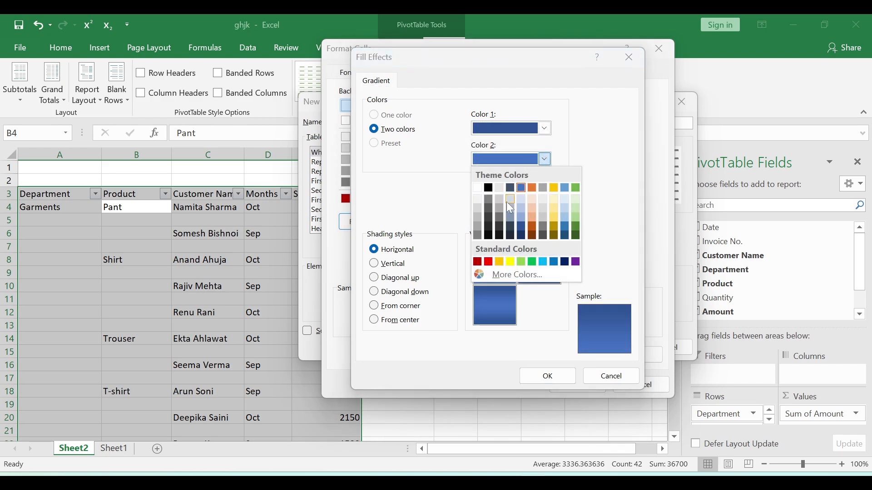
left_click(479, 195)
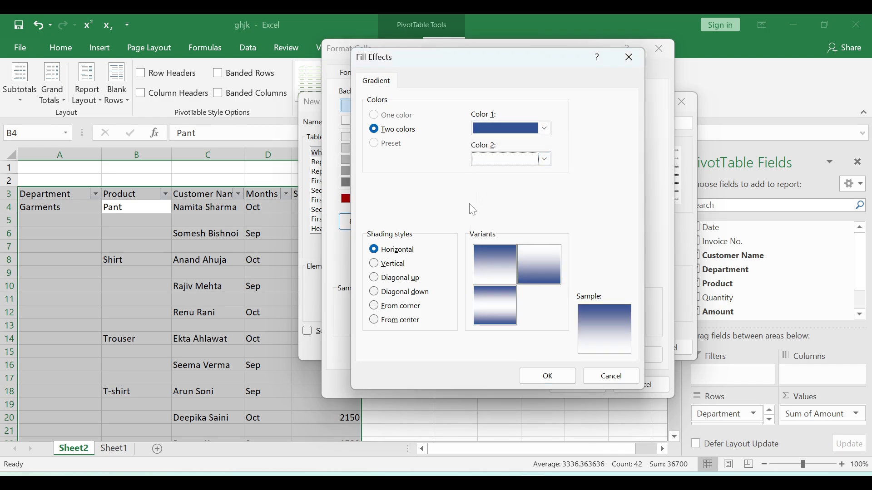
left_click(388, 263)
left_click(395, 277)
left_click(399, 292)
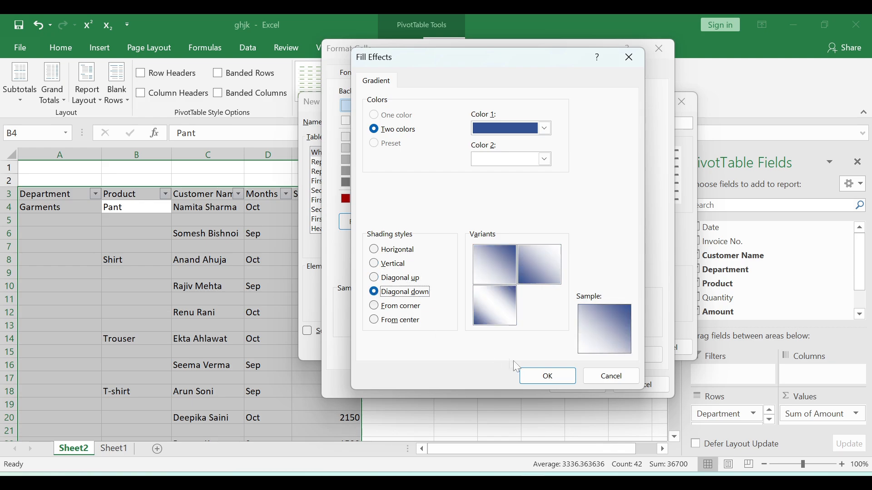
left_click(545, 376)
Add double-line outline and inside borders in the automatic color to the Whole Table element and save the new PivotTable style
left_click(387, 73)
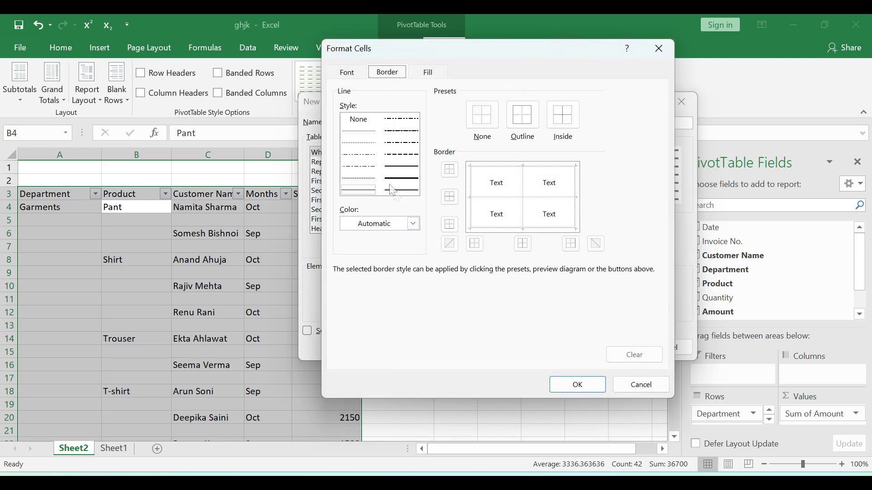
left_click(409, 192)
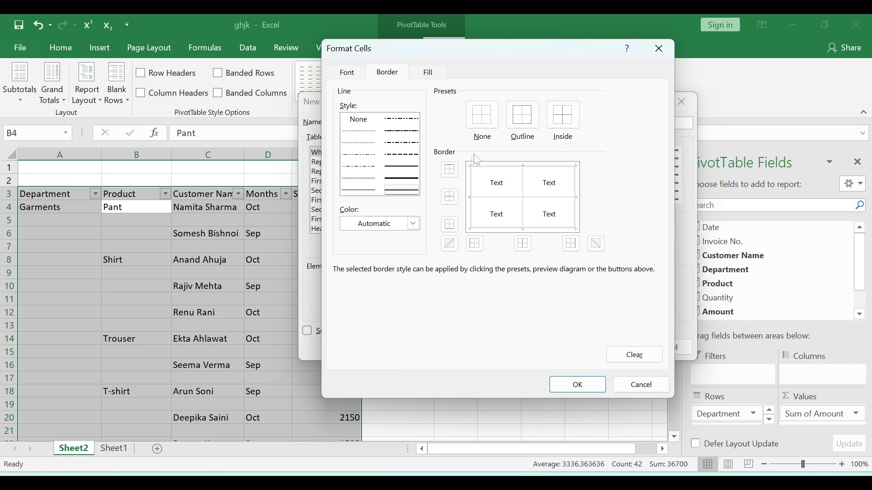
left_click(523, 117)
left_click(564, 119)
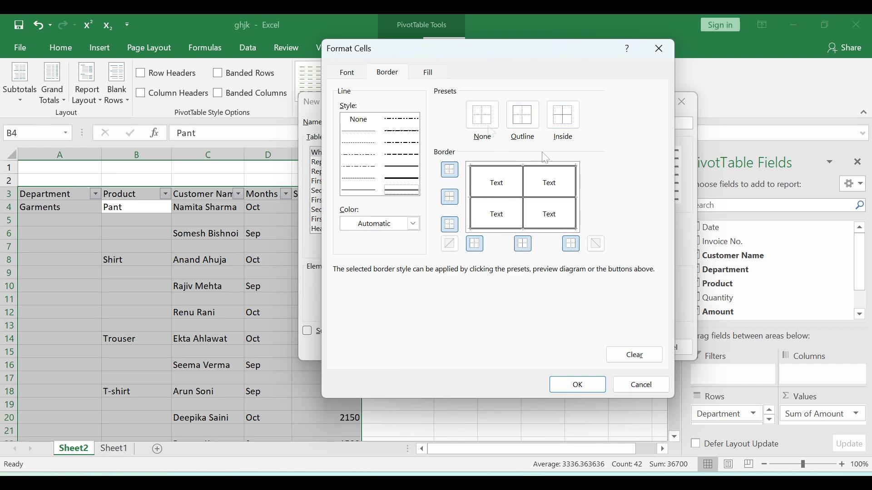
left_click(413, 223)
left_click(391, 225)
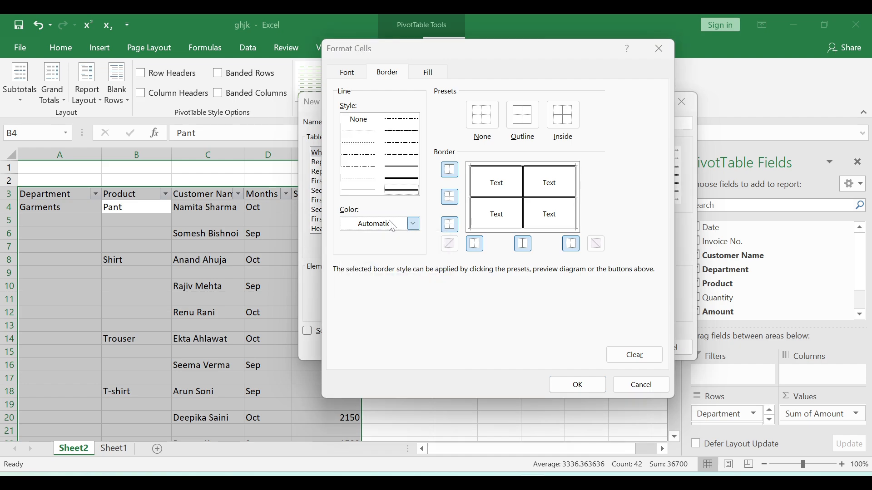
left_click(578, 385)
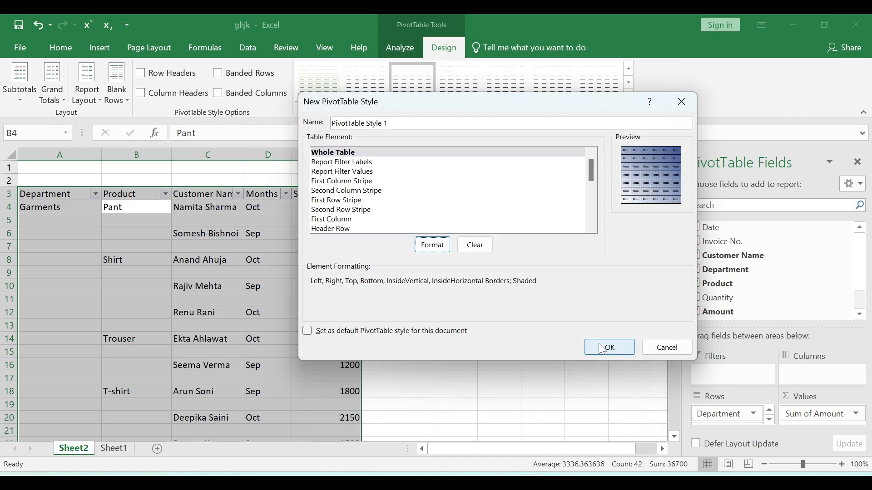
left_click(601, 346)
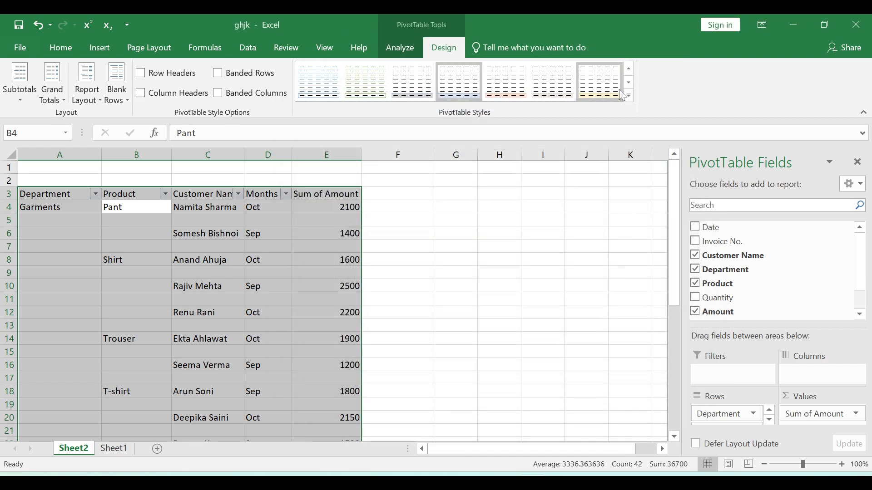
Apply the newly created custom style to the PivotTable on Sheet2
left_click(629, 69)
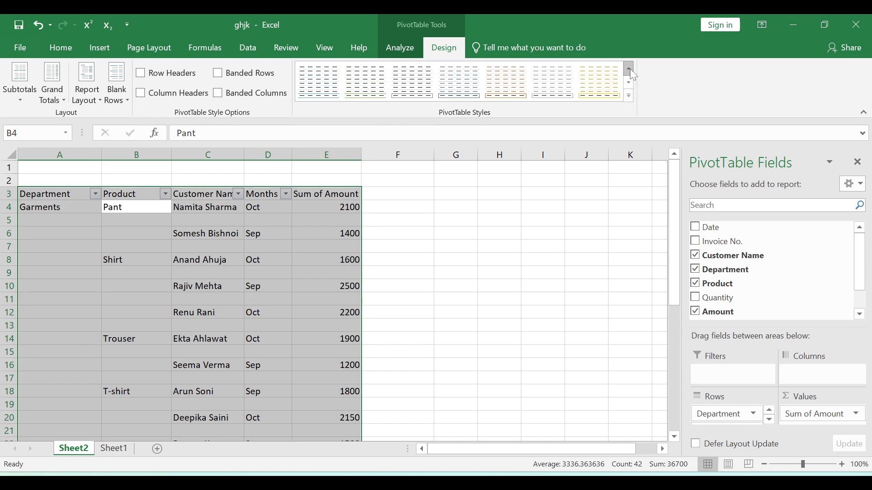
left_click(629, 96)
left_click(316, 96)
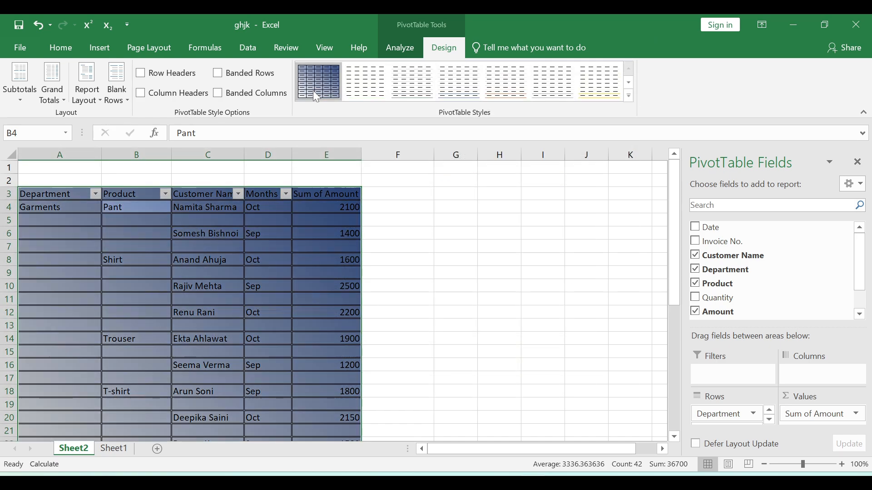
Examine the gradient fill and borders across the whole PivotTable down to the Grand Total row, ending with a cell outside it selected
left_click(211, 393)
left_click(293, 293)
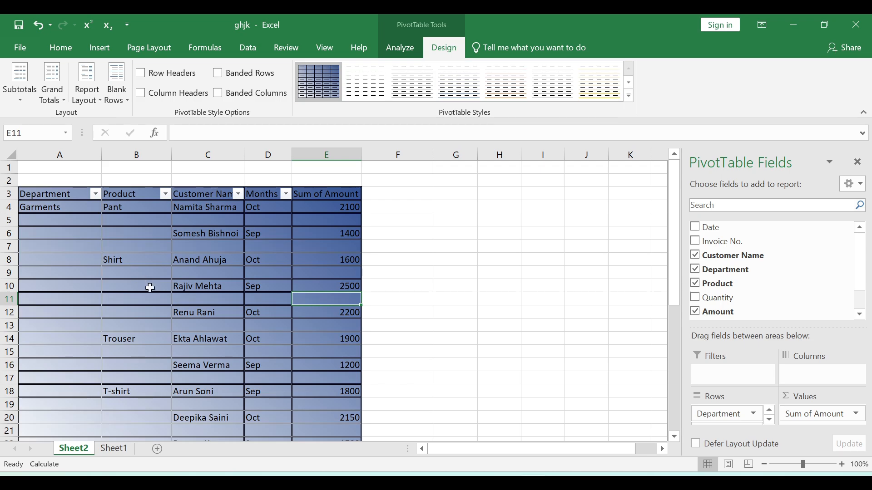
scroll(150, 291, "down", 3)
left_click(214, 240)
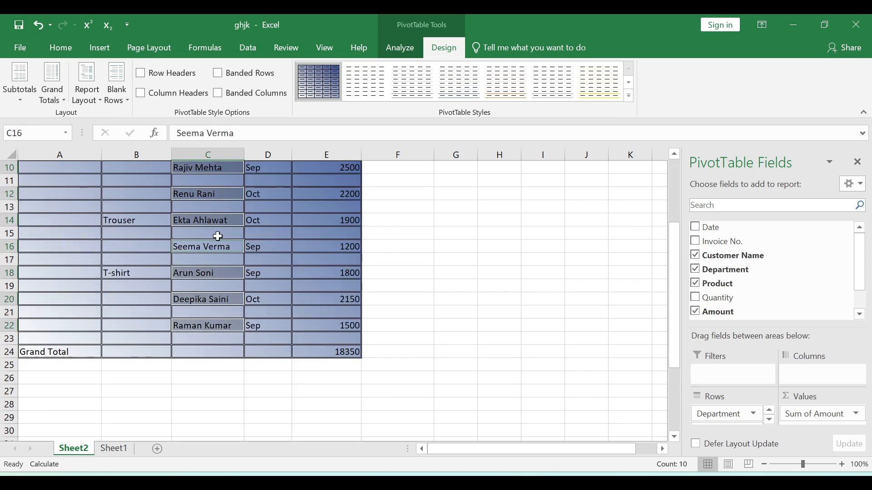
left_click(287, 256)
scroll(295, 239, "up", 3)
left_click(298, 223)
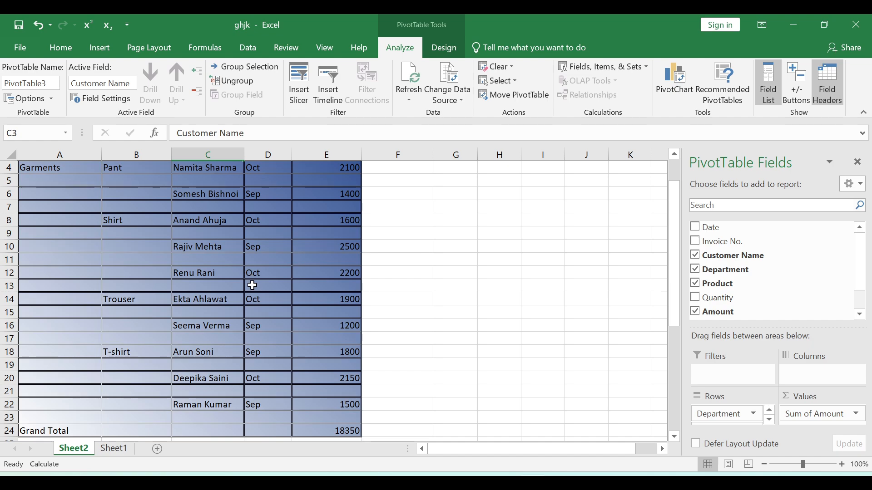
left_click(520, 286)
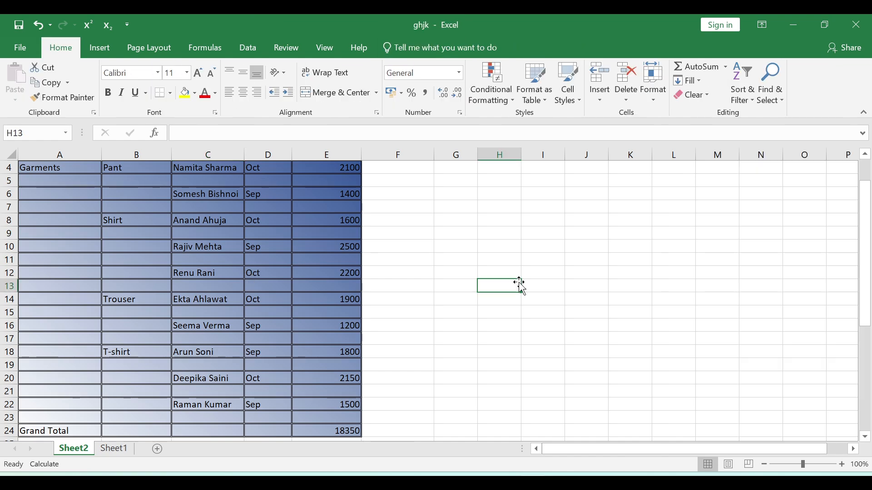